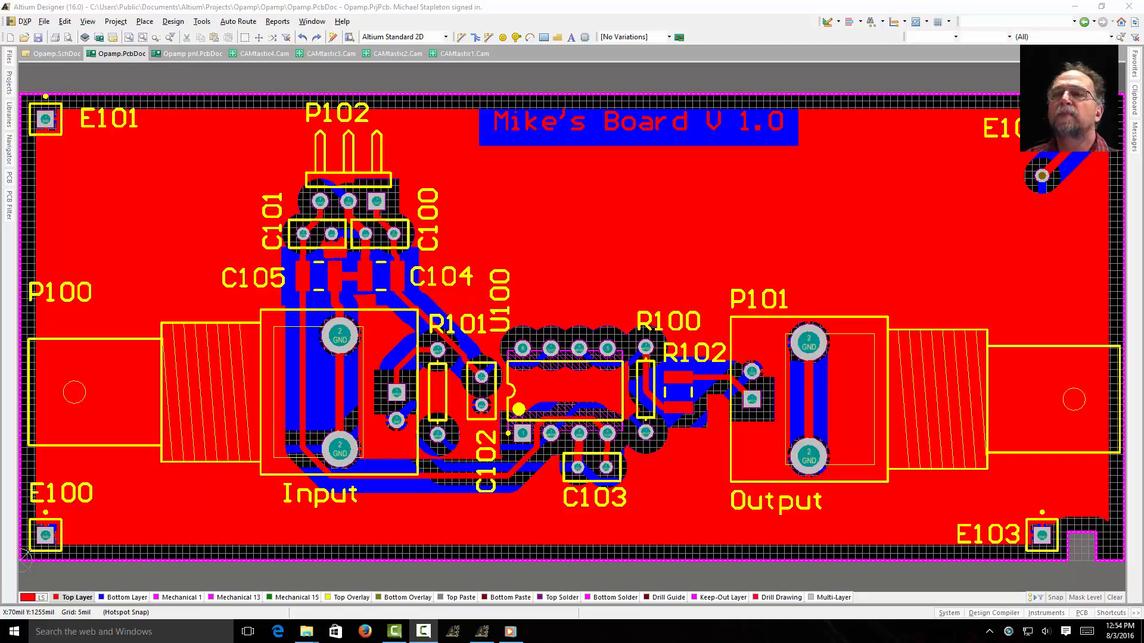
Step: Review the whole Opamp schematic with its selection mask cleared, the Opamp pnl panel layout and the Opamp PCB layout
{"action": "left_click", "coordinate": [51, 55]}
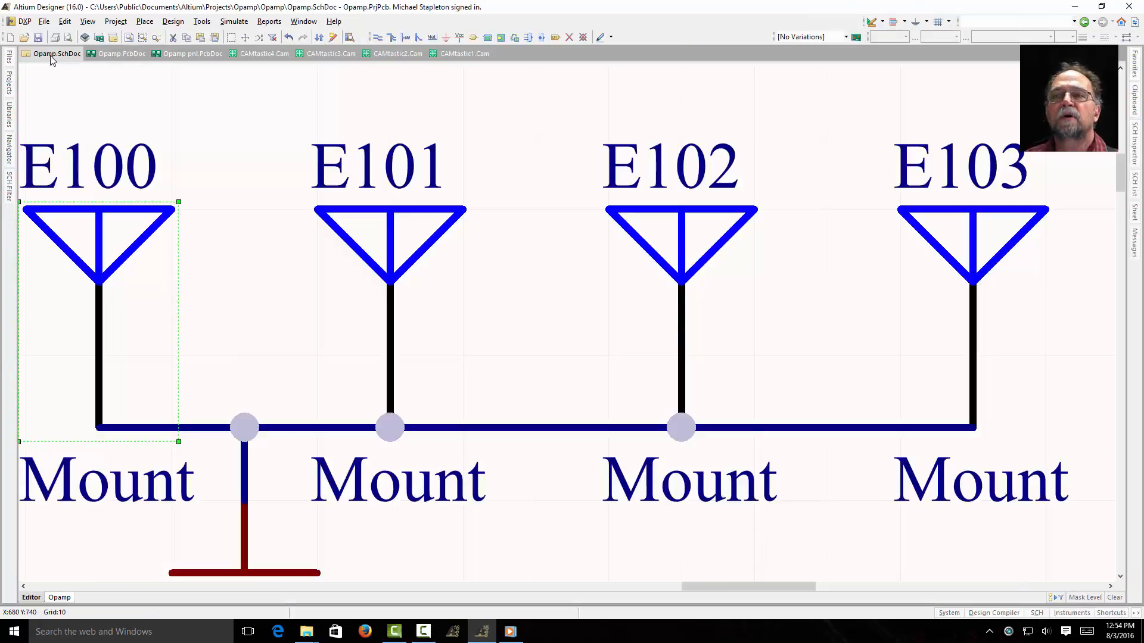
{"action": "left_click", "coordinate": [129, 37]}
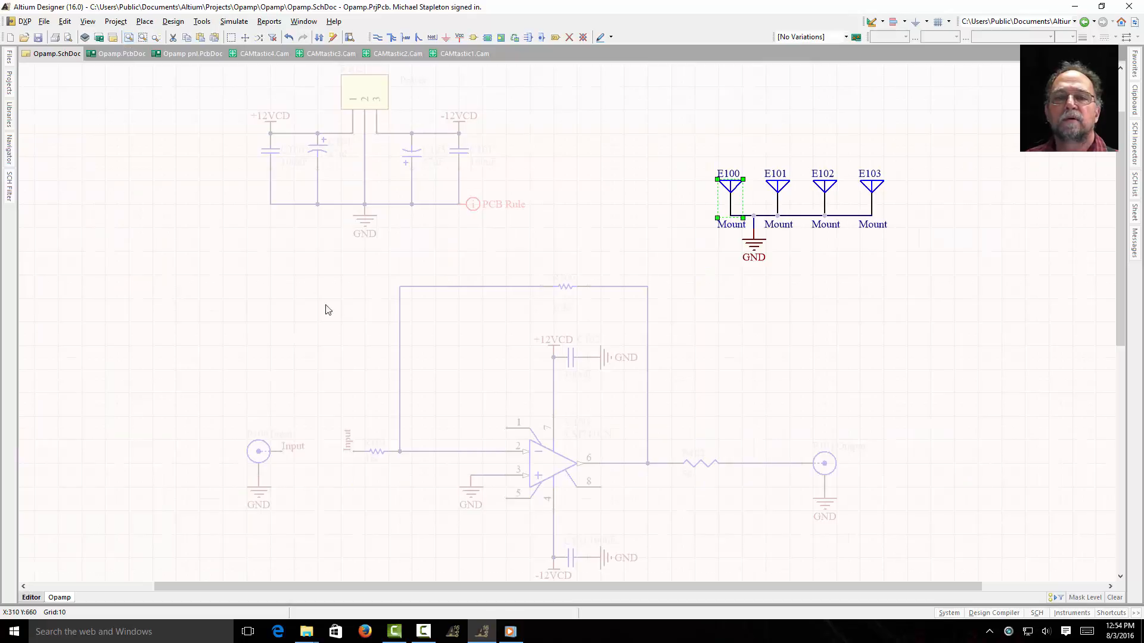
{"action": "left_click", "coordinate": [1115, 597]}
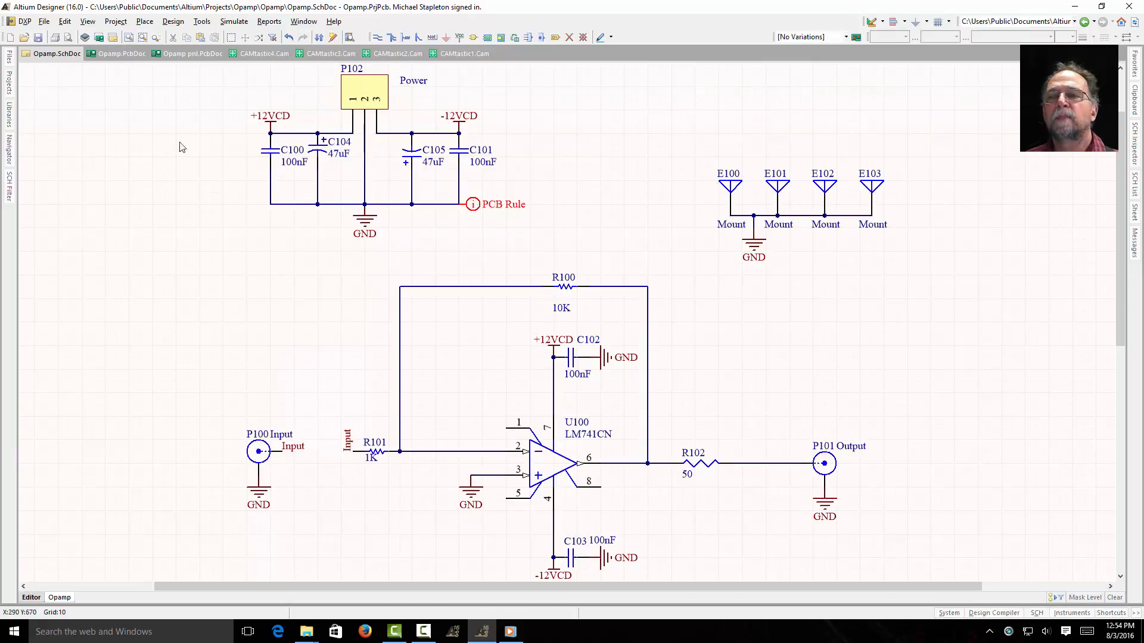
{"action": "left_click", "coordinate": [189, 55]}
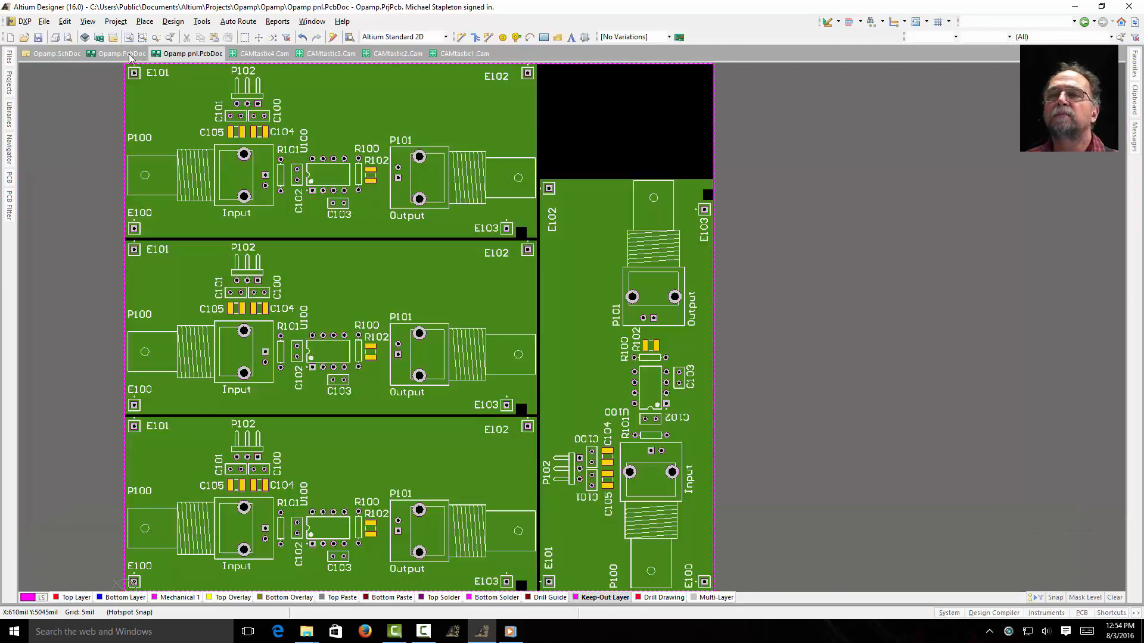
{"action": "left_click", "coordinate": [125, 55]}
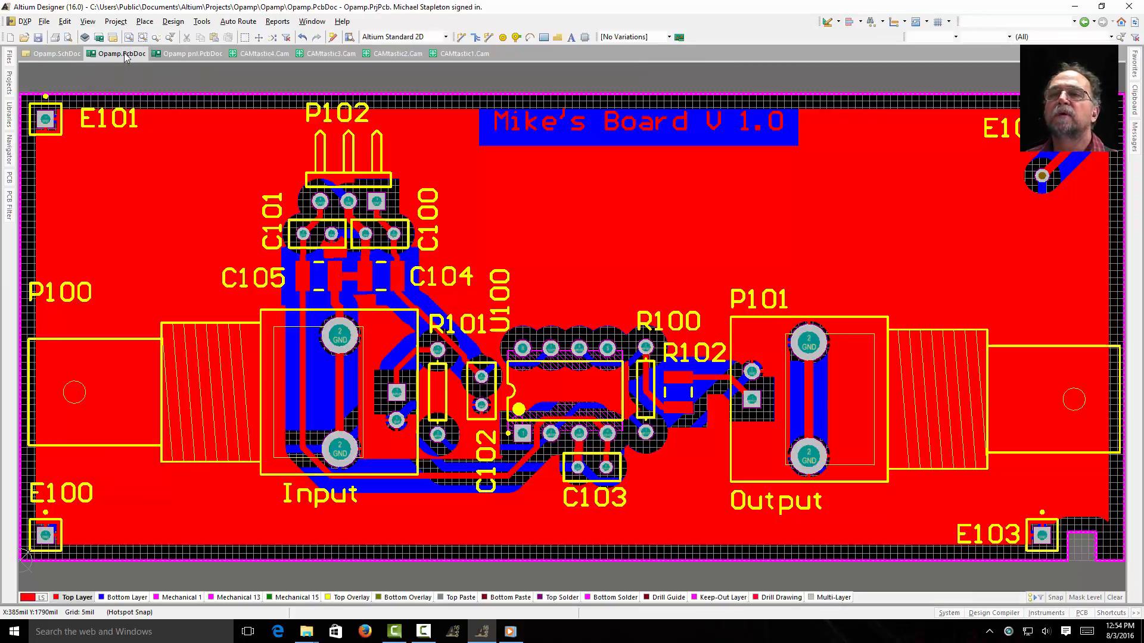
{"action": "left_click", "coordinate": [43, 56]}
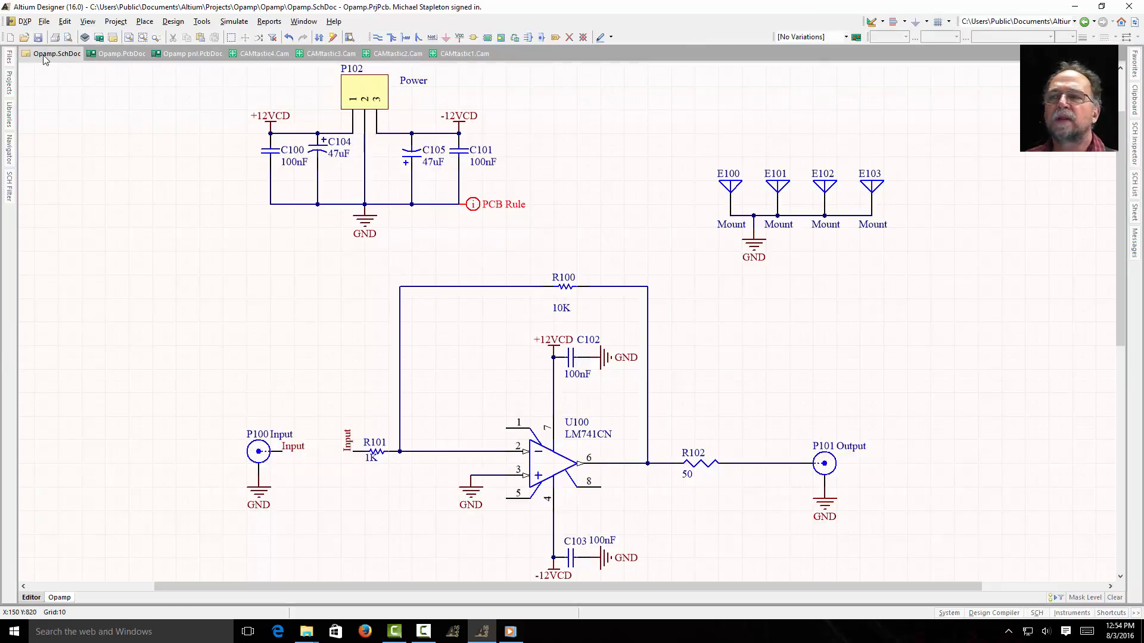
Step: Make an integrated library from the Opamp schematic, with the project's Generated folder collapsed
{"action": "left_click", "coordinate": [9, 84]}
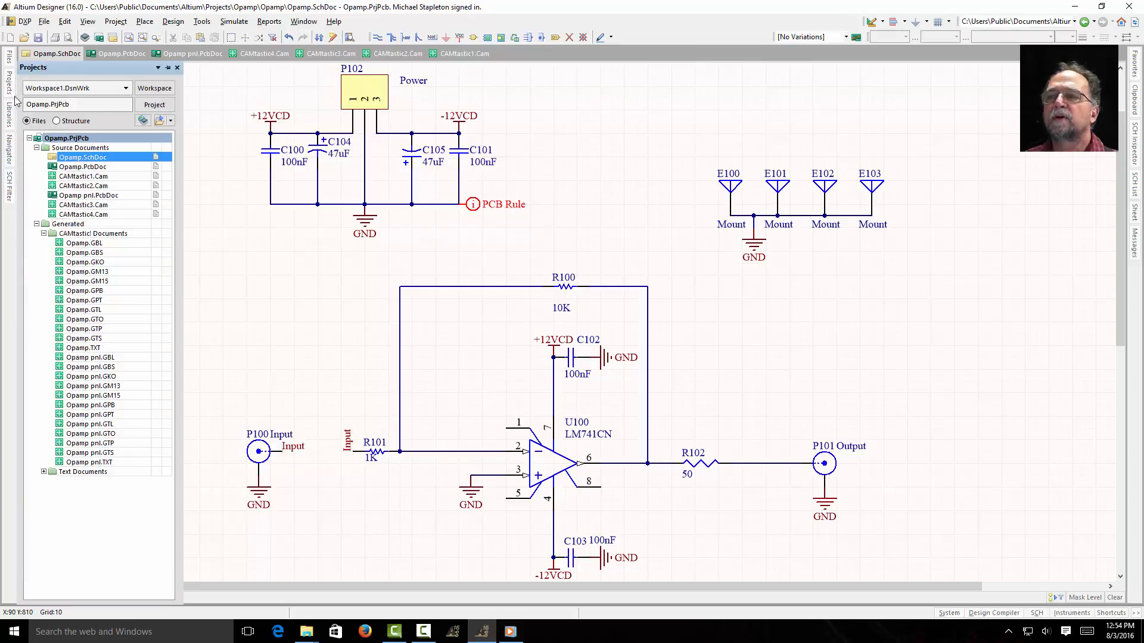
{"action": "left_click", "coordinate": [36, 224]}
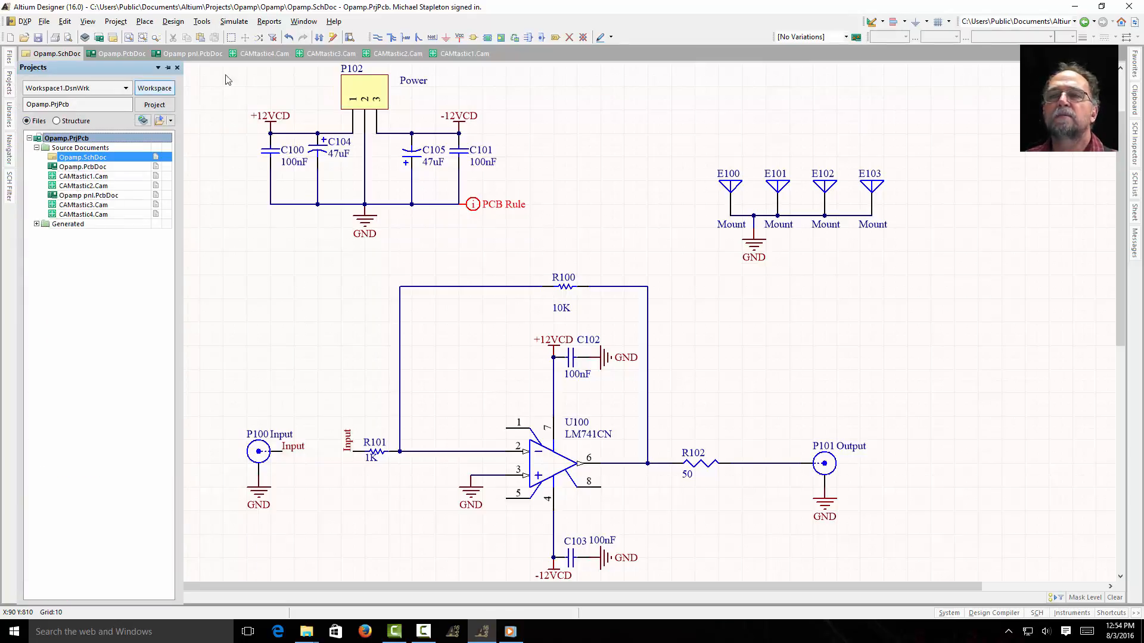
{"action": "left_click", "coordinate": [183, 27]}
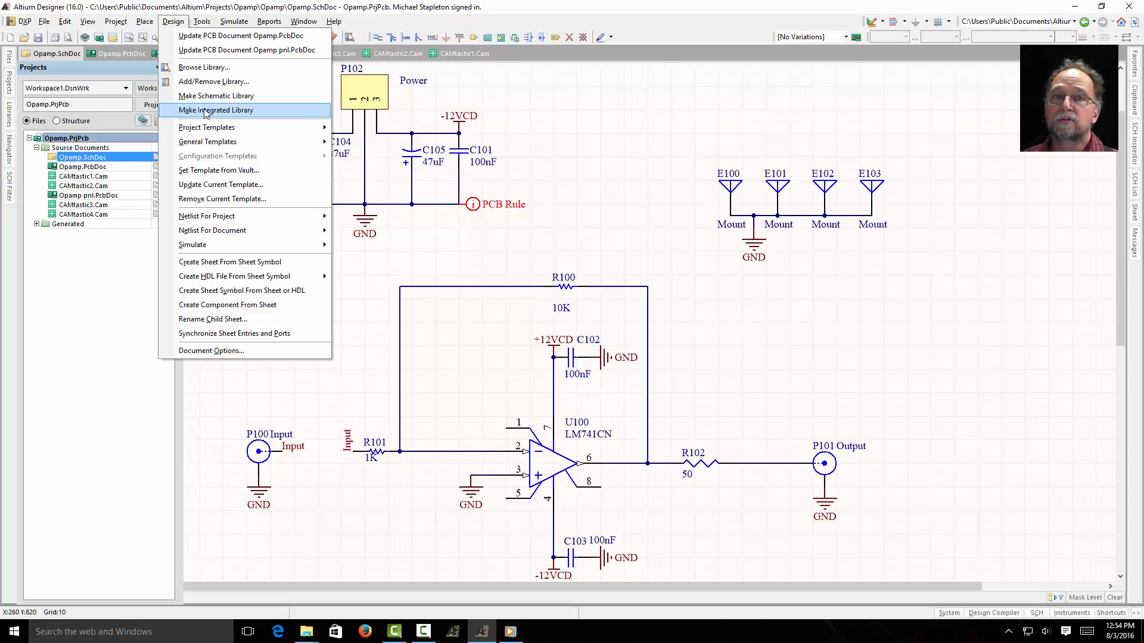
{"action": "left_click", "coordinate": [205, 110]}
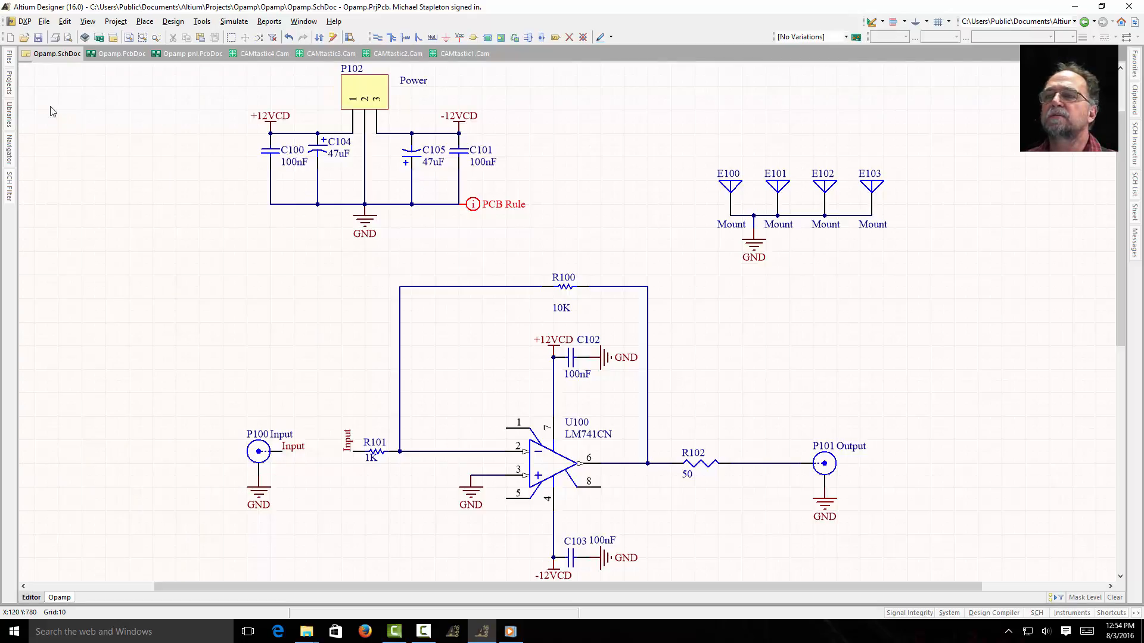
Step: Save all changed files of the Opamp project
{"action": "left_click", "coordinate": [10, 83]}
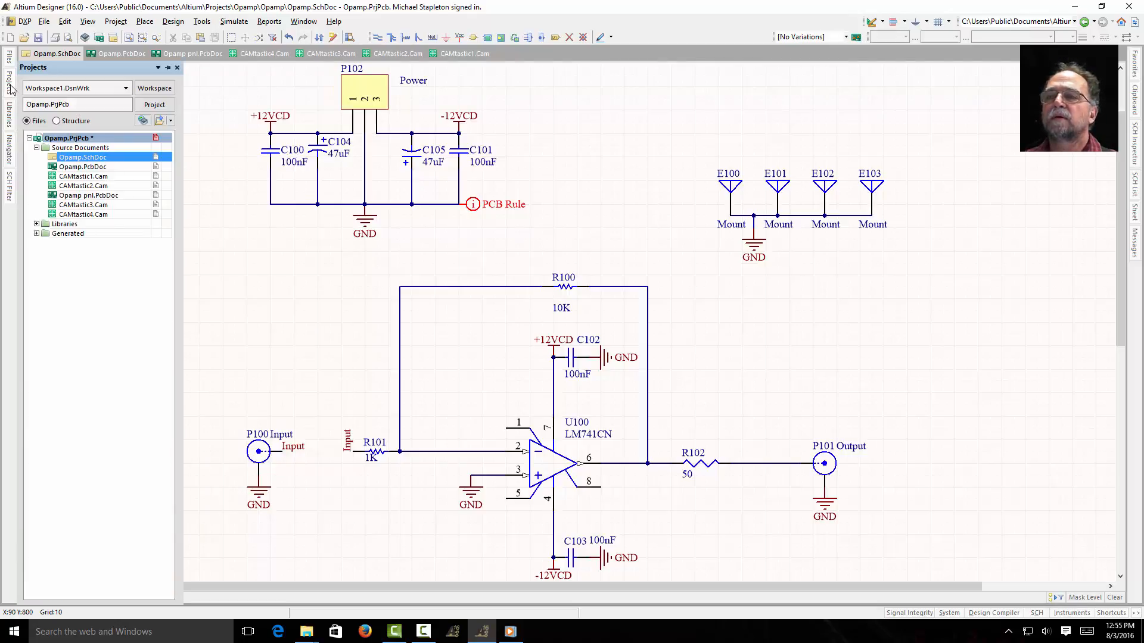
{"action": "left_click", "coordinate": [44, 21]}
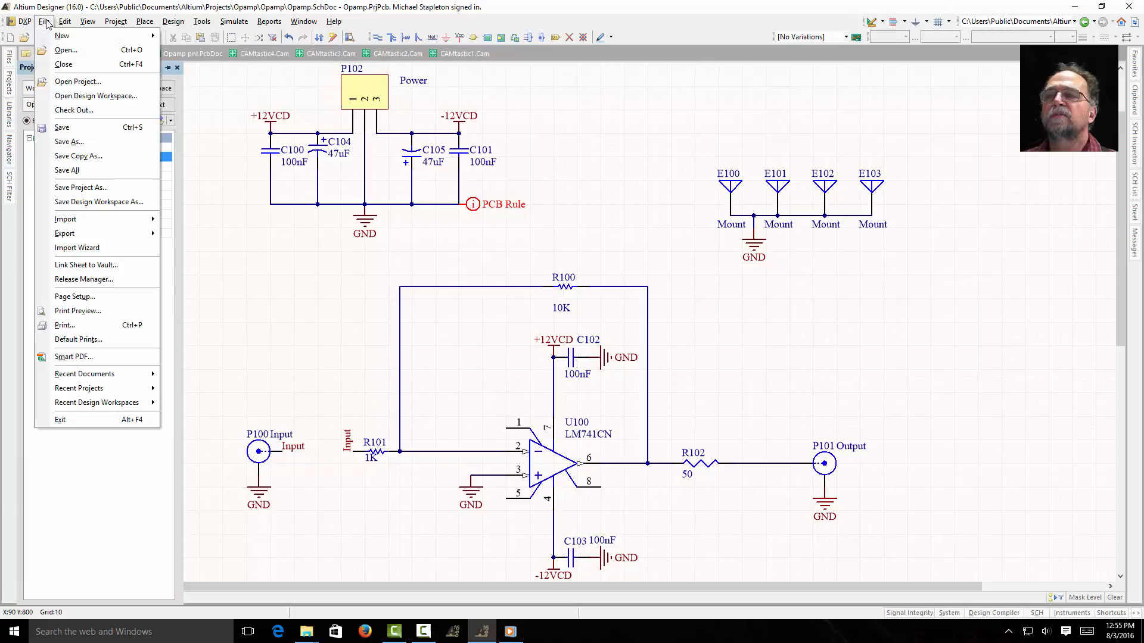
{"action": "left_click", "coordinate": [67, 170]}
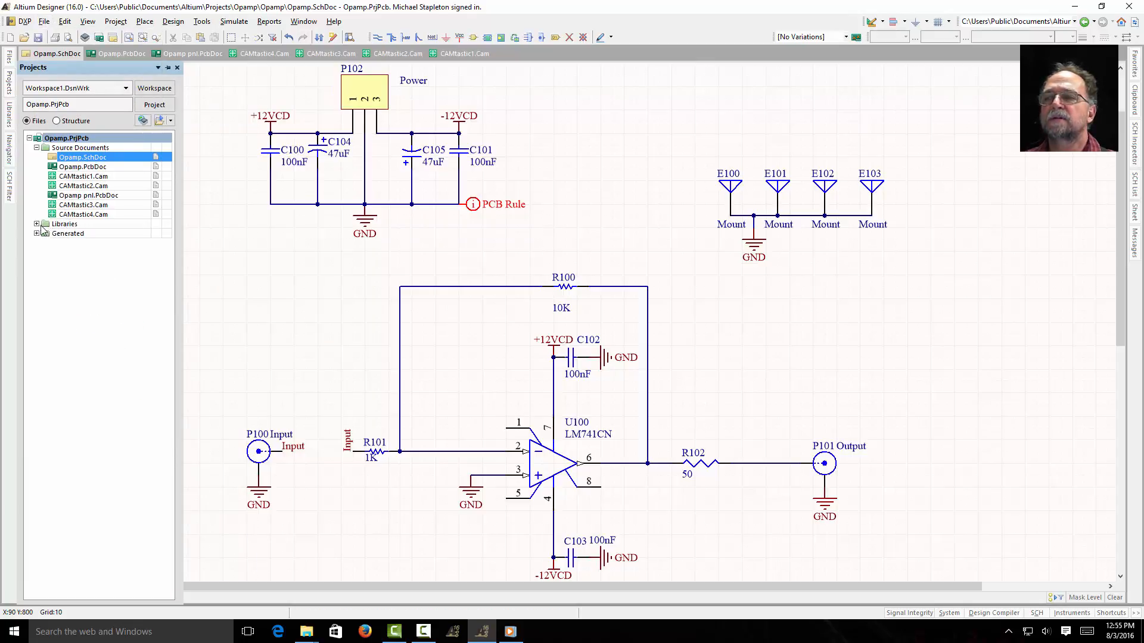
Step: Extract the sources of the compiled library Opamp.IntLib and save the library package as Opamp.LibPkg in the inner Opamp project folder
{"action": "left_click", "coordinate": [36, 224]}
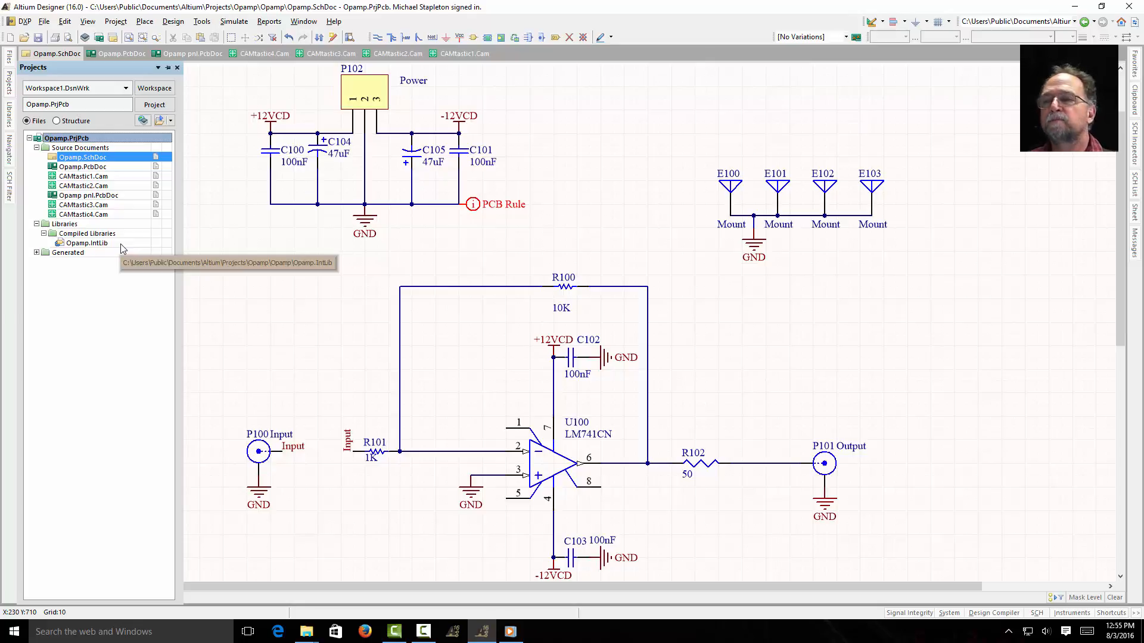
{"action": "double_click", "coordinate": [81, 244]}
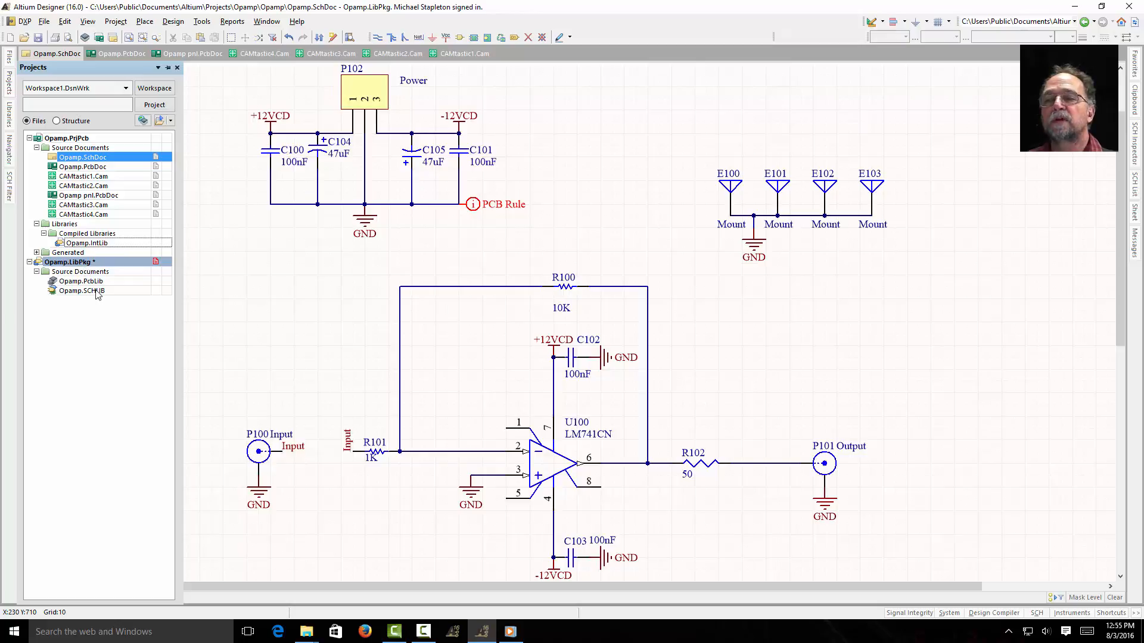
{"action": "left_click", "coordinate": [44, 21]}
{"action": "left_click", "coordinate": [70, 172]}
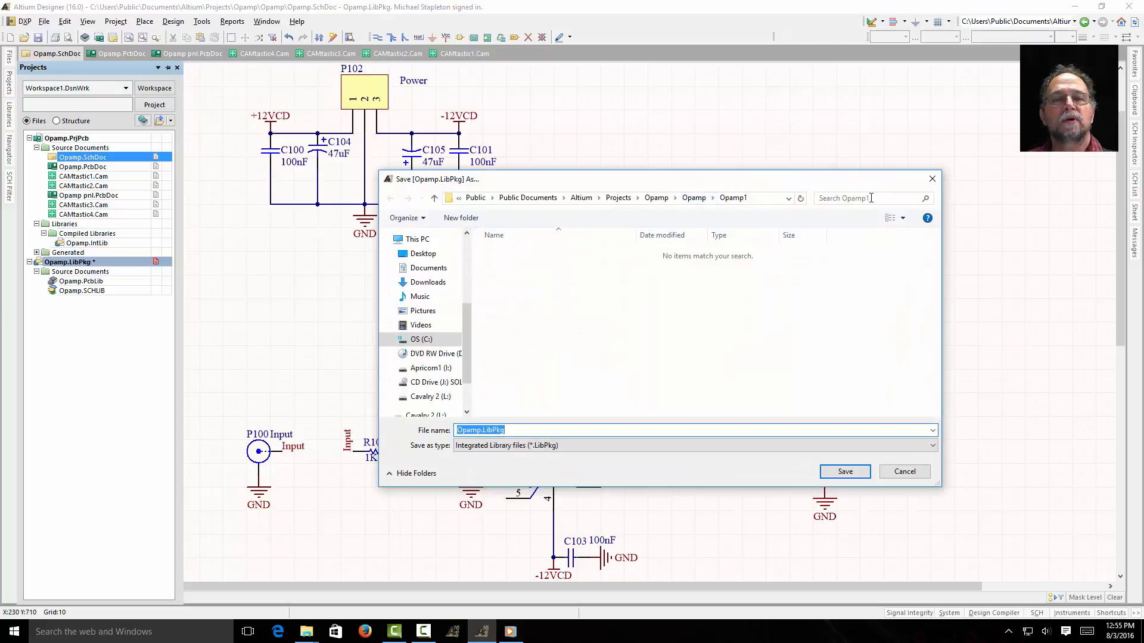
{"action": "left_click", "coordinate": [694, 199]}
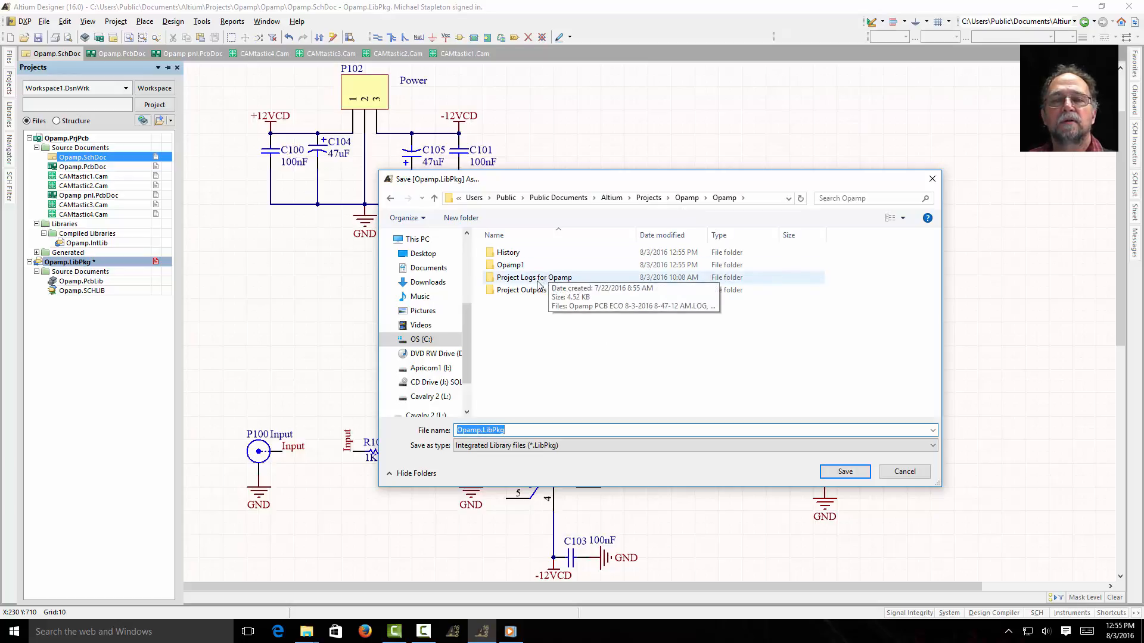
{"action": "left_click", "coordinate": [686, 198]}
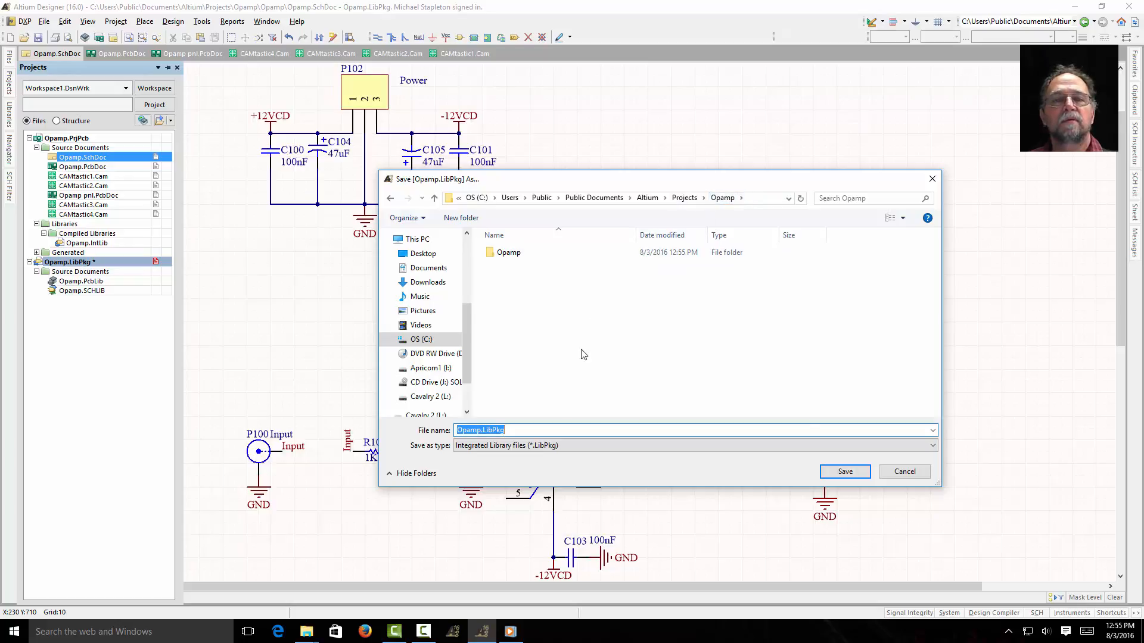
{"action": "left_click", "coordinate": [742, 198]}
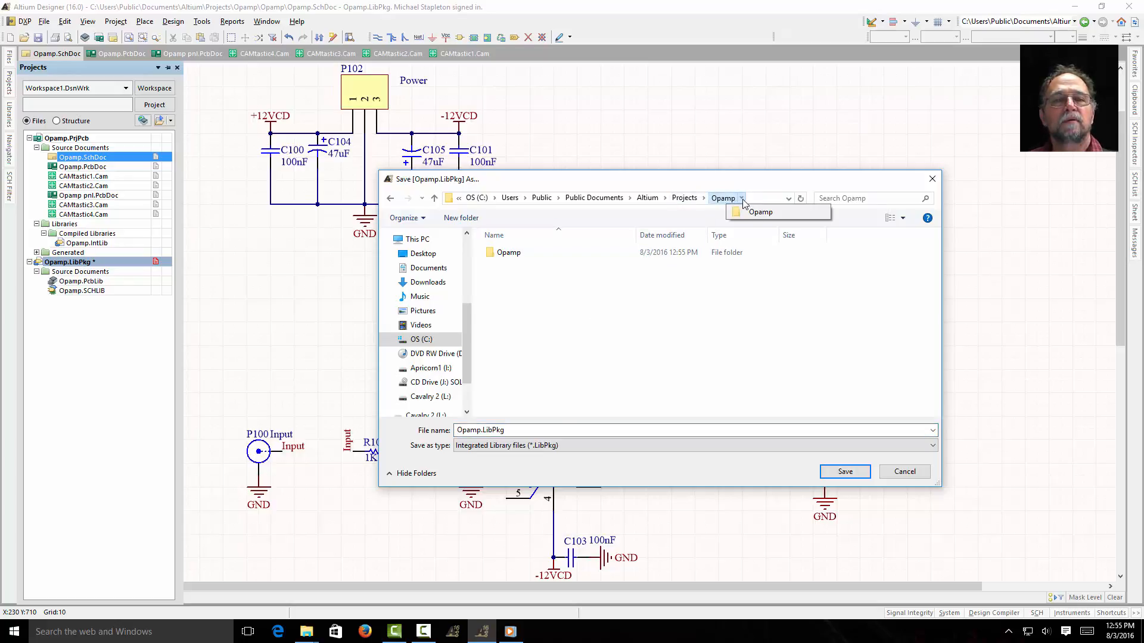
{"action": "left_click", "coordinate": [758, 212]}
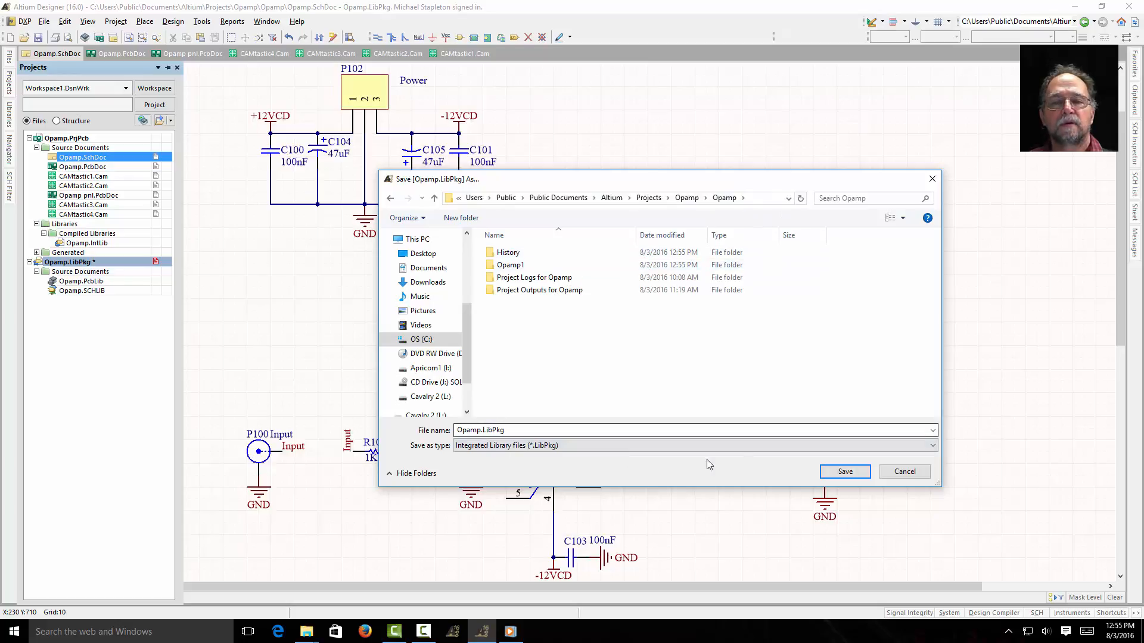
{"action": "left_click", "coordinate": [845, 471]}
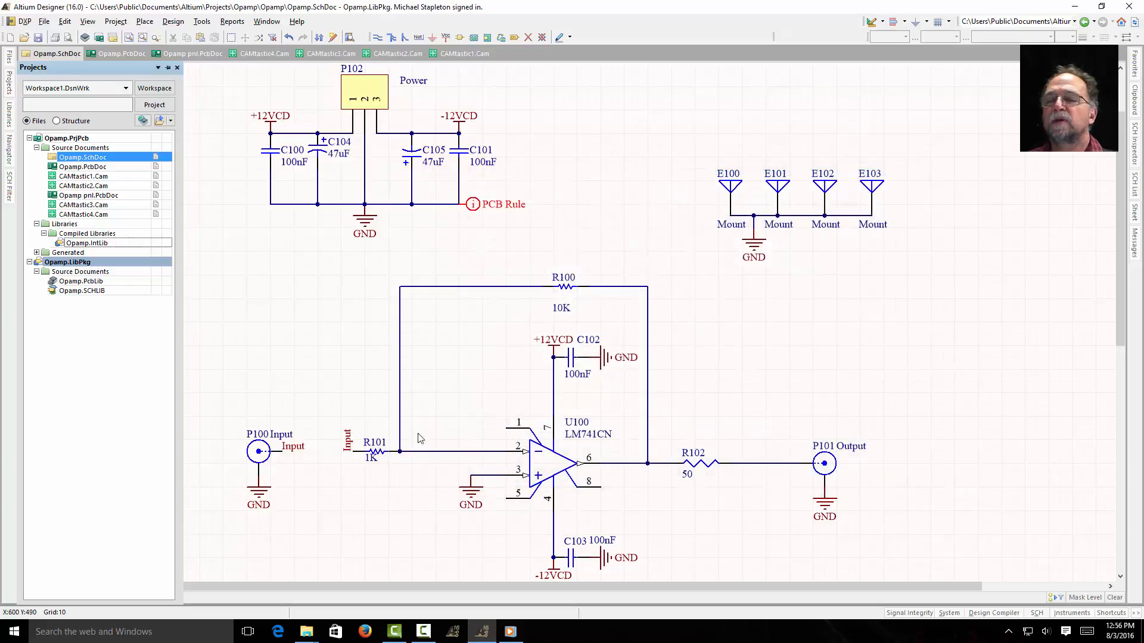
Step: Open the footprint library Opamp.PcbLib and examine its component footprints from AXIAL-0.3 through PIN1
{"action": "left_click", "coordinate": [97, 283]}
{"action": "double_click", "coordinate": [96, 285]}
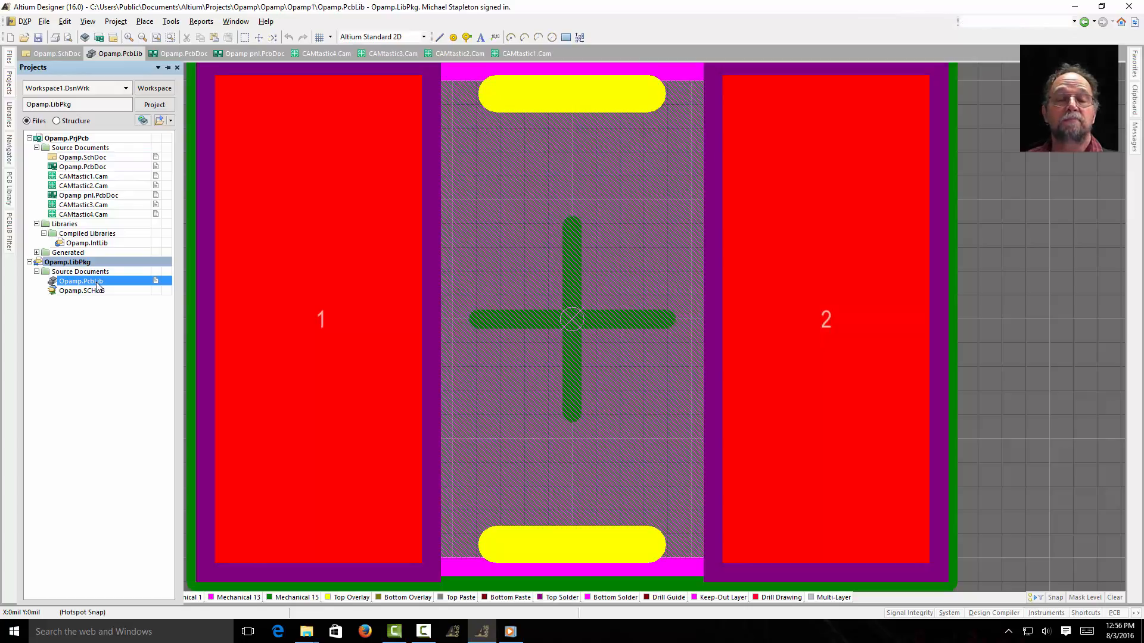
{"action": "left_click", "coordinate": [11, 190]}
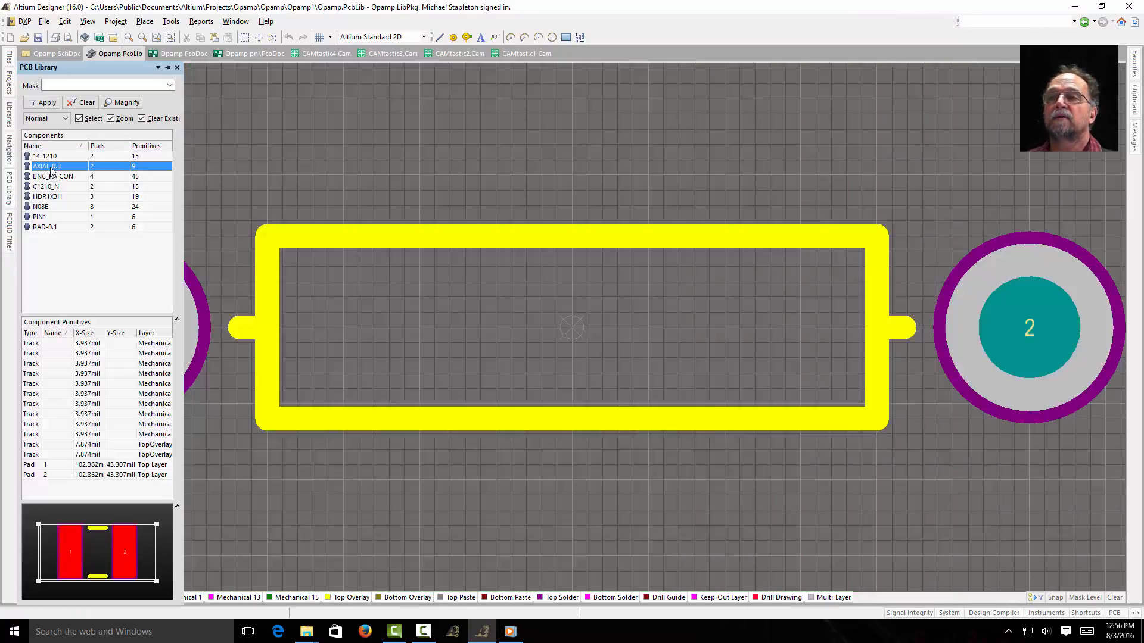
{"action": "left_click", "coordinate": [51, 169]}
{"action": "key", "text": "Down"}
{"action": "key", "text": "Down"}
{"action": "key", "text": "Down"}
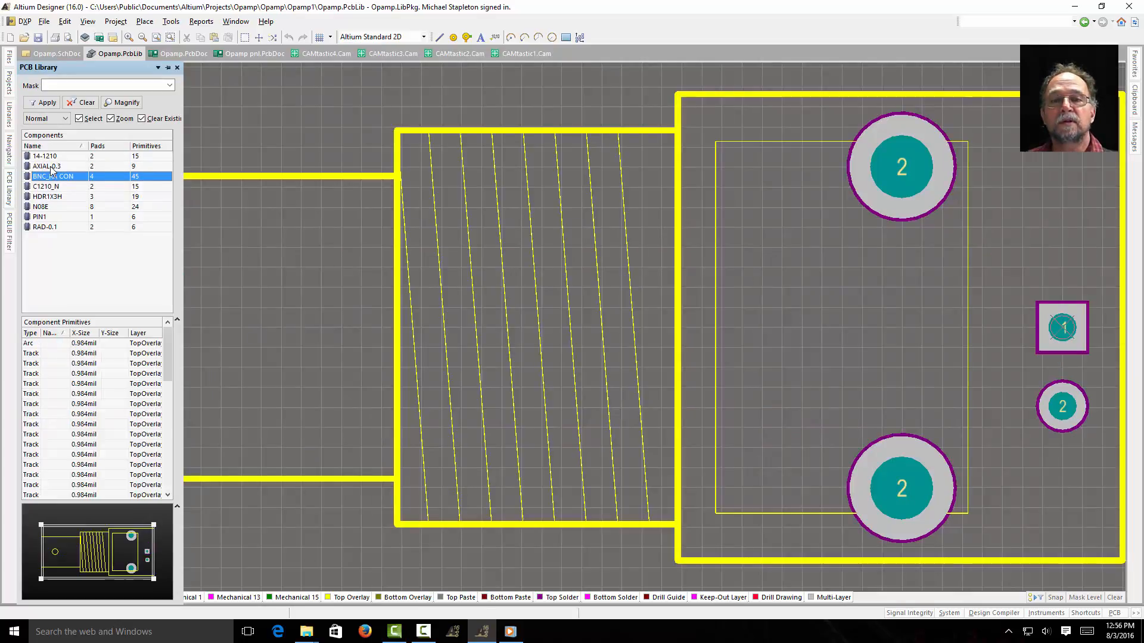
{"action": "key", "text": "Down"}
{"action": "key", "text": "Down"}
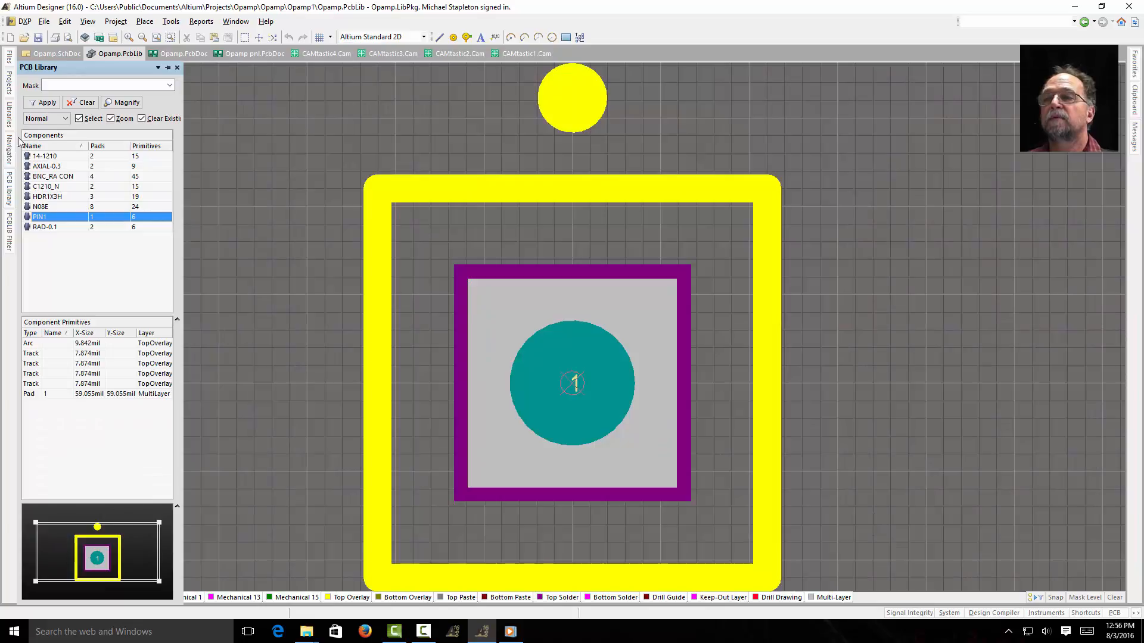
Step: Open the schematic library Opamp.SCHLIB and examine its symbols, including Cap, Header 3H, Mount, Res1 and LM741CN
{"action": "left_click", "coordinate": [9, 84]}
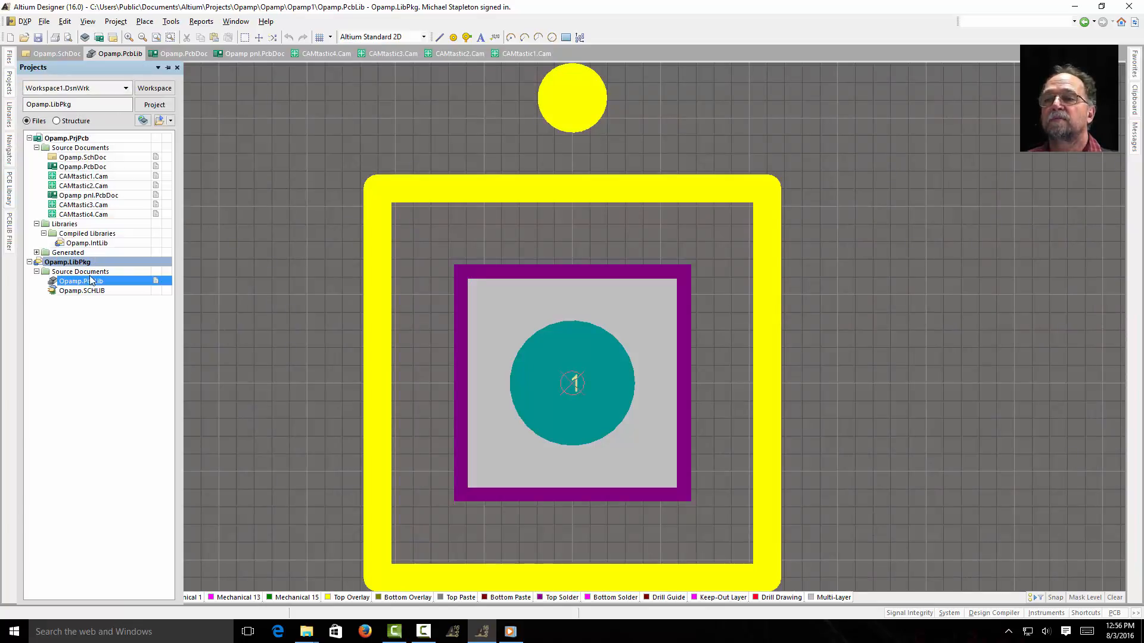
{"action": "double_click", "coordinate": [80, 291]}
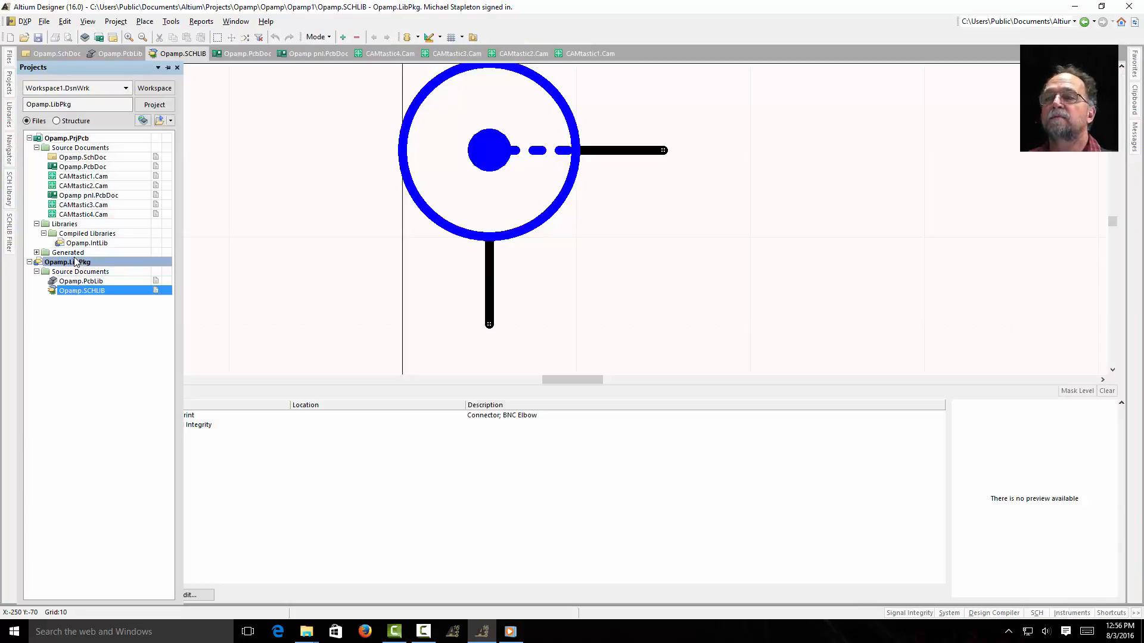
{"action": "left_click", "coordinate": [10, 185]}
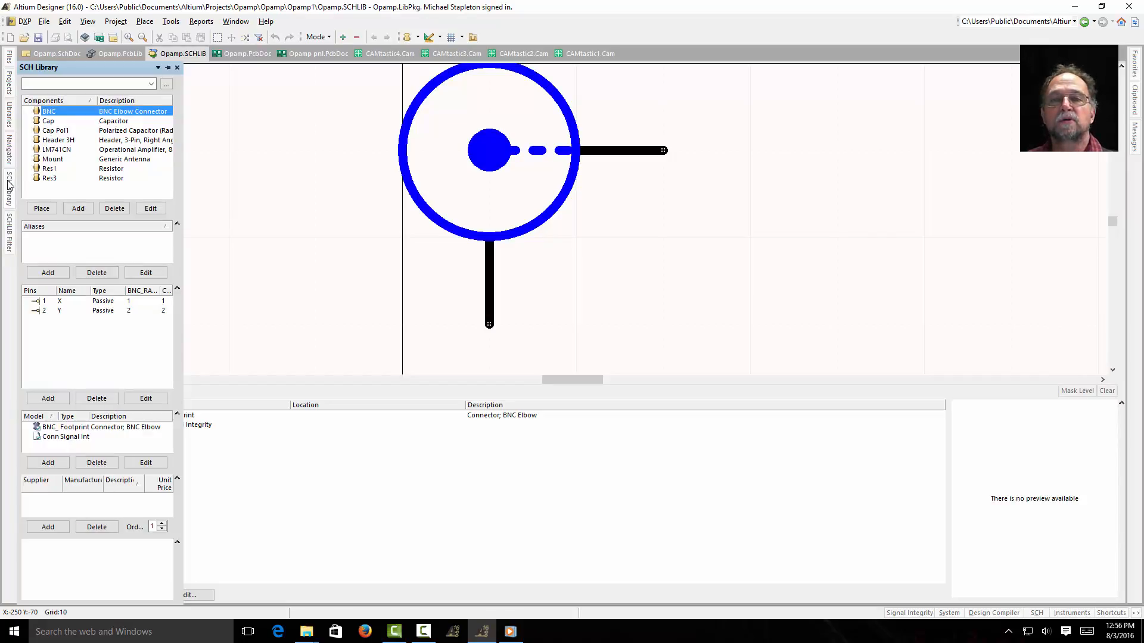
{"action": "left_click", "coordinate": [49, 121]}
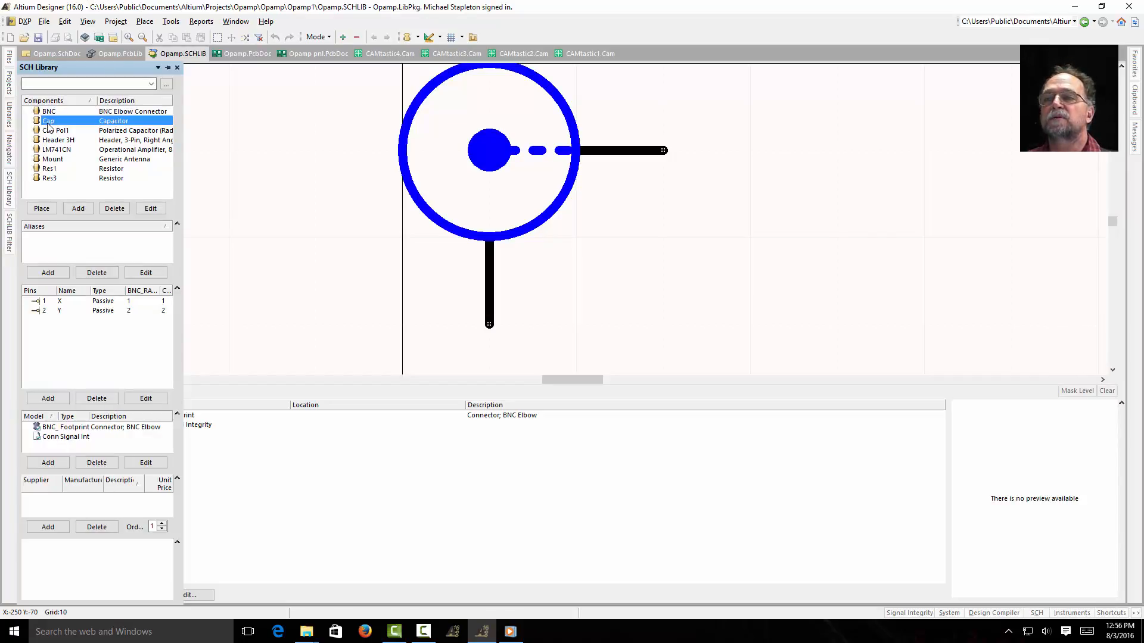
{"action": "key", "text": "Down"}
{"action": "key", "text": "Down"}
{"action": "key", "text": "Down"}
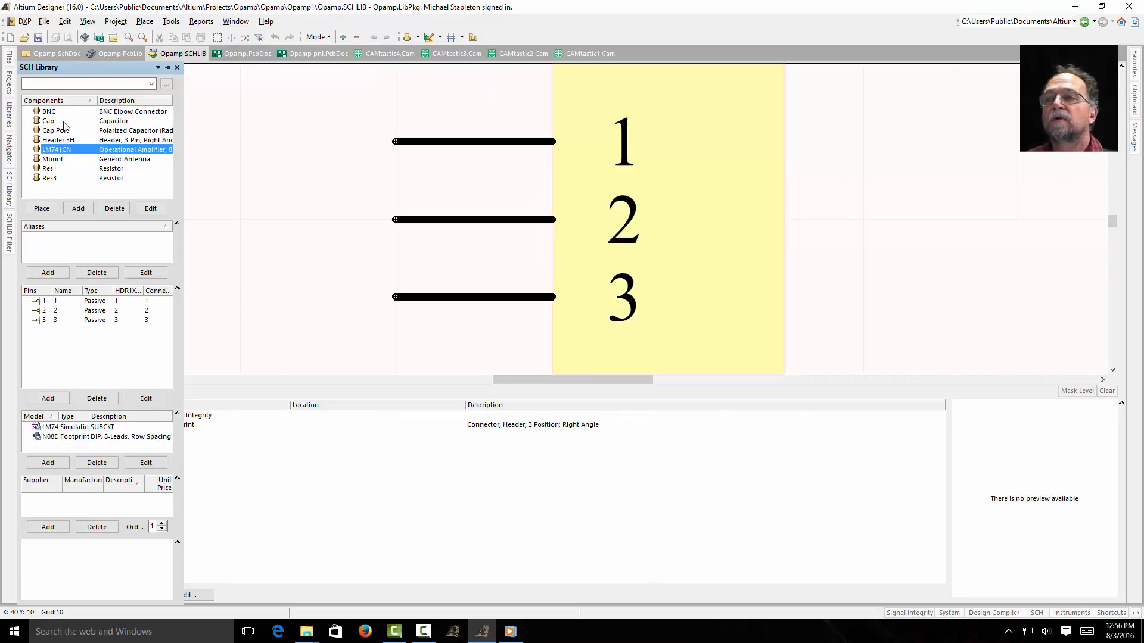
{"action": "left_click", "coordinate": [60, 159]}
{"action": "left_click", "coordinate": [57, 170]}
{"action": "left_click", "coordinate": [64, 151]}
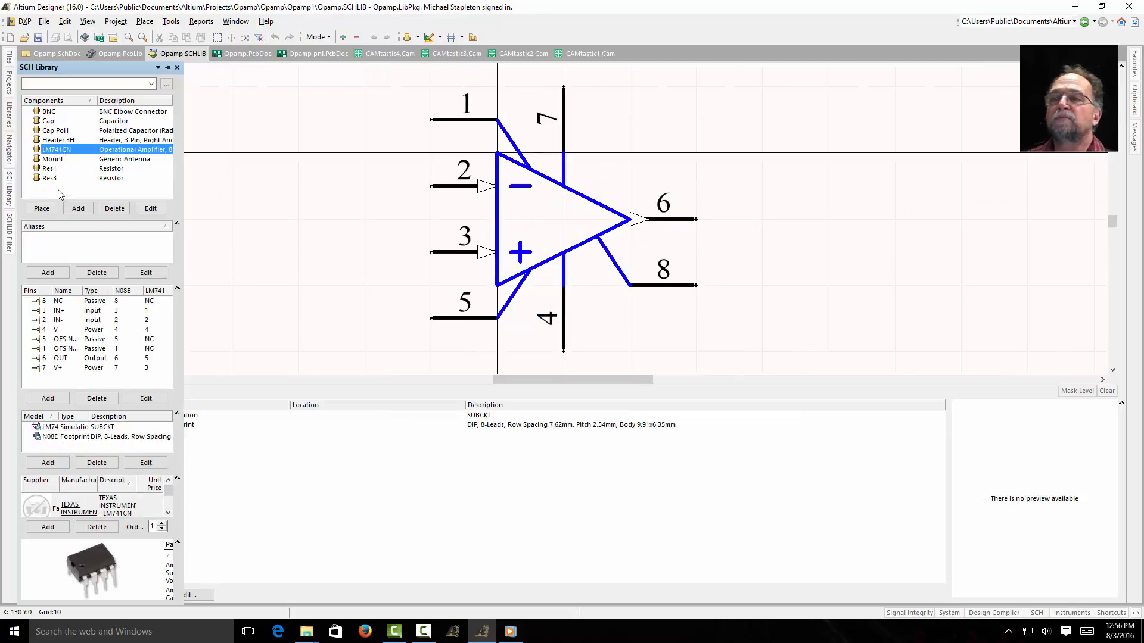
Step: Open the footprint library Opamp.PcbLib and start a Component Wizard footprint using the Dual In-line Packages (DIP) pattern in imperial units
{"action": "left_click", "coordinate": [9, 83]}
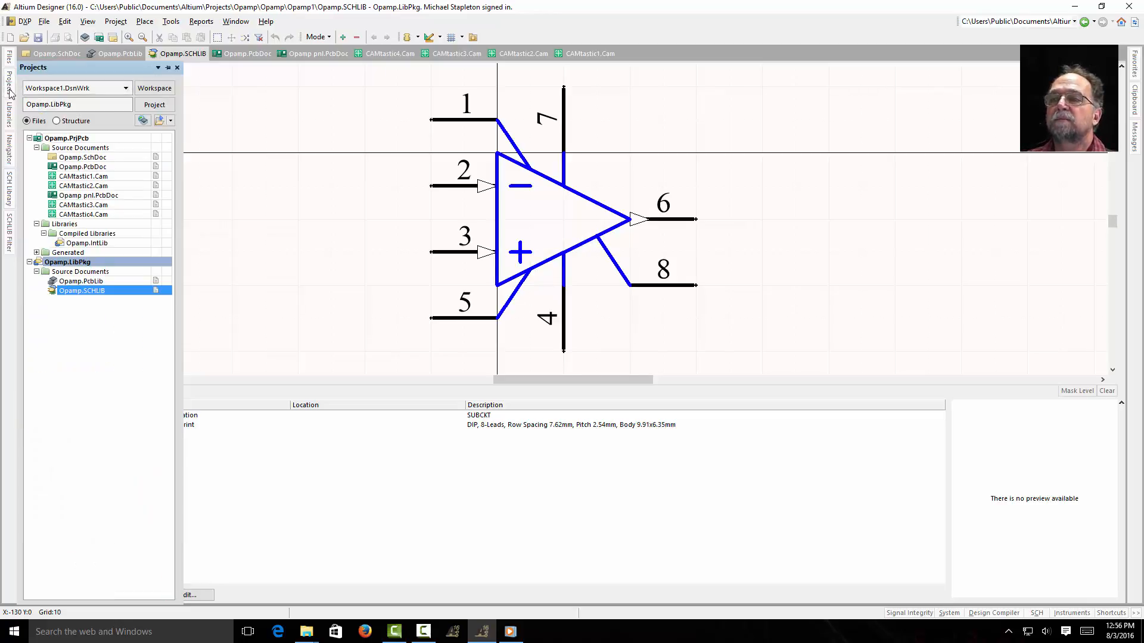
{"action": "double_click", "coordinate": [82, 283]}
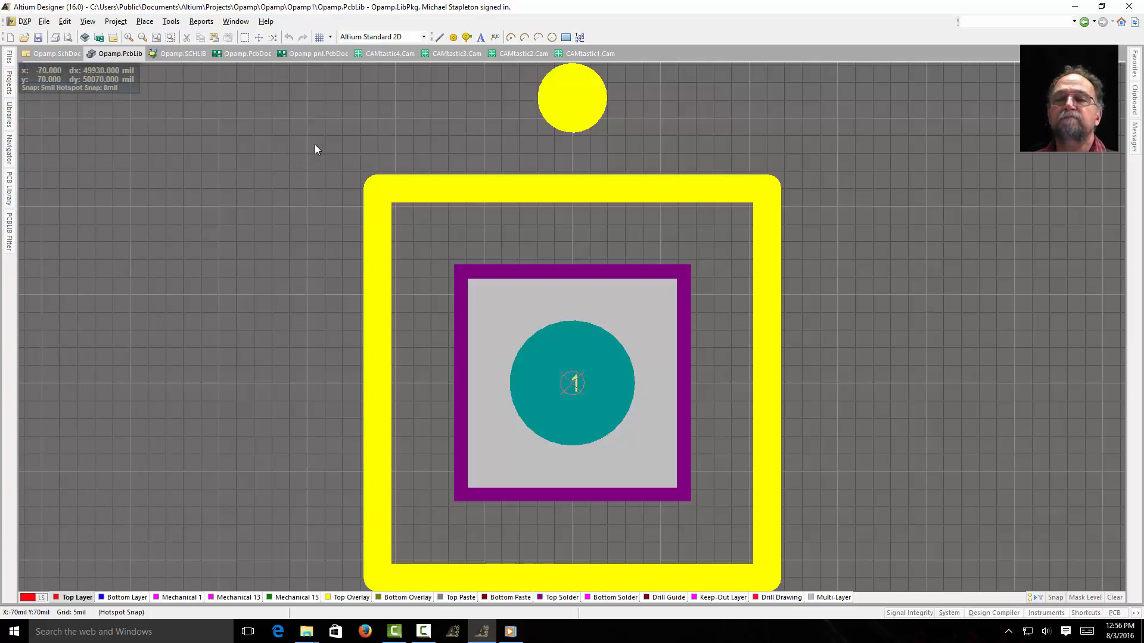
{"action": "left_click", "coordinate": [172, 22]}
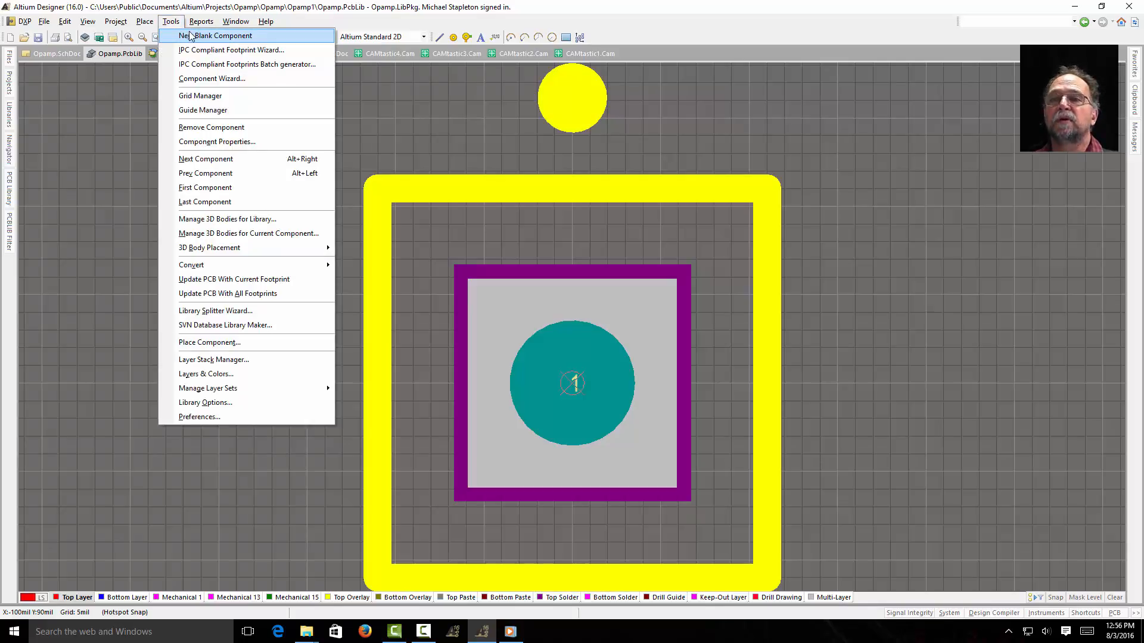
{"action": "left_click", "coordinate": [208, 79]}
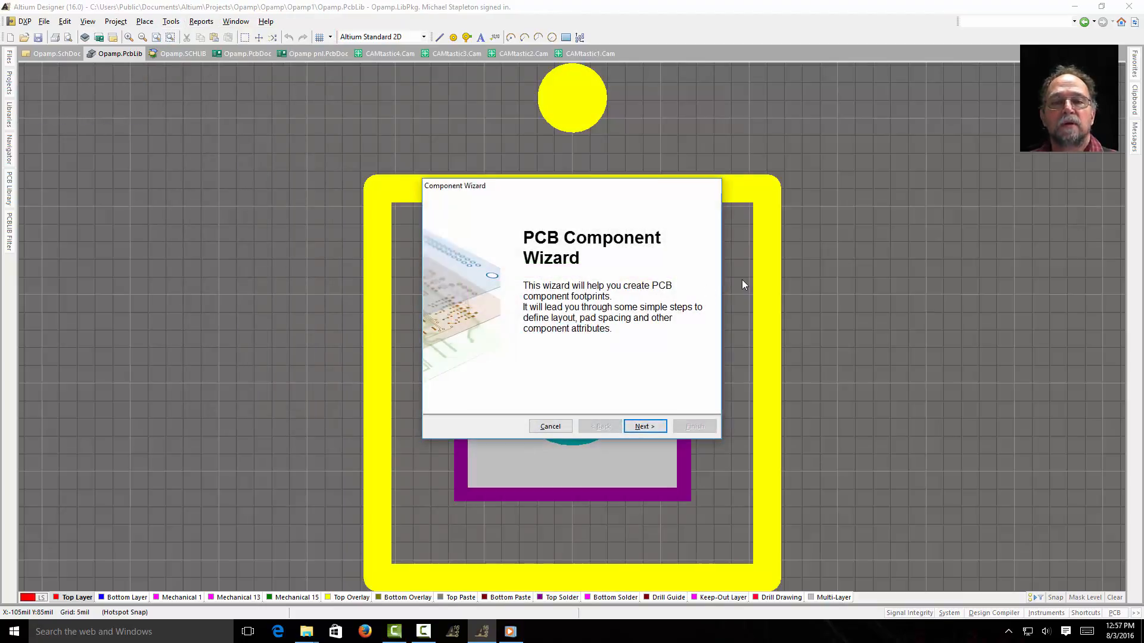
{"action": "left_click", "coordinate": [646, 428]}
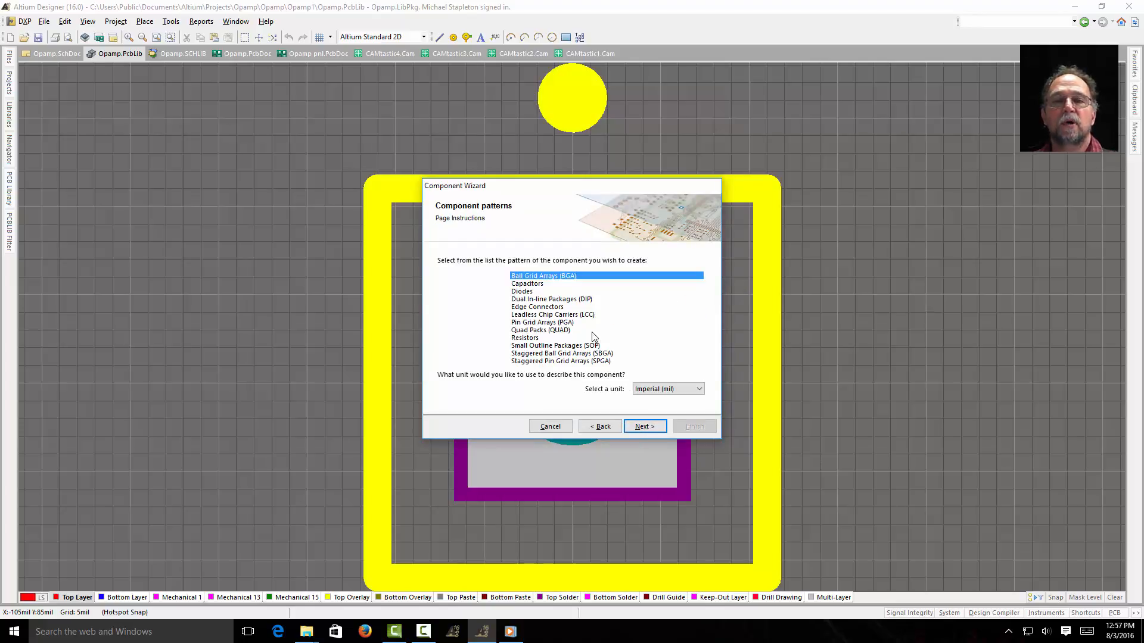
{"action": "left_click", "coordinate": [539, 284]}
{"action": "left_click", "coordinate": [528, 292]}
{"action": "left_click", "coordinate": [525, 300]}
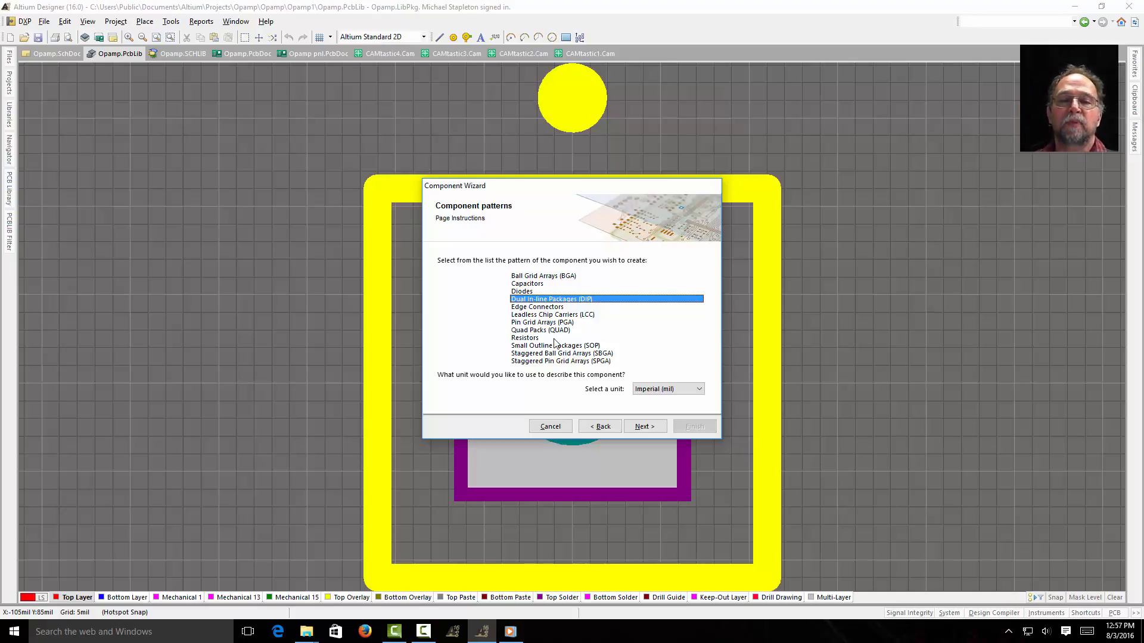
{"action": "left_click", "coordinate": [643, 427]}
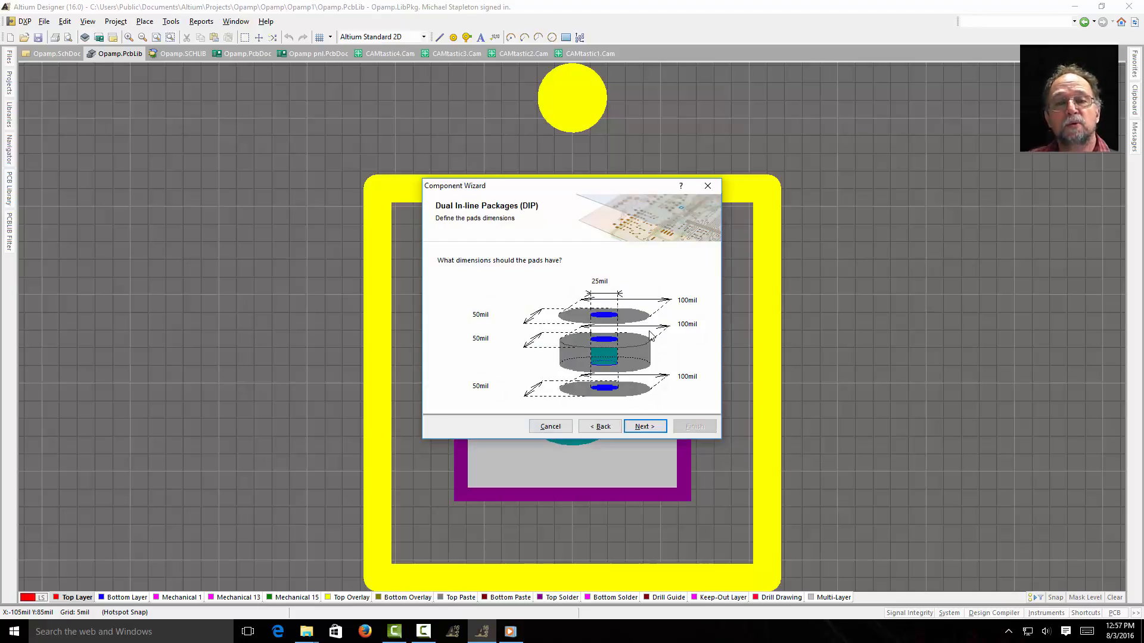
Step: Define the DIP pads with a 35 mil hole and 75 mil width and height on all layers
{"action": "left_click", "coordinate": [591, 282]}
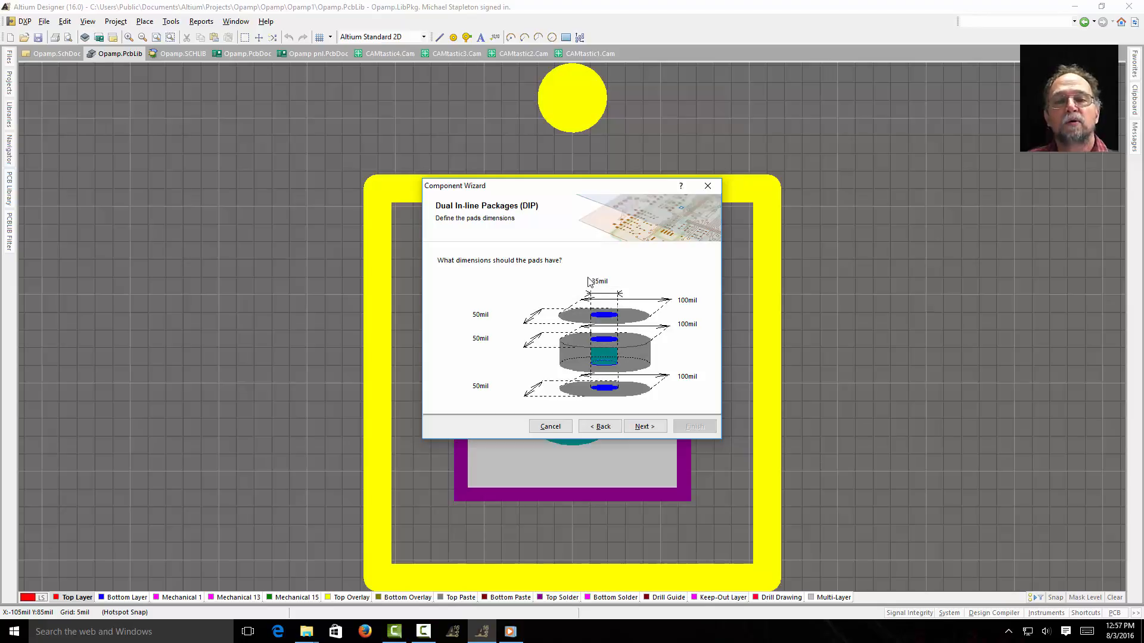
{"action": "left_click", "coordinate": [490, 317]}
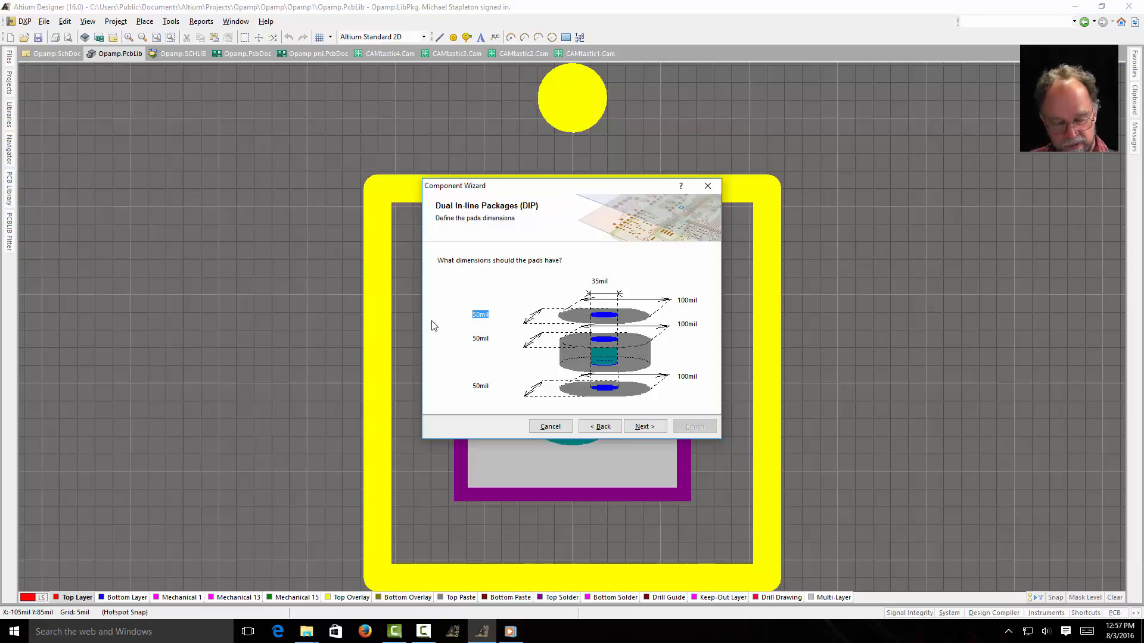
{"action": "type", "text": "75"}
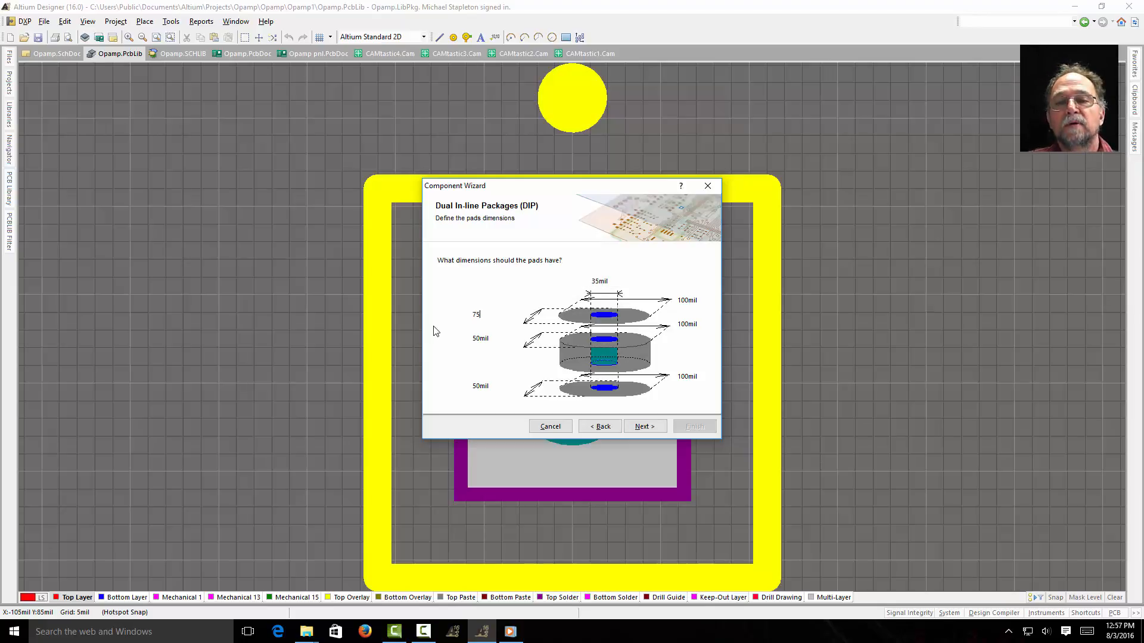
{"action": "left_click_drag", "start_coordinate": [498, 338], "coordinate": [432, 337]}
{"action": "type", "text": "75"}
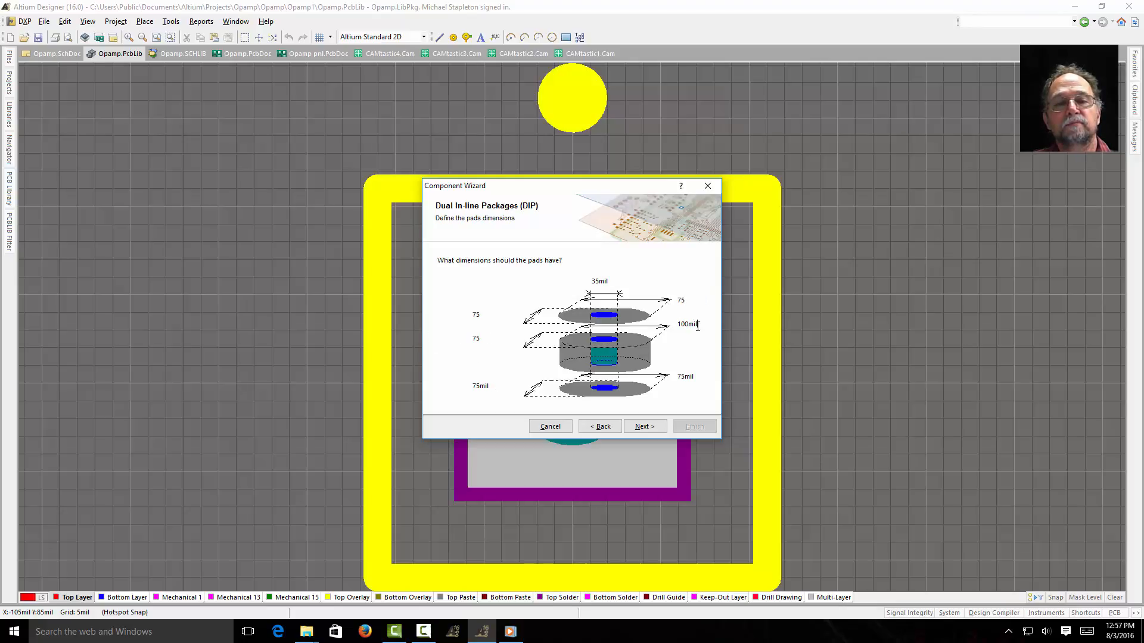
{"action": "key", "text": "Tab"}
{"action": "type", "text": "75"}
{"action": "left_click", "coordinate": [646, 428]}
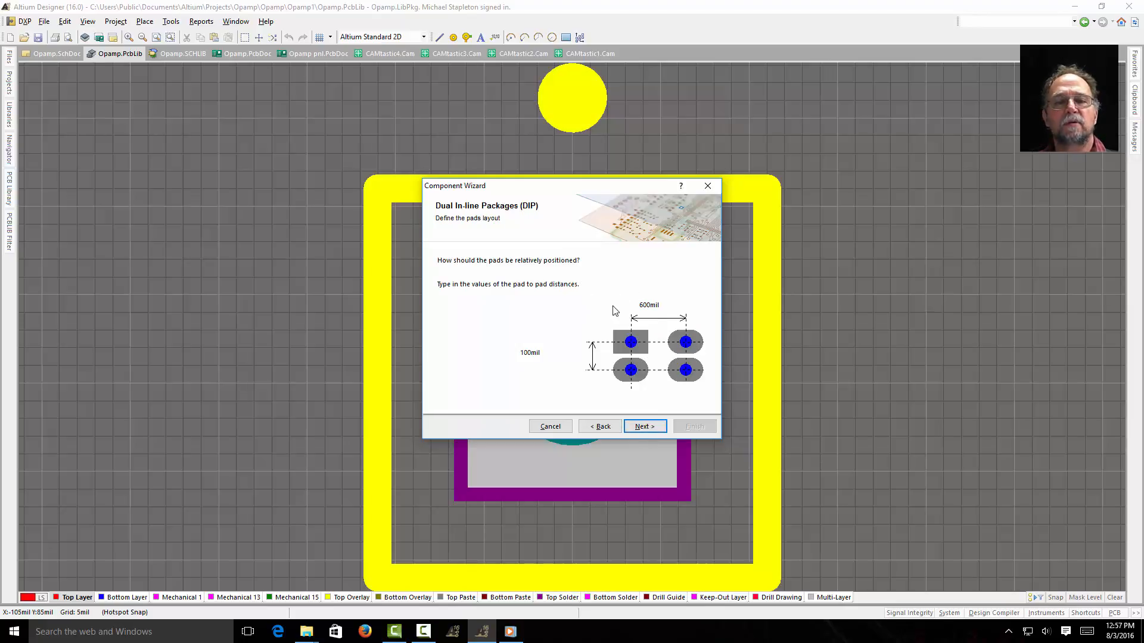
Step: Set the distance between the two pad rows to 400 mil and accept the 10 mil outline width
{"action": "left_click", "coordinate": [641, 305]}
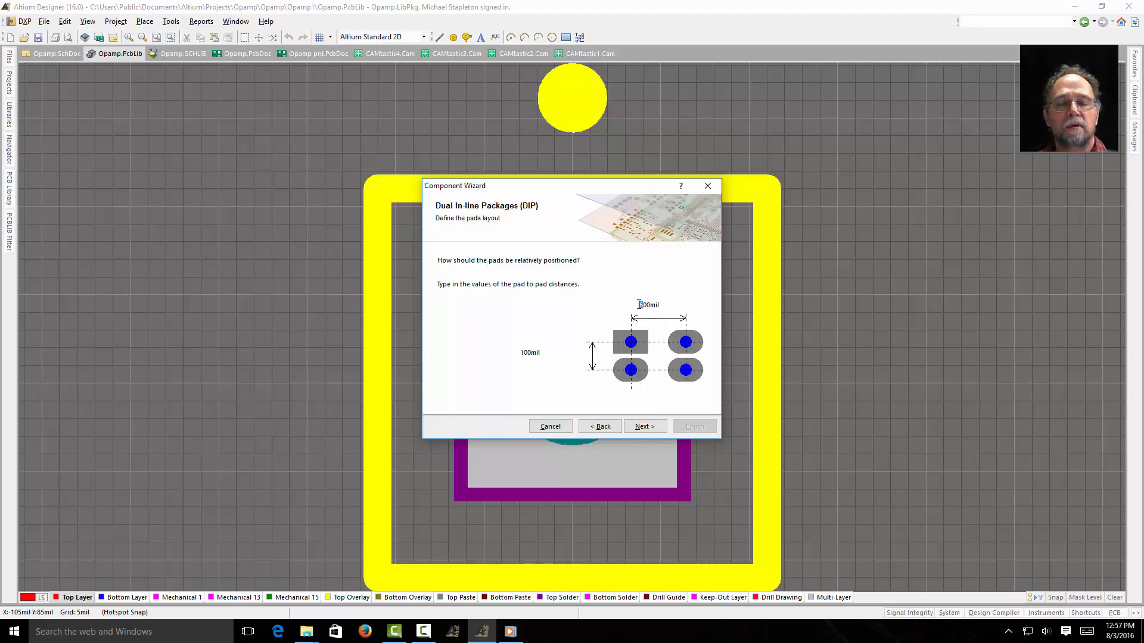
{"action": "key", "text": "Delete"}
{"action": "type", "text": "4"}
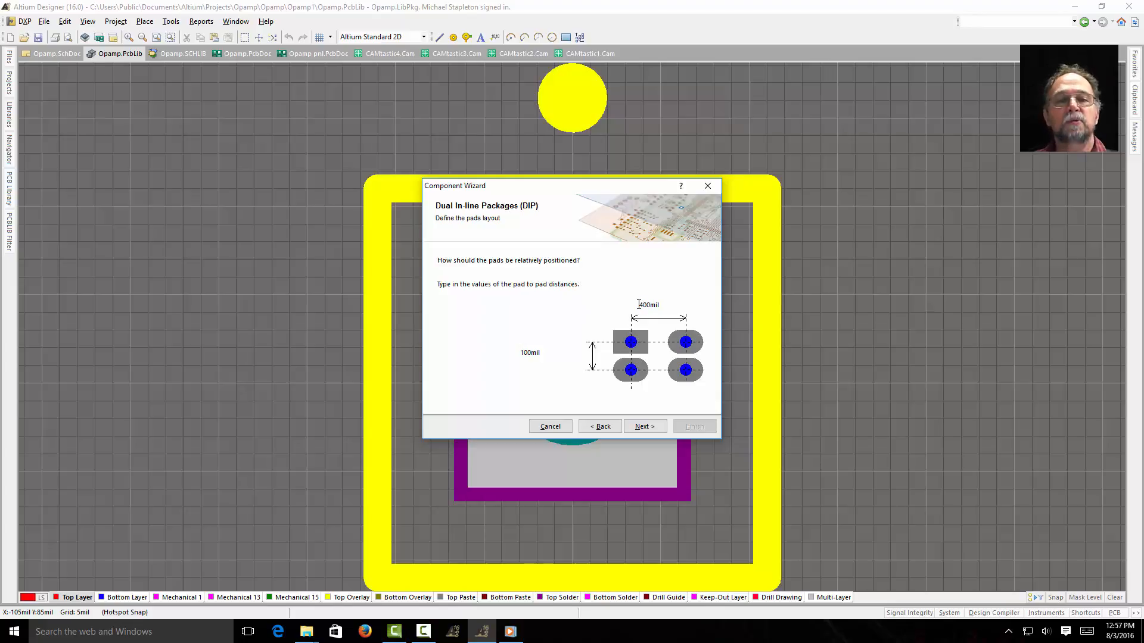
{"action": "left_click", "coordinate": [646, 427]}
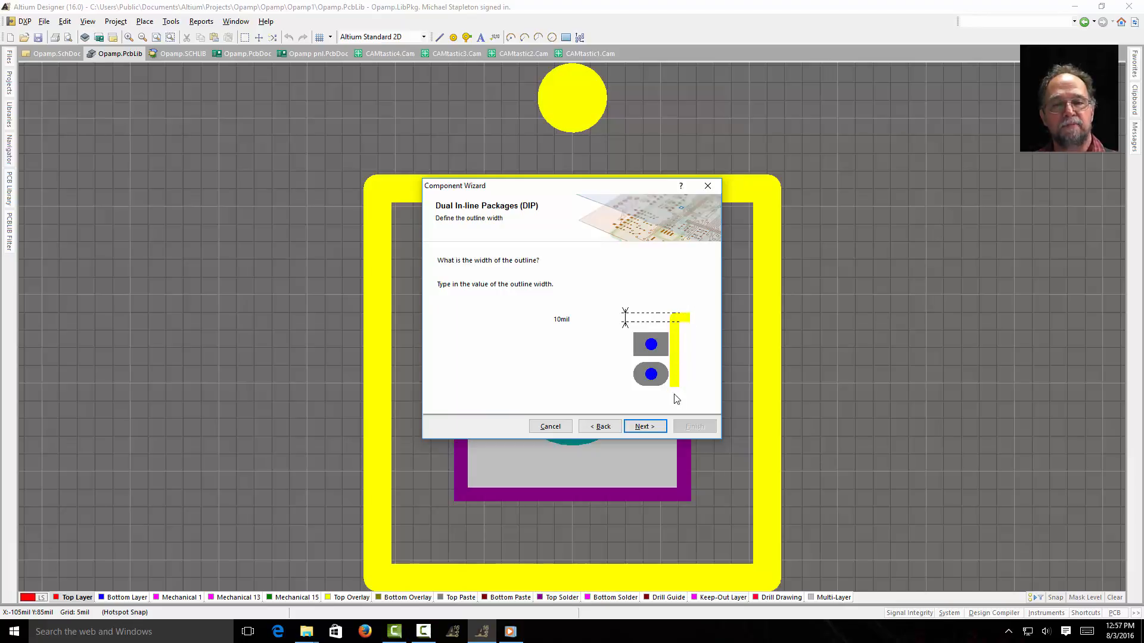
{"action": "left_click", "coordinate": [643, 427]}
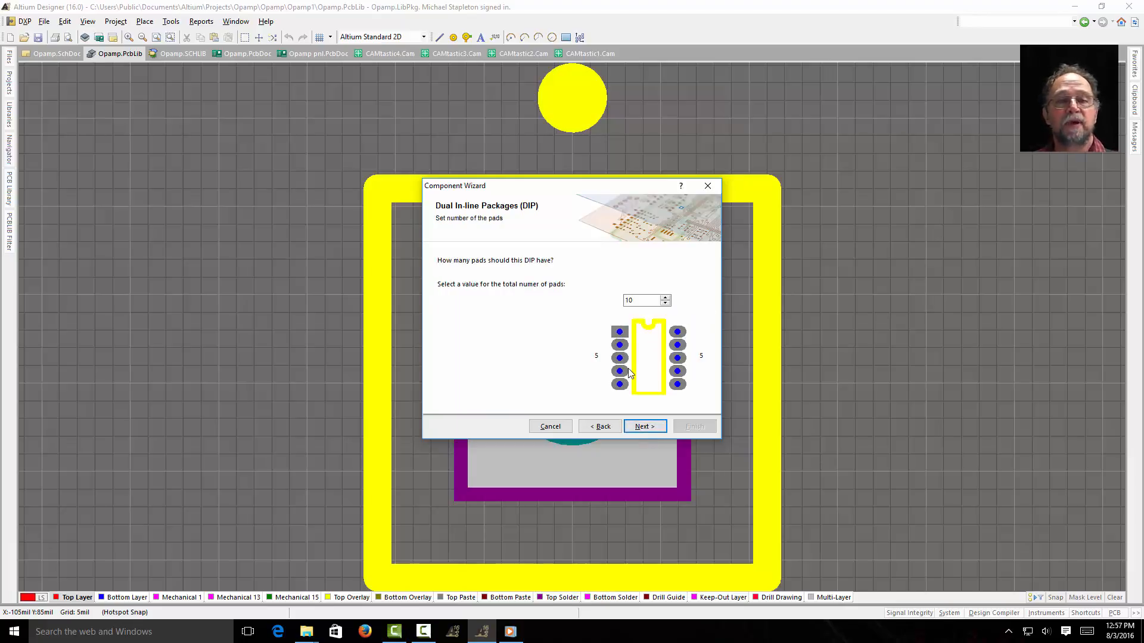
Step: Set the total number of DIP pads to 18
{"action": "left_click", "coordinate": [666, 297]}
{"action": "left_click", "coordinate": [666, 297]}
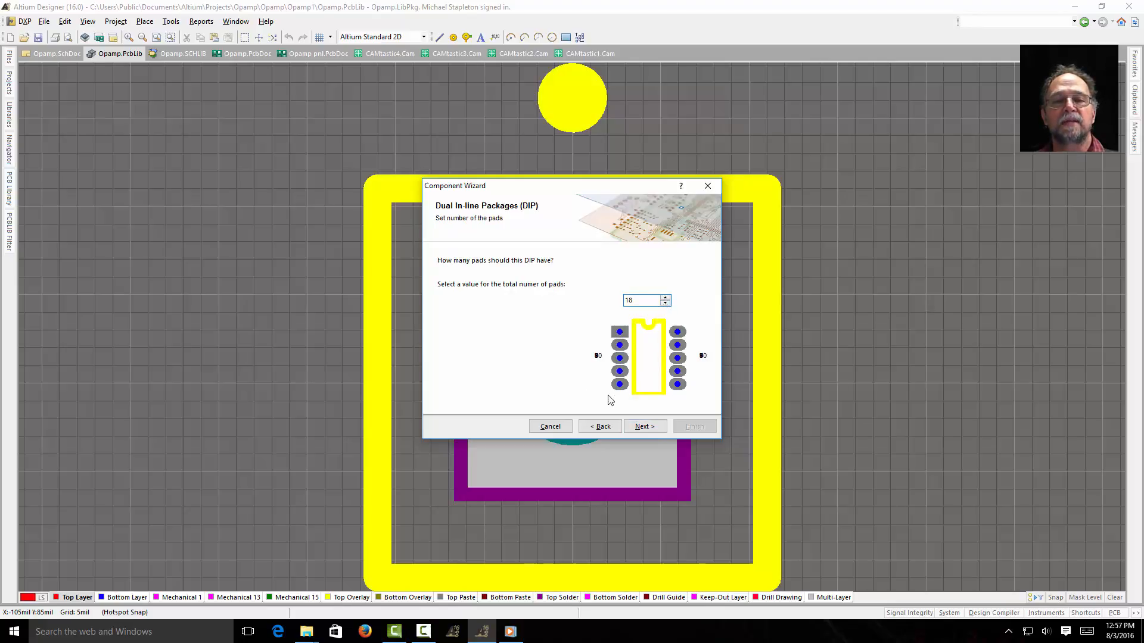
{"action": "left_click", "coordinate": [653, 429]}
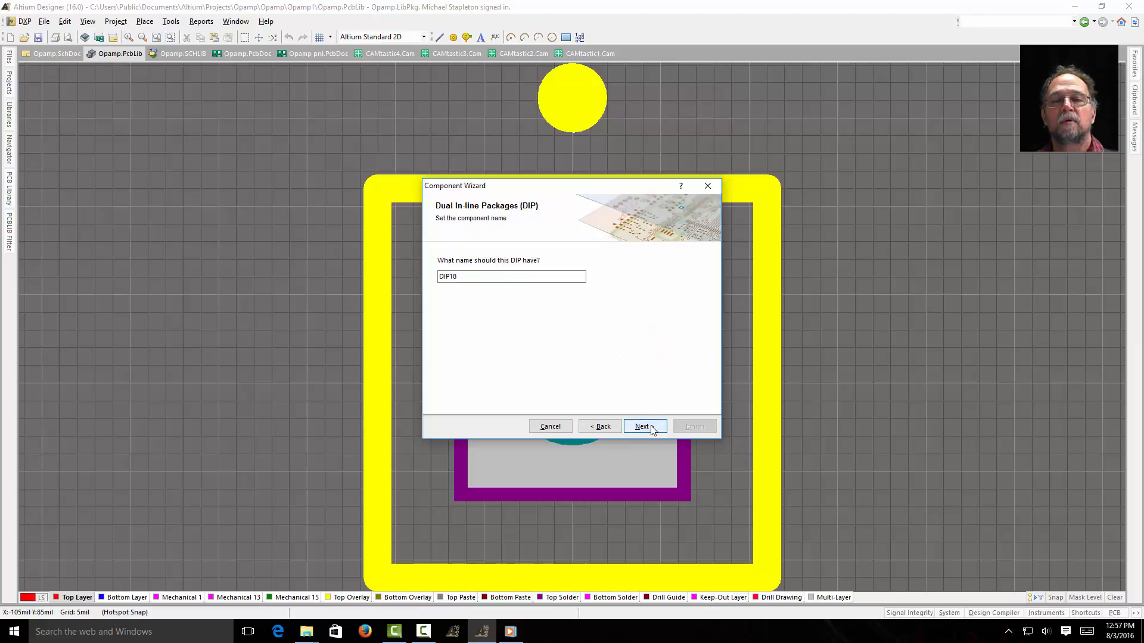
Step: Name the new footprint DIP18 400 and finish the Component Wizard
{"action": "double_click", "coordinate": [455, 276]}
{"action": "left_click", "coordinate": [463, 276]}
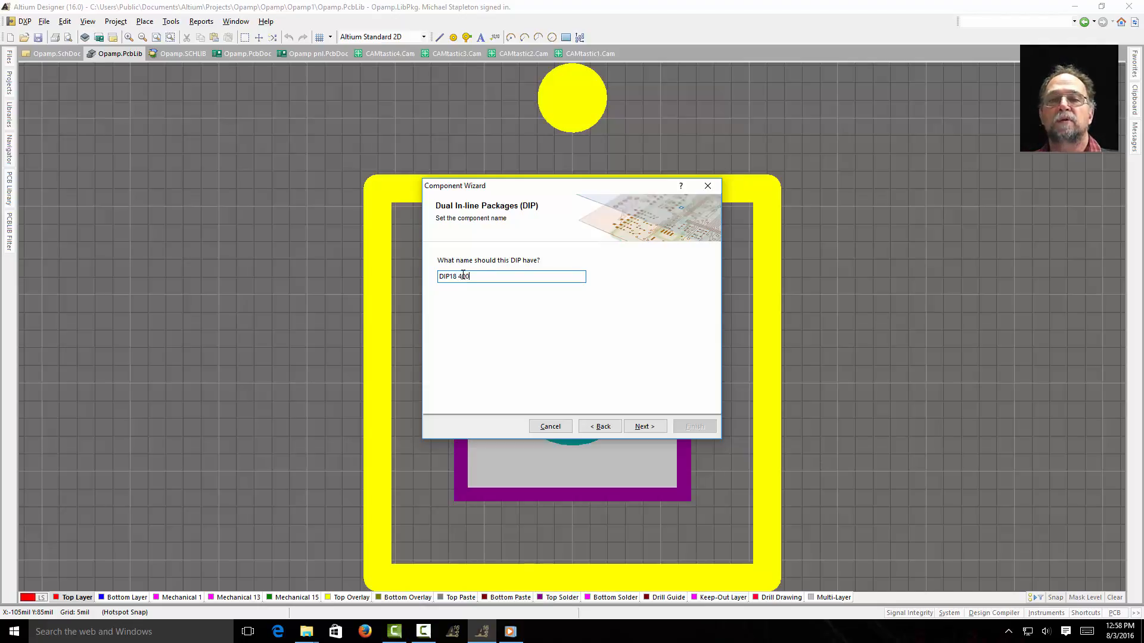
{"action": "left_click", "coordinate": [643, 426]}
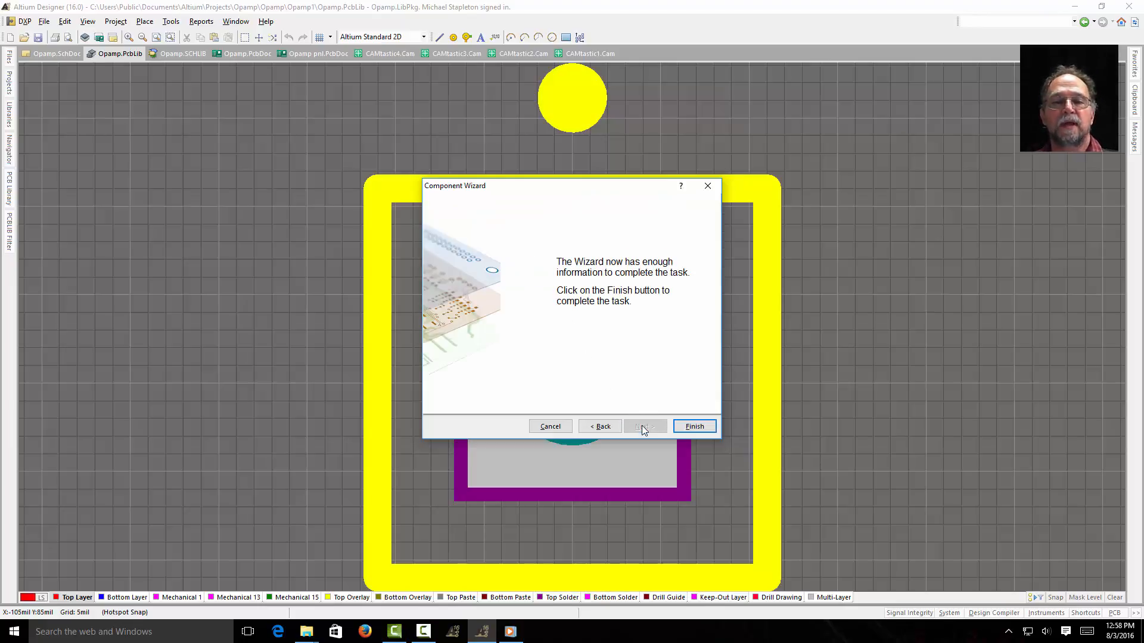
{"action": "left_click", "coordinate": [694, 423]}
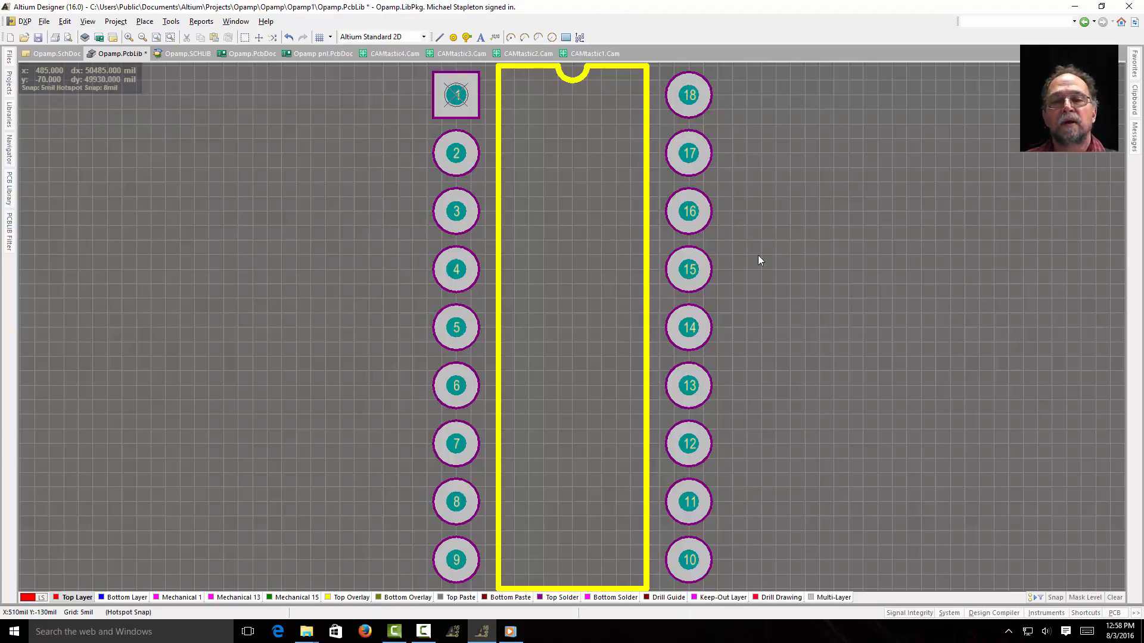
Step: Move pads 5 and 14 outward from their rows by about 100 mil each and save the footprint library
{"action": "left_click", "coordinate": [456, 326]}
{"action": "left_click_drag", "start_coordinate": [457, 328], "coordinate": [399, 328]}
{"action": "left_click", "coordinate": [691, 328]}
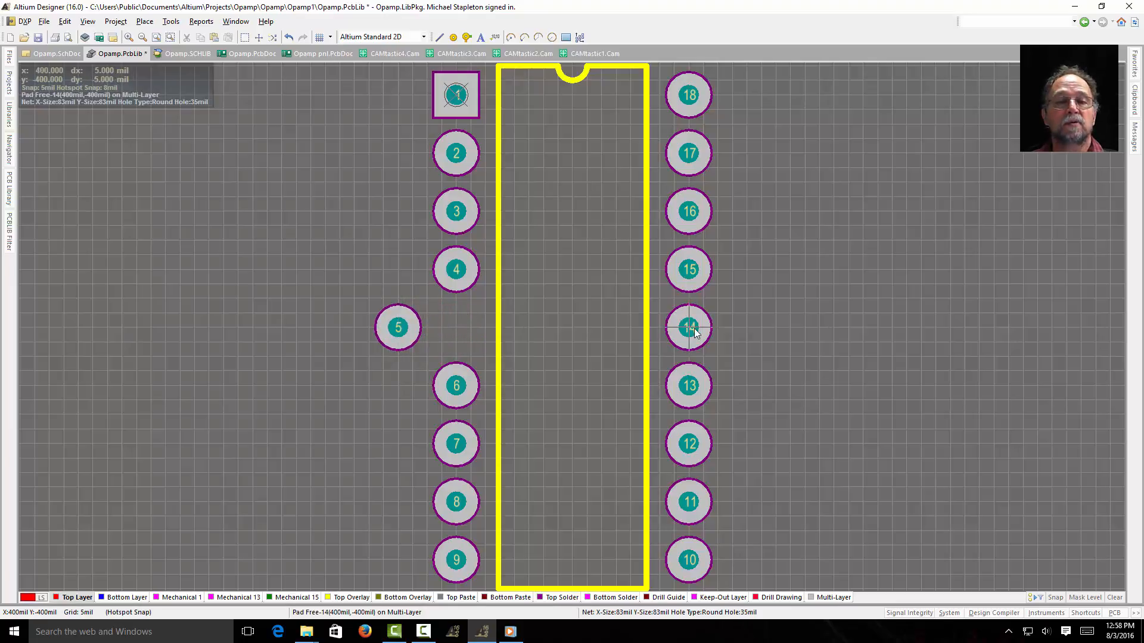
{"action": "left_click_drag", "start_coordinate": [695, 332], "coordinate": [745, 331]}
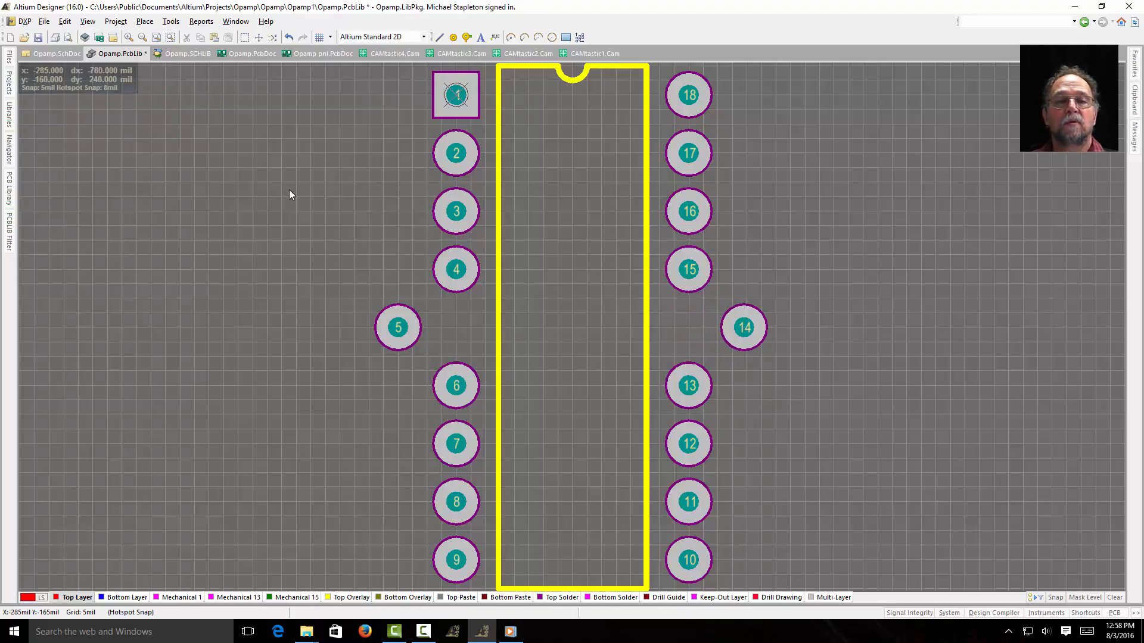
{"action": "left_click", "coordinate": [38, 37]}
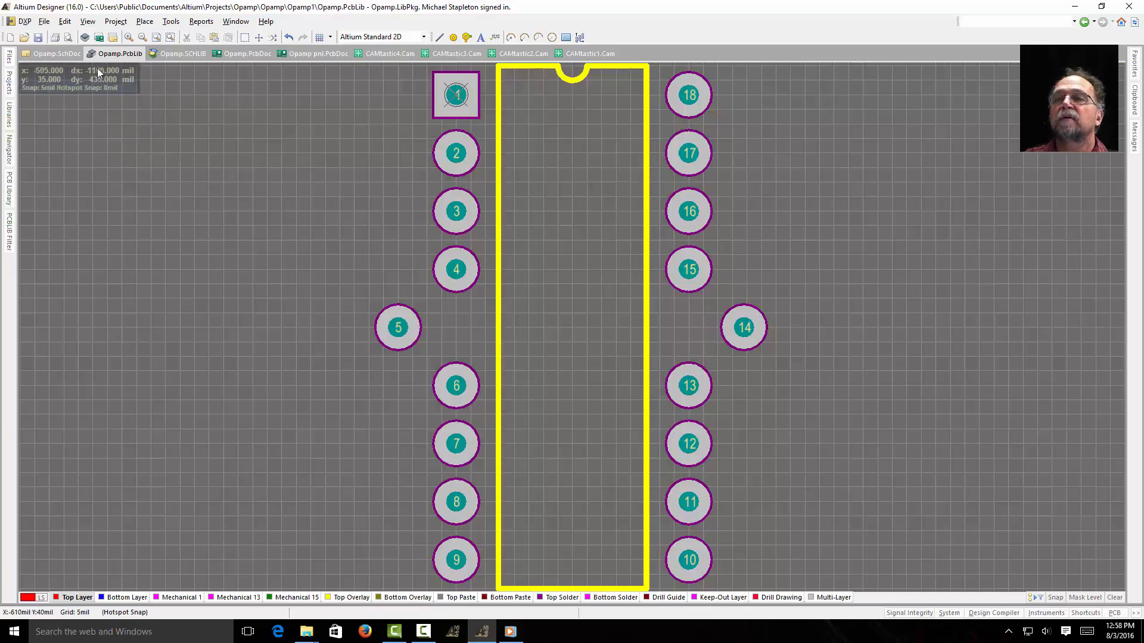
Step: Open the schematic Opamp.SchDoc and start installing a library from file in the list of available libraries
{"action": "left_click", "coordinate": [65, 55]}
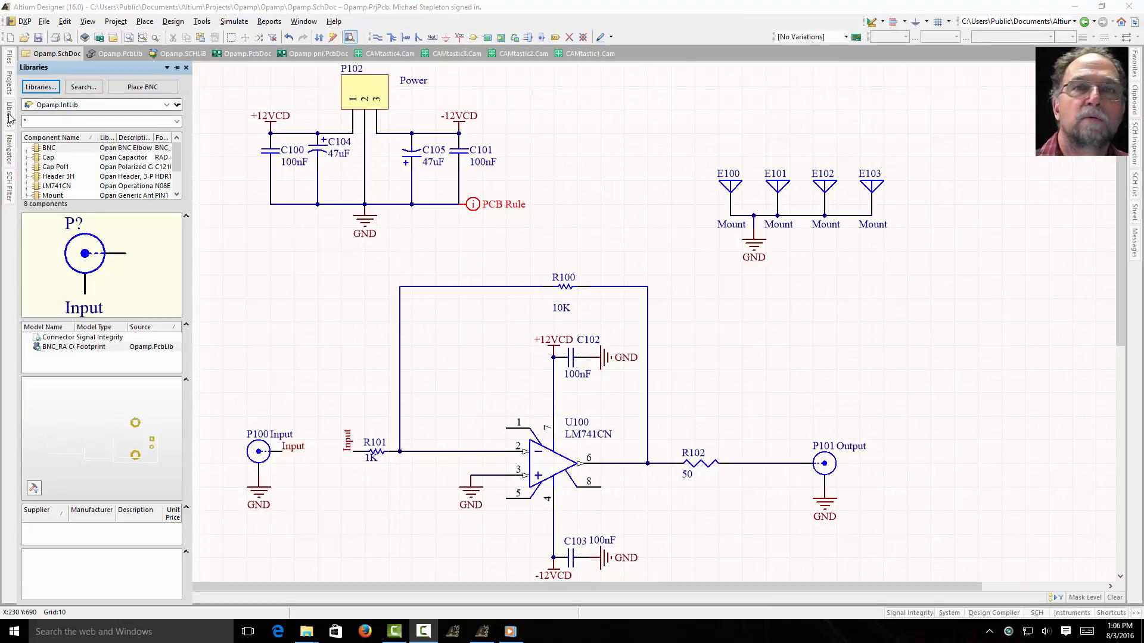
{"action": "left_click", "coordinate": [9, 116]}
{"action": "left_click", "coordinate": [9, 117]}
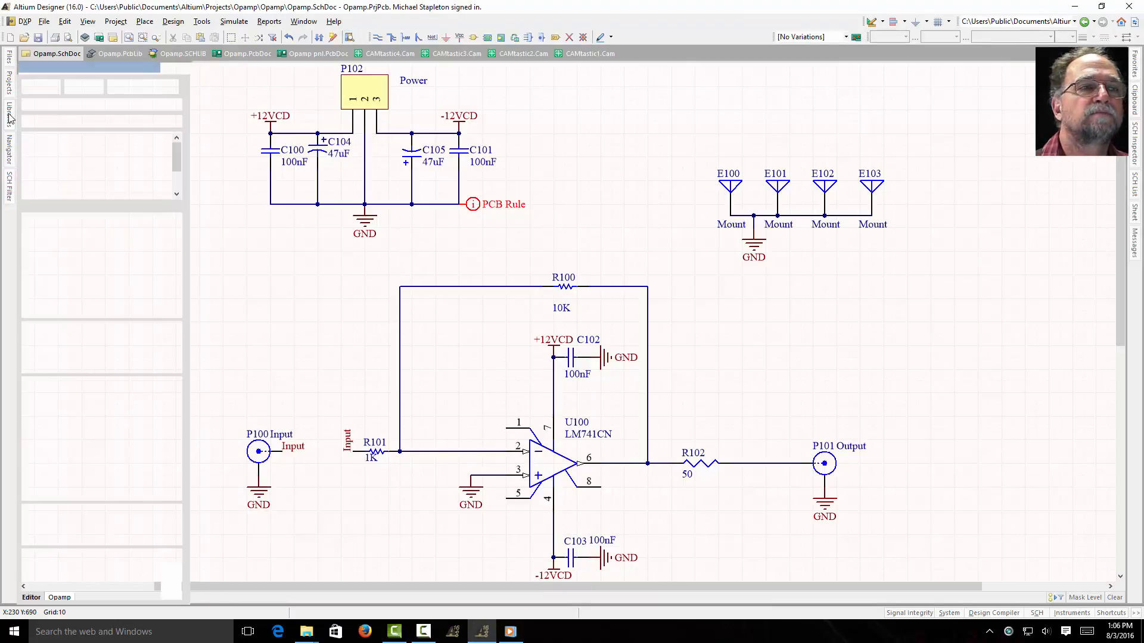
{"action": "left_click", "coordinate": [47, 87]}
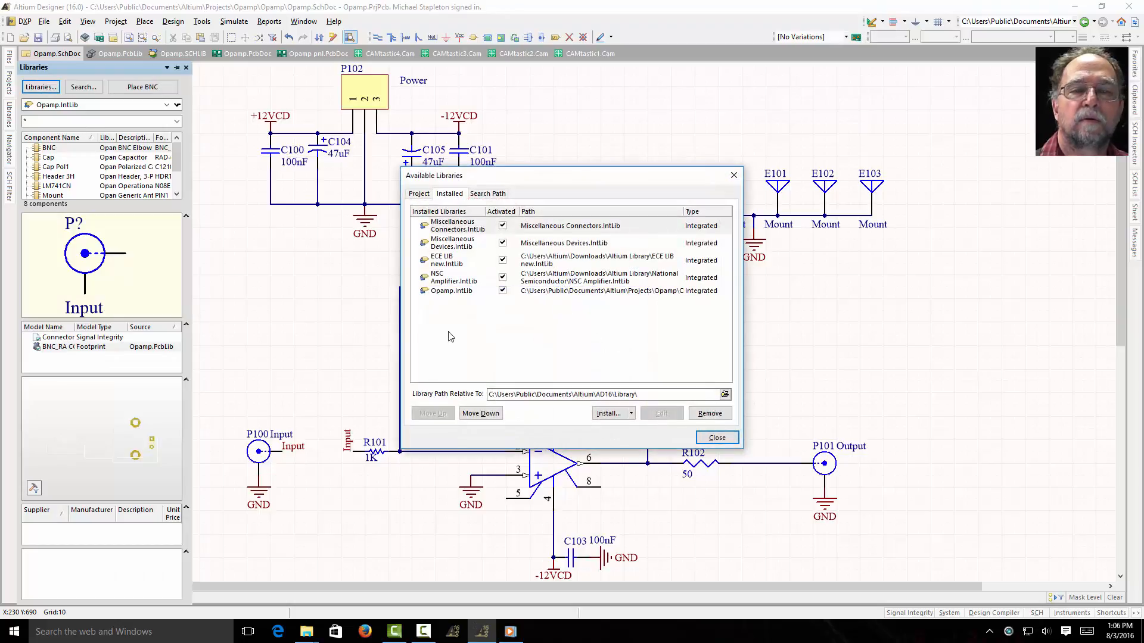
{"action": "left_click", "coordinate": [607, 412]}
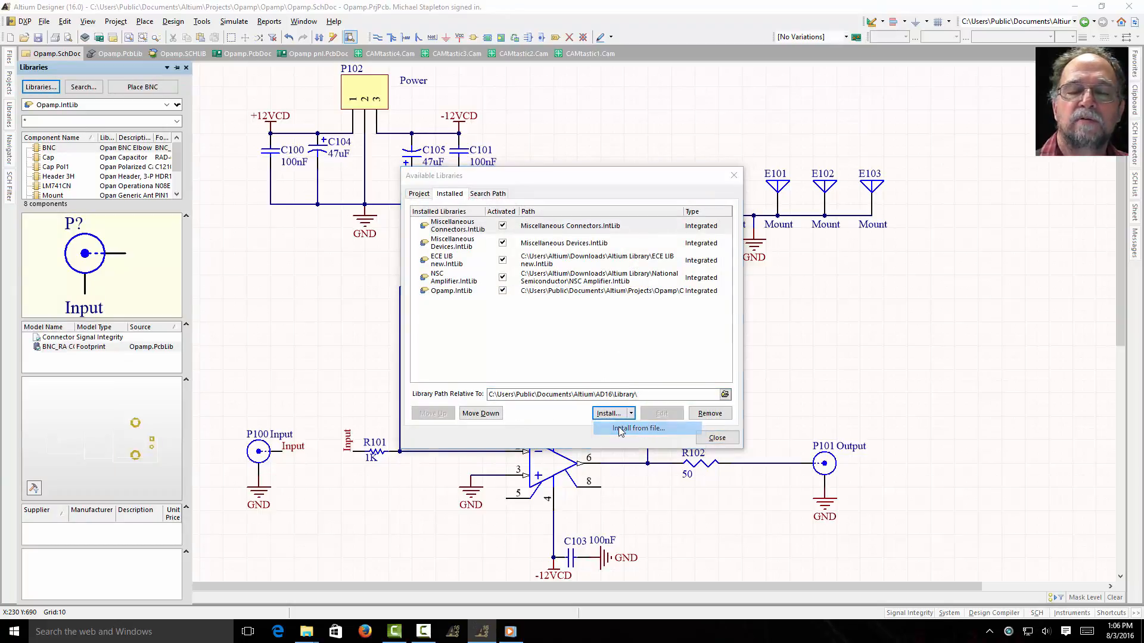
{"action": "left_click", "coordinate": [638, 429]}
Step: Browse the C: drive to the Projects folder under Users, Public, Public Documents, Altium
{"action": "left_click", "coordinate": [423, 359]}
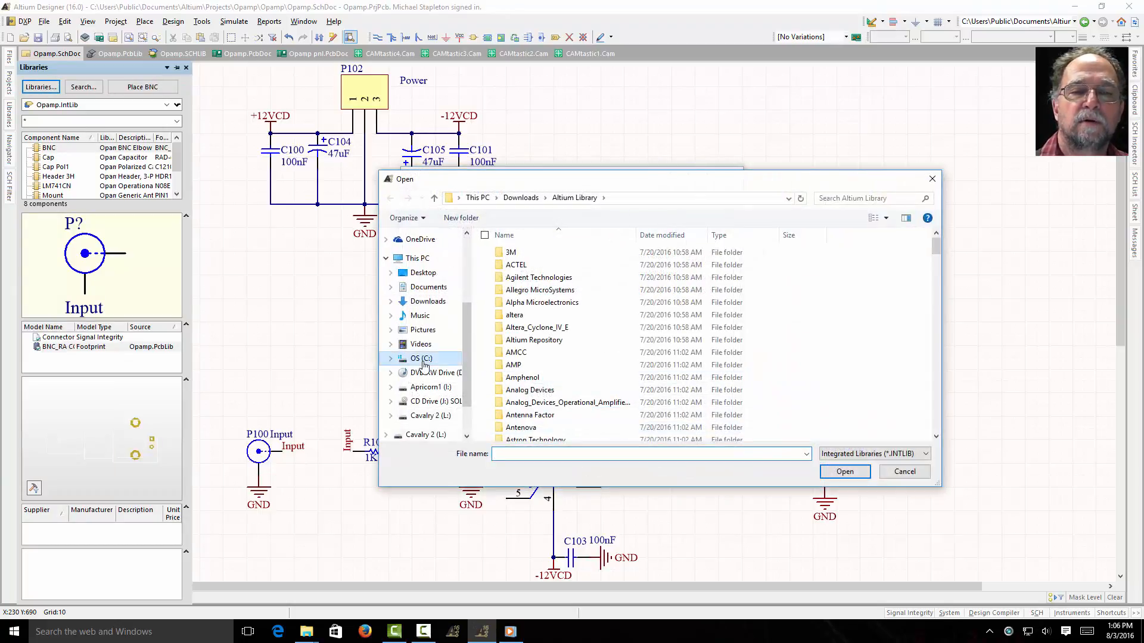
{"action": "scroll", "coordinate": [544, 400], "scroll_direction": "down", "scroll_amount": 5}
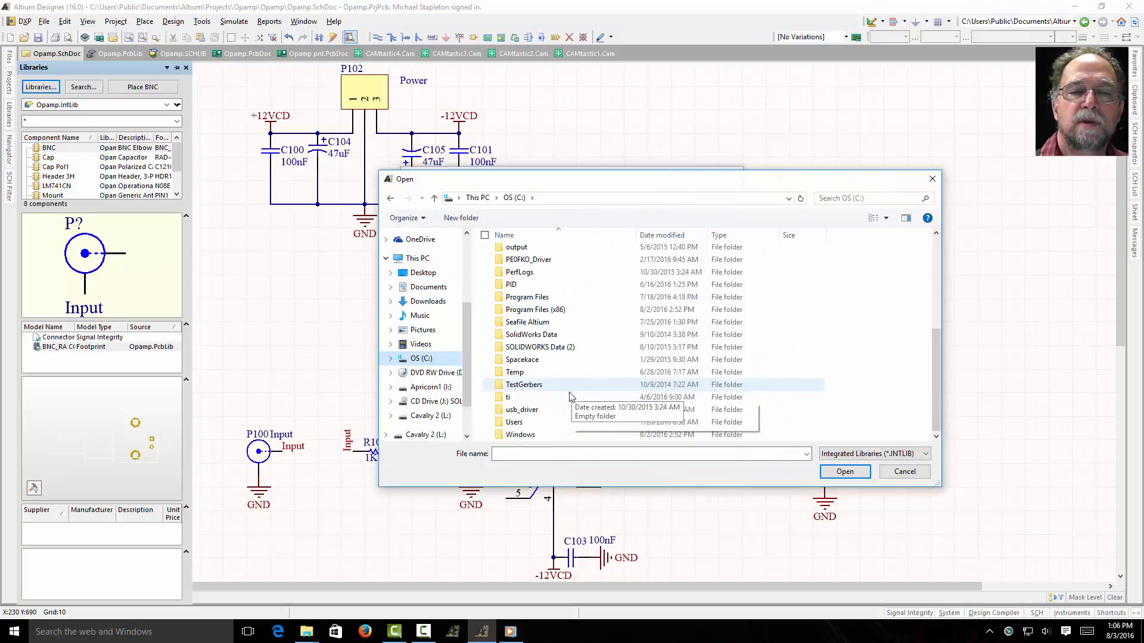
{"action": "left_click", "coordinate": [519, 423]}
{"action": "double_click", "coordinate": [520, 423]}
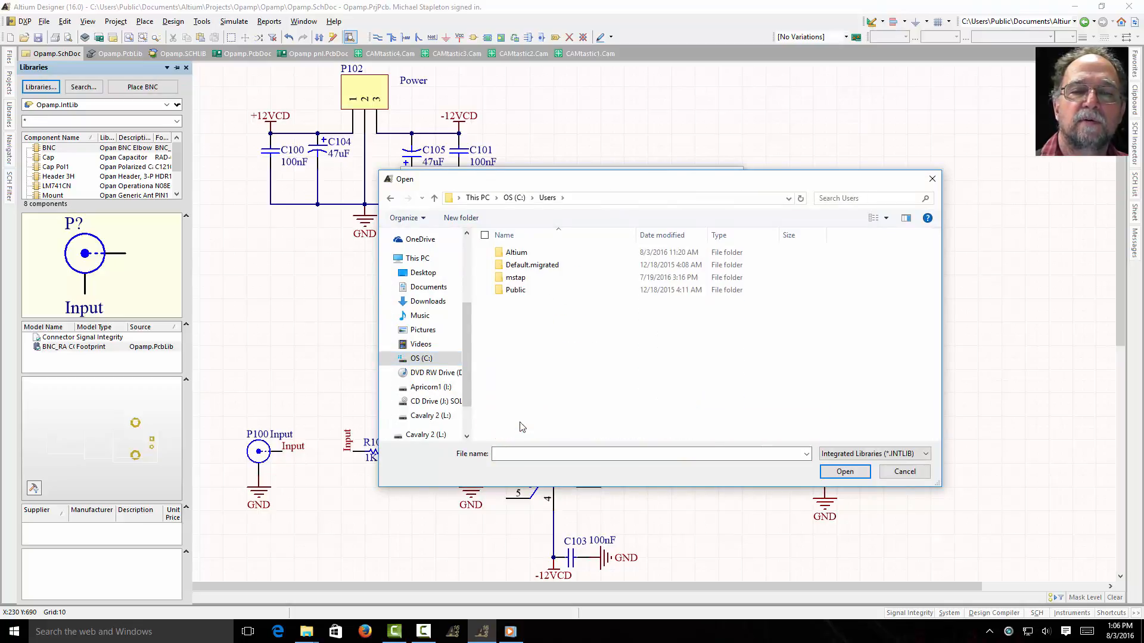
{"action": "double_click", "coordinate": [522, 293]}
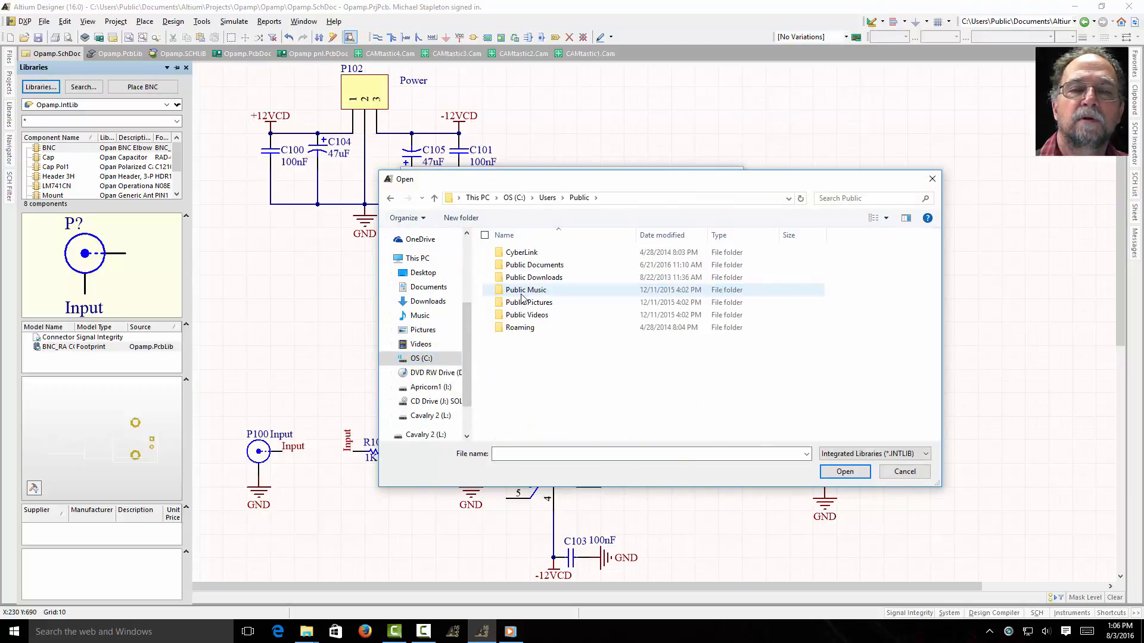
{"action": "double_click", "coordinate": [535, 265]}
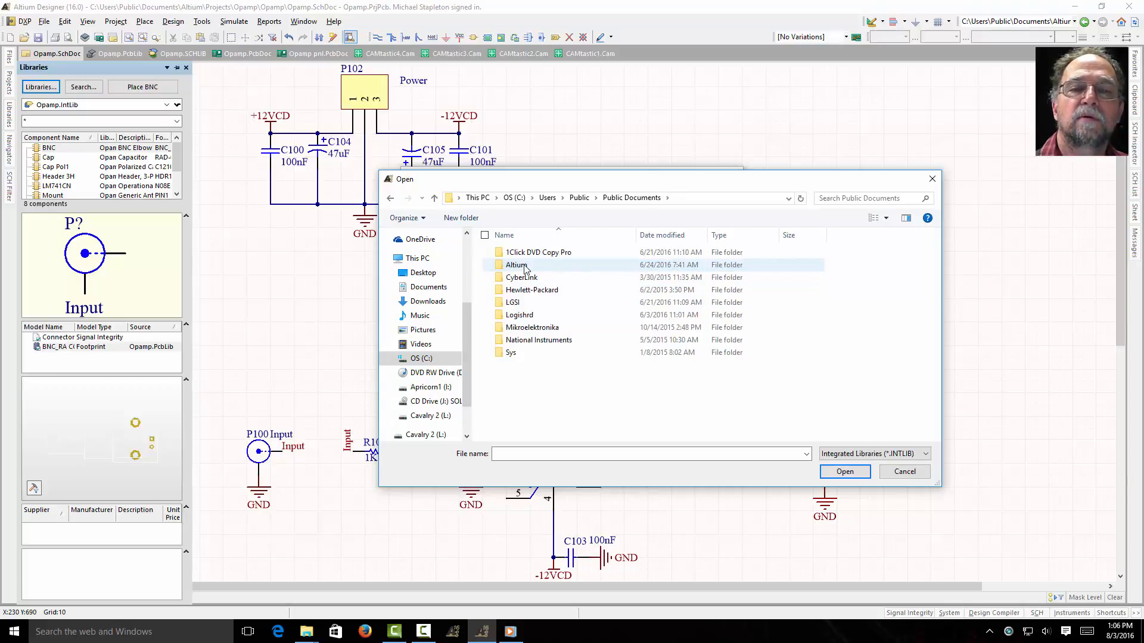
{"action": "double_click", "coordinate": [526, 267]}
{"action": "double_click", "coordinate": [518, 340]}
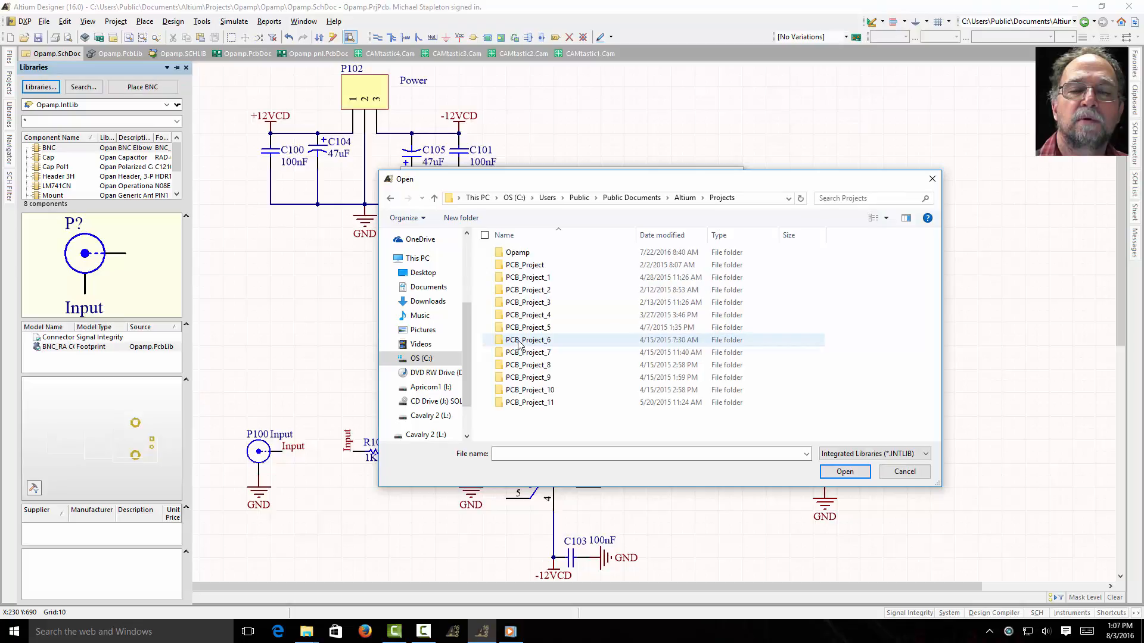
Step: Install Opamp.IntLib from the nested Opamp project folder and close the list of available libraries
{"action": "double_click", "coordinate": [515, 254]}
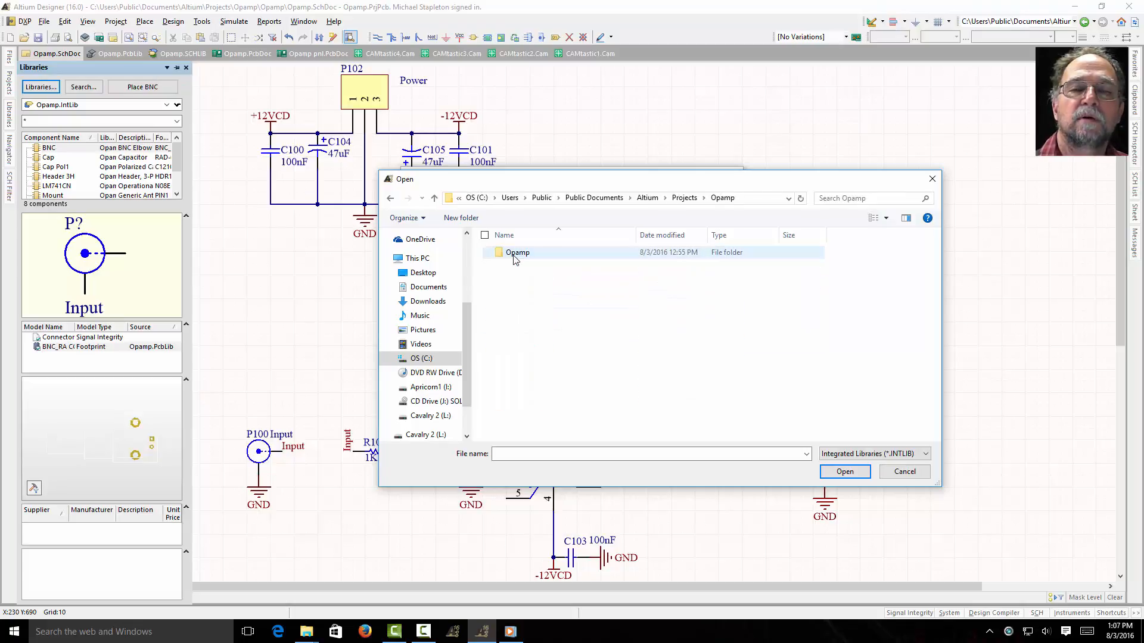
{"action": "double_click", "coordinate": [516, 253]}
{"action": "left_click", "coordinate": [527, 302]}
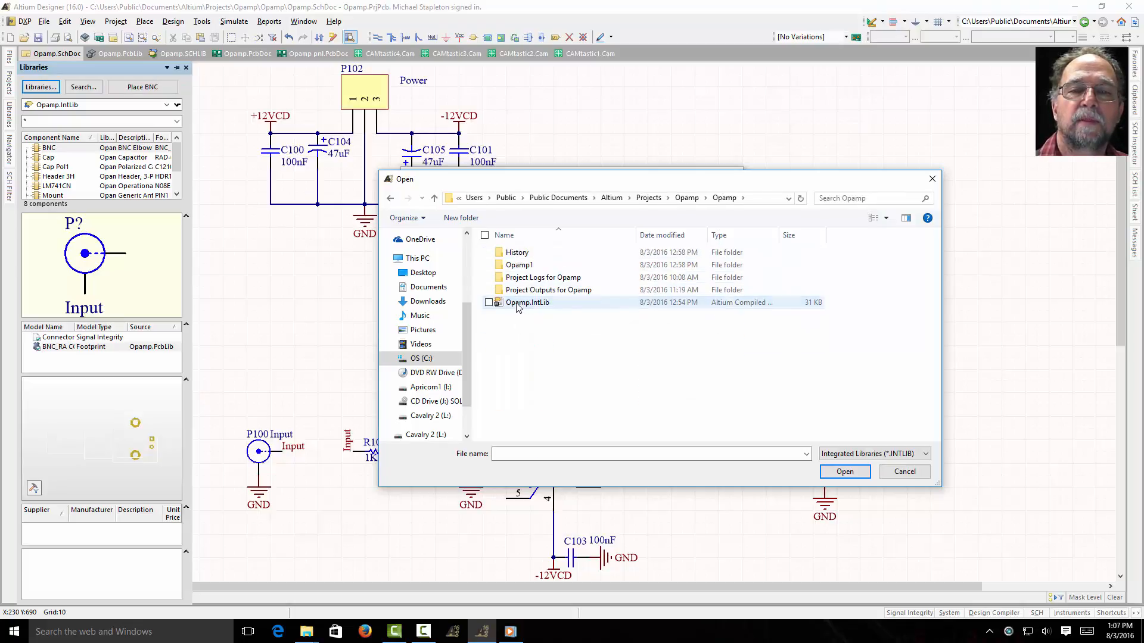
{"action": "left_click", "coordinate": [843, 471]}
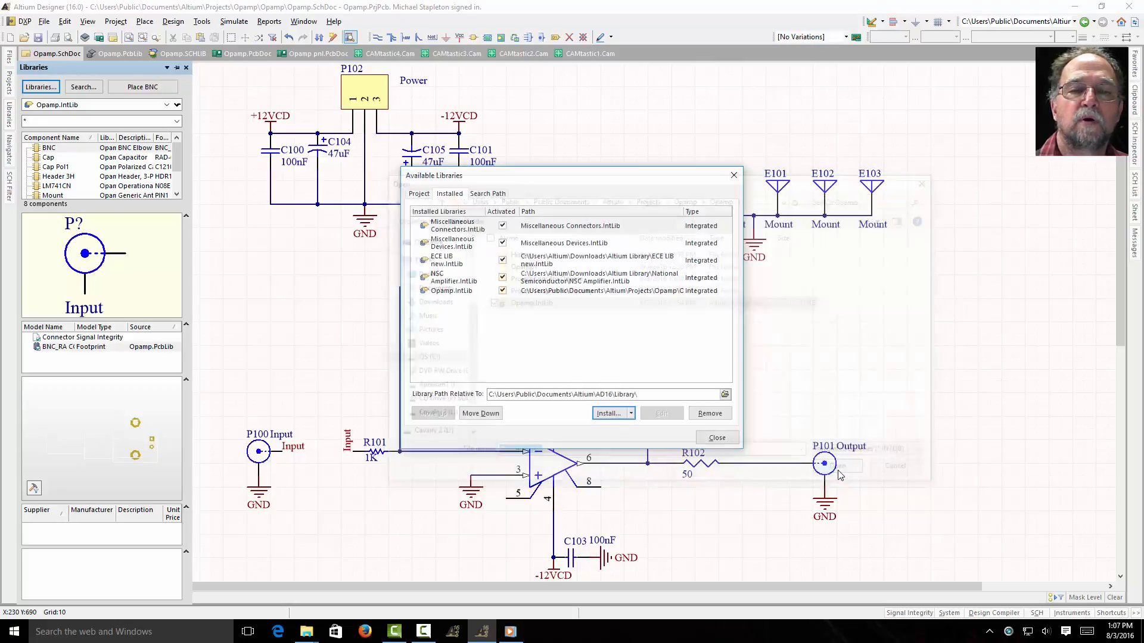
{"action": "left_click", "coordinate": [717, 438]}
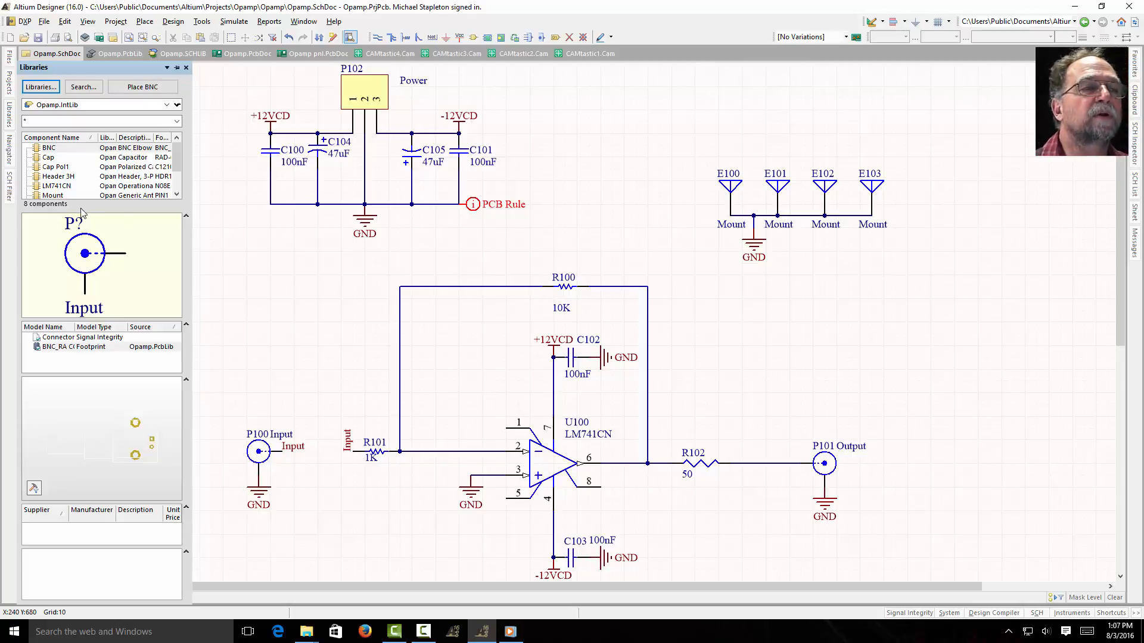
Step: Open the schematic library Opamp.SCHLIB and add a new component named My 18 Pin device
{"action": "left_click", "coordinate": [9, 87]}
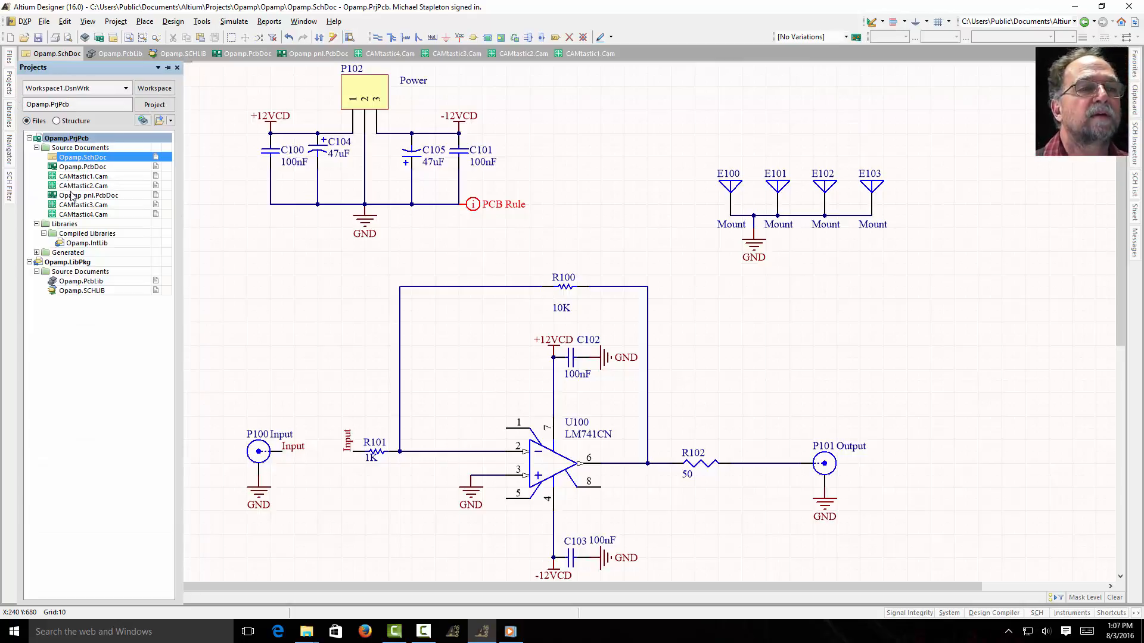
{"action": "double_click", "coordinate": [70, 293]}
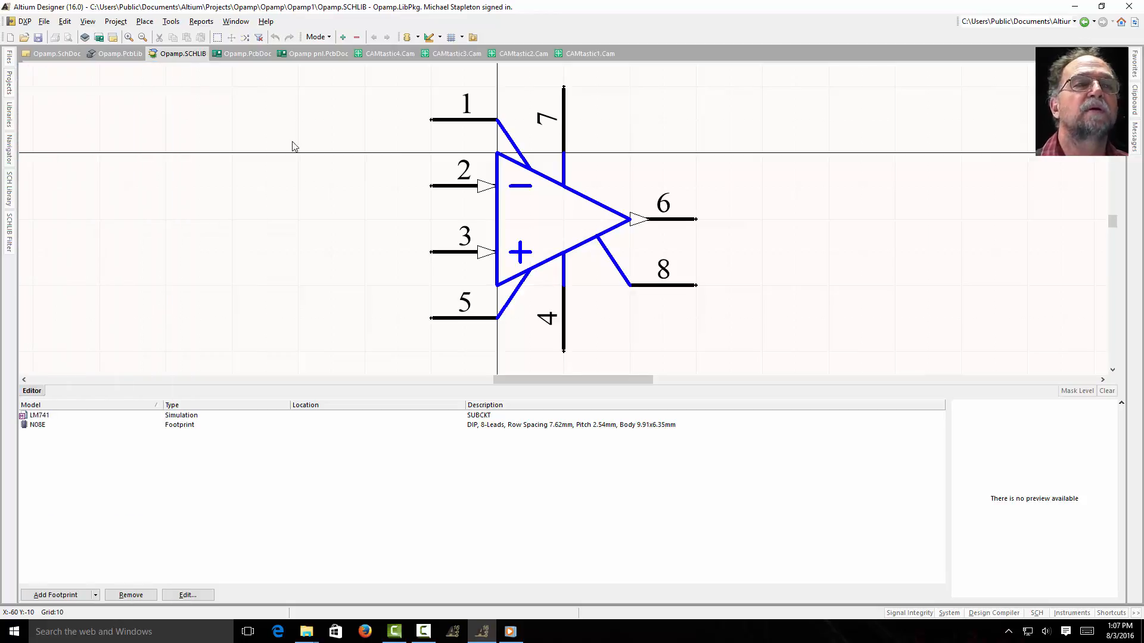
{"action": "left_click", "coordinate": [180, 23]}
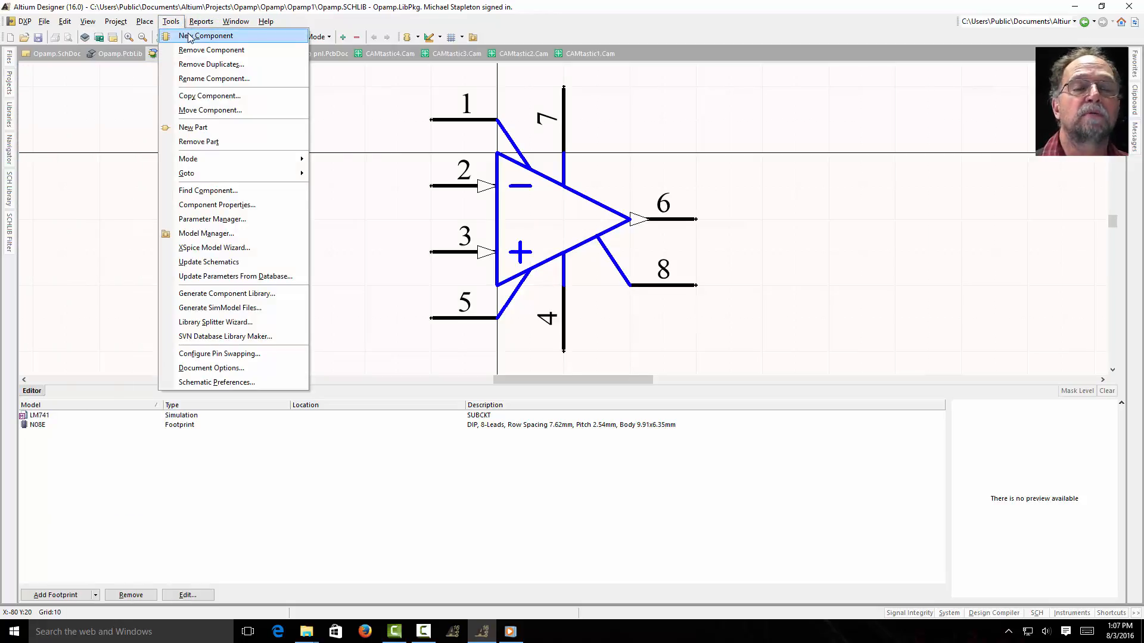
{"action": "left_click", "coordinate": [189, 37]}
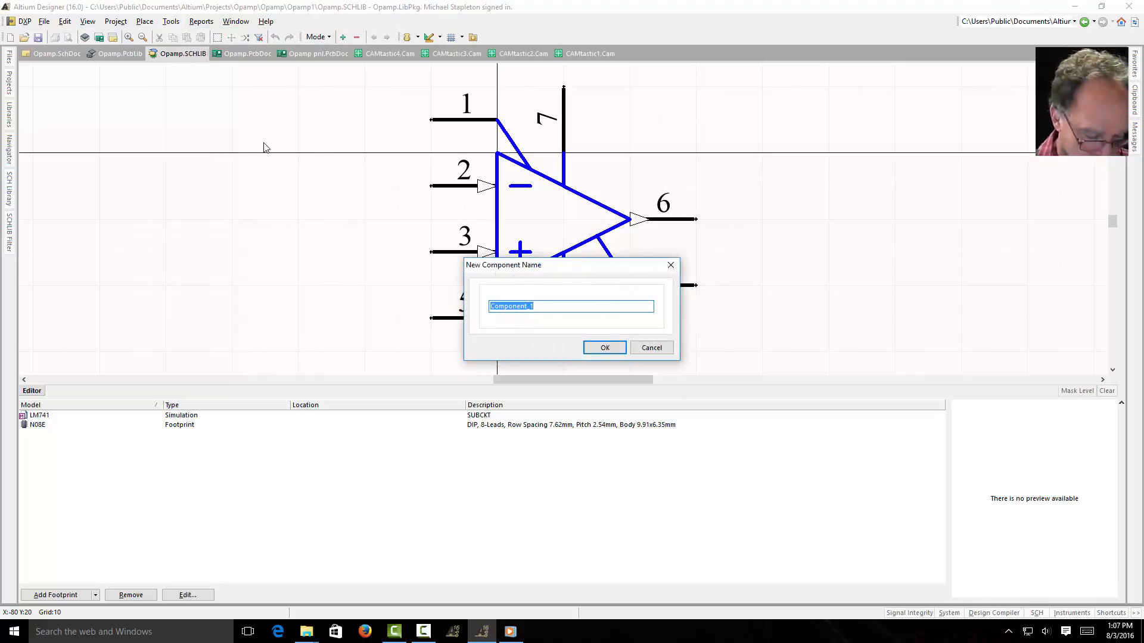
{"action": "type", "text": "My 18 Pin device"}
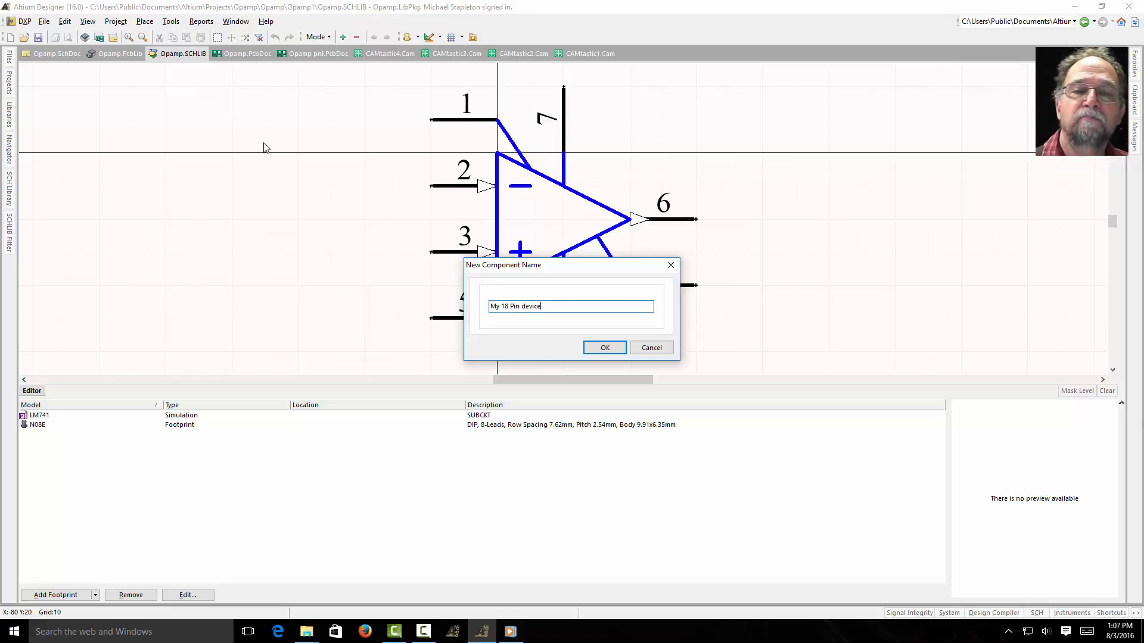
{"action": "left_click", "coordinate": [618, 349]}
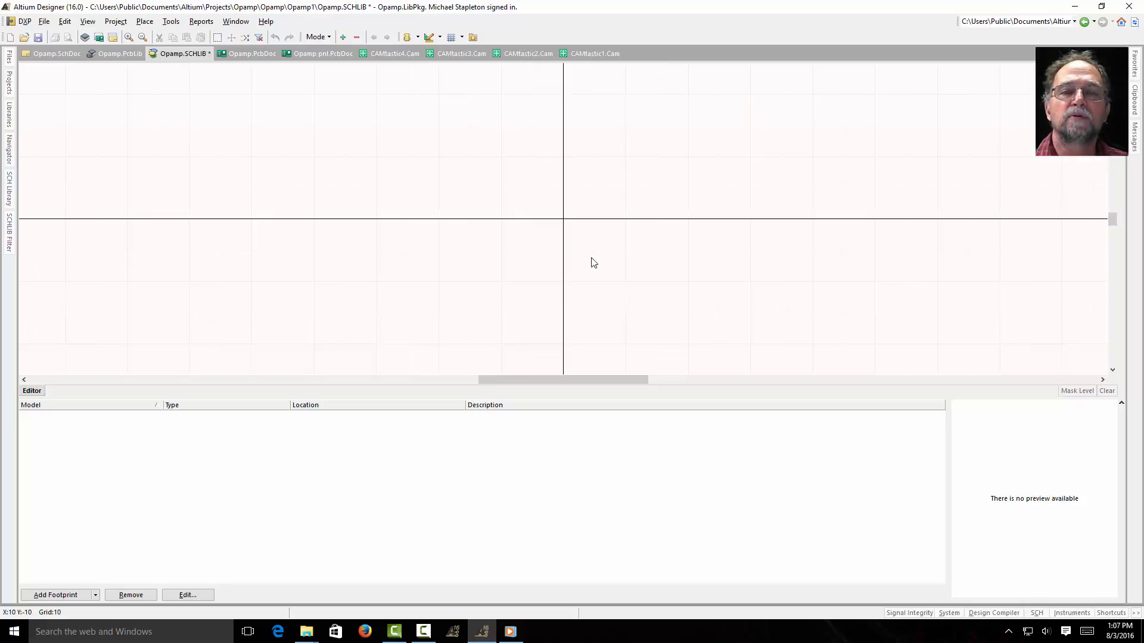
Step: Place a 60 by 60 unit rectangle centred on the origin as the component body and save the schematic library
{"action": "scroll", "coordinate": [593, 263], "scroll_direction": "down", "scroll_amount": 3, "text": "ctrl"}
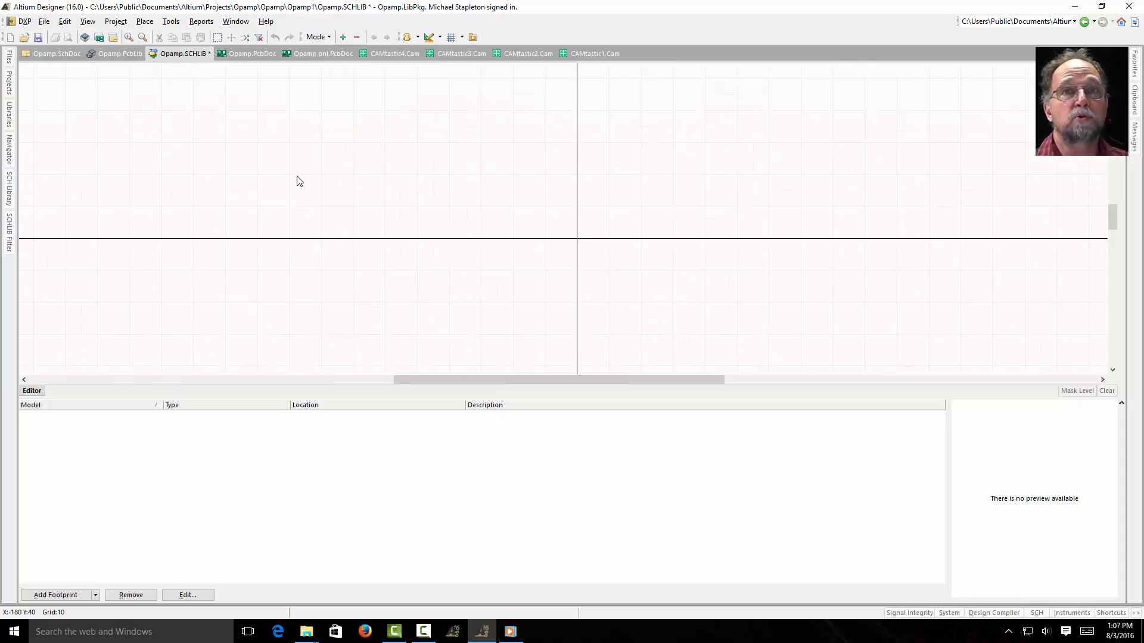
{"action": "left_click", "coordinate": [145, 23]}
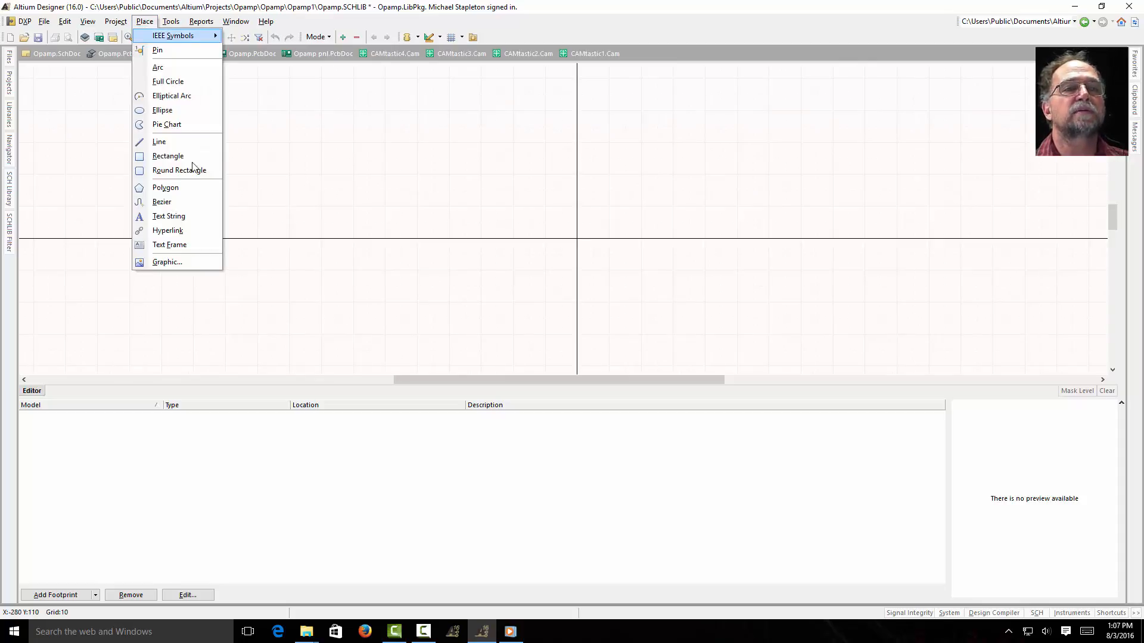
{"action": "left_click", "coordinate": [168, 156]}
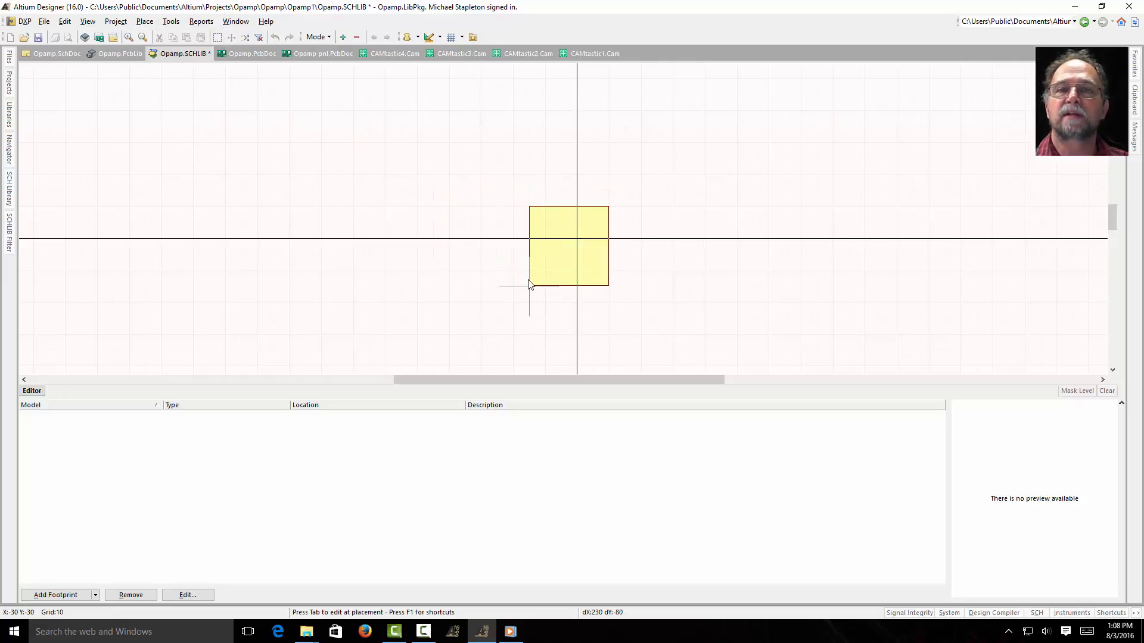
{"action": "key", "text": "End"}
{"action": "key", "text": "Home"}
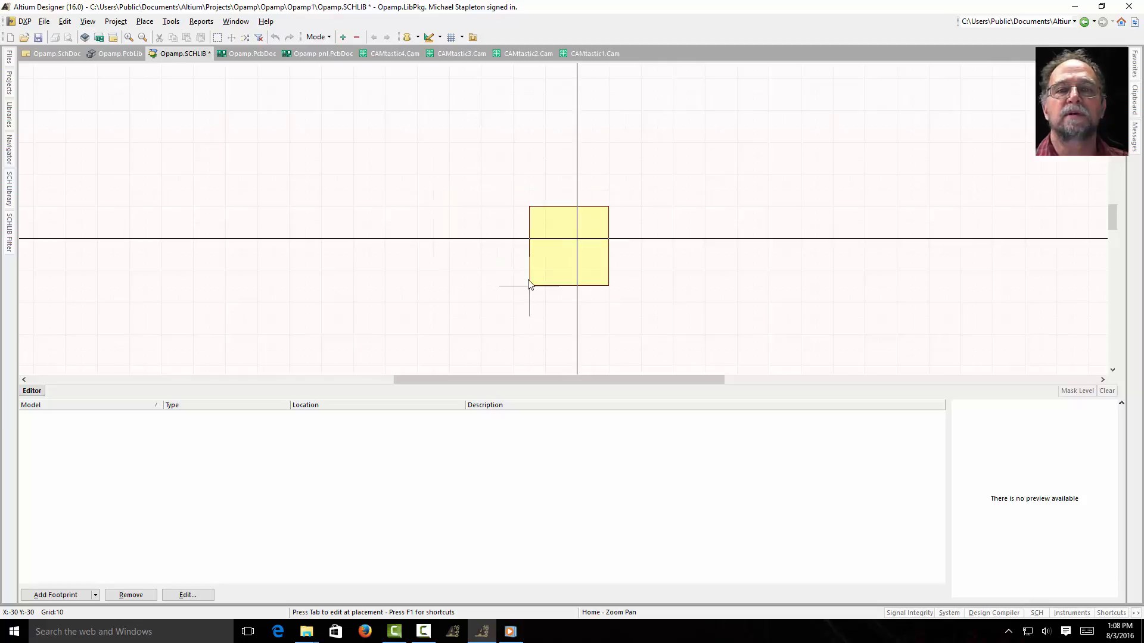
{"action": "left_click", "coordinate": [529, 285]}
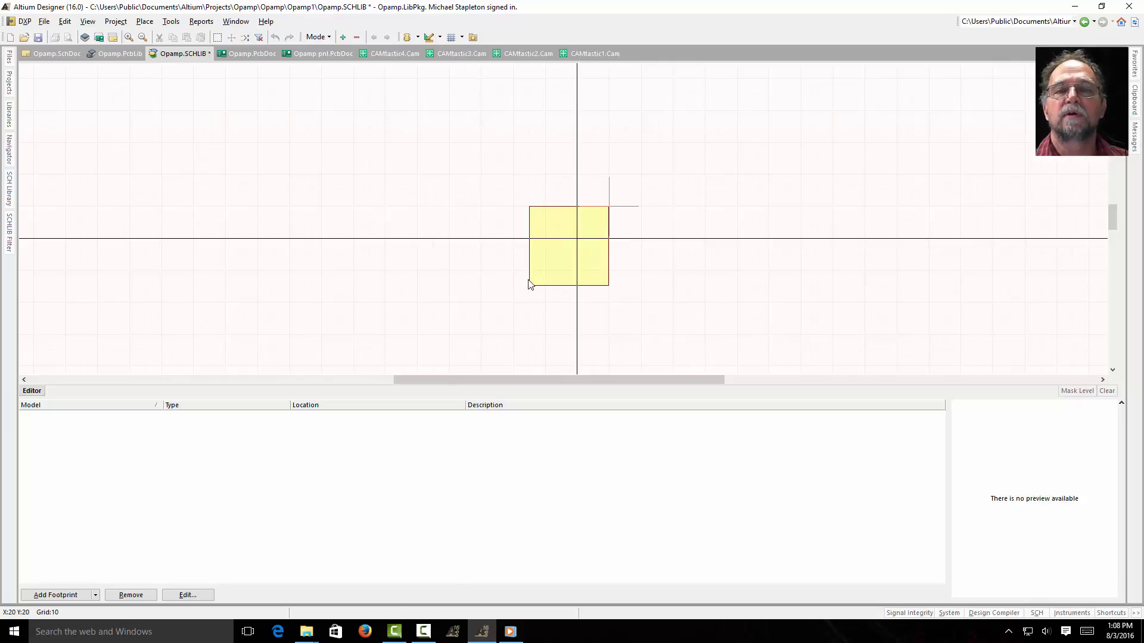
{"action": "left_click", "coordinate": [629, 190]}
{"action": "key", "text": "Escape"}
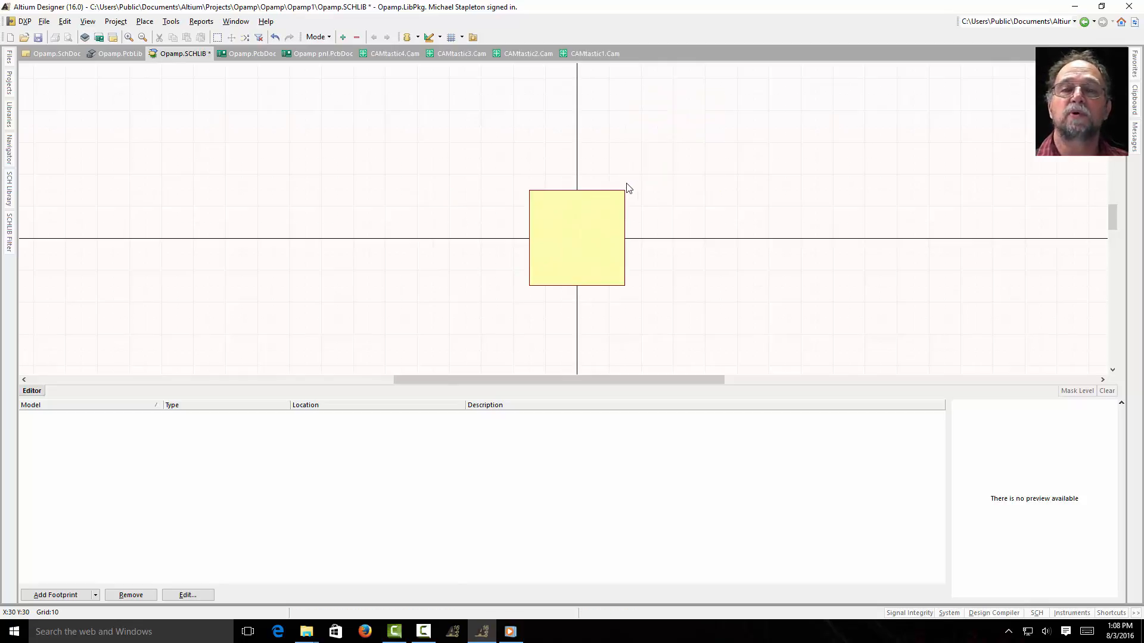
{"action": "left_click", "coordinate": [37, 38]}
Step: Place a pin named VCC with designator 1 on the body's left edge at Y 20, with its connection end facing outward
{"action": "left_click", "coordinate": [145, 22]}
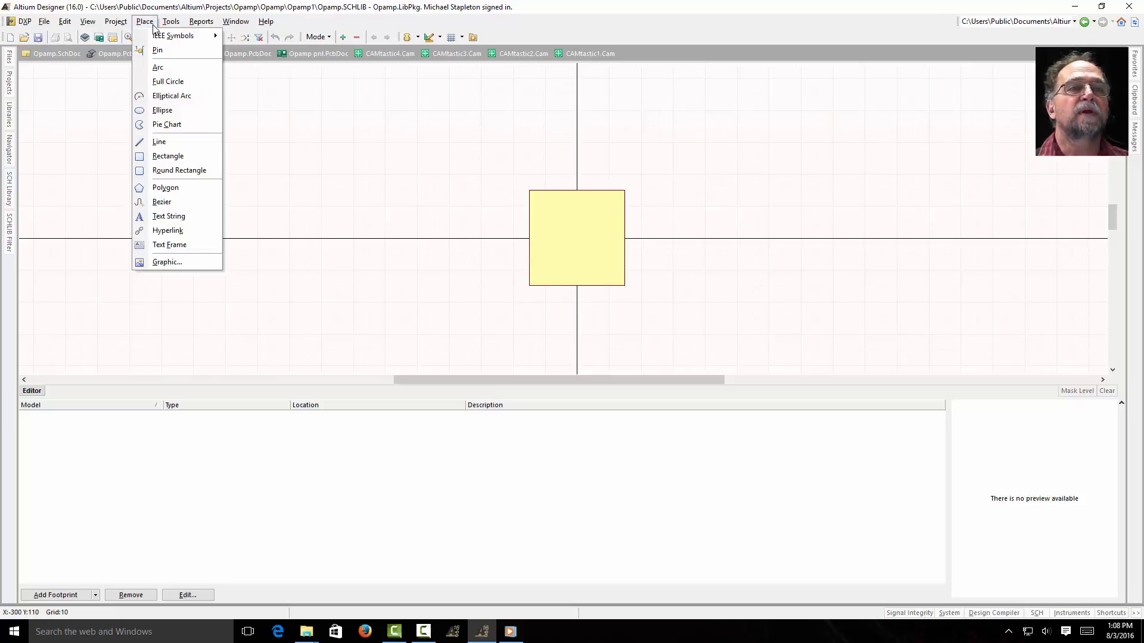
{"action": "left_click", "coordinate": [157, 50]}
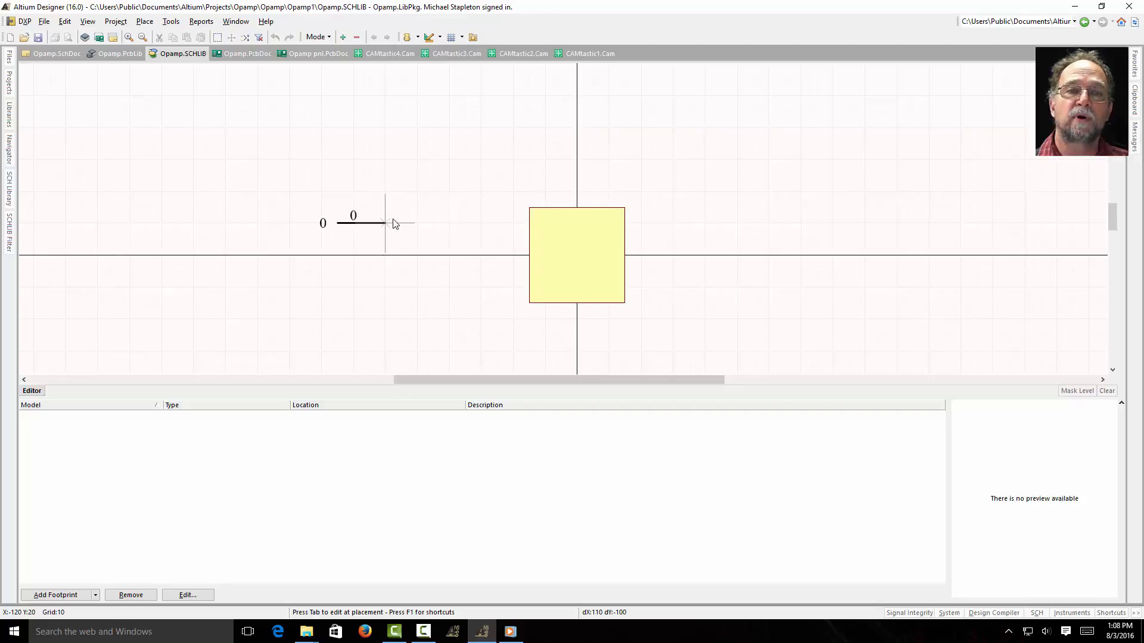
{"action": "key", "text": "Tab"}
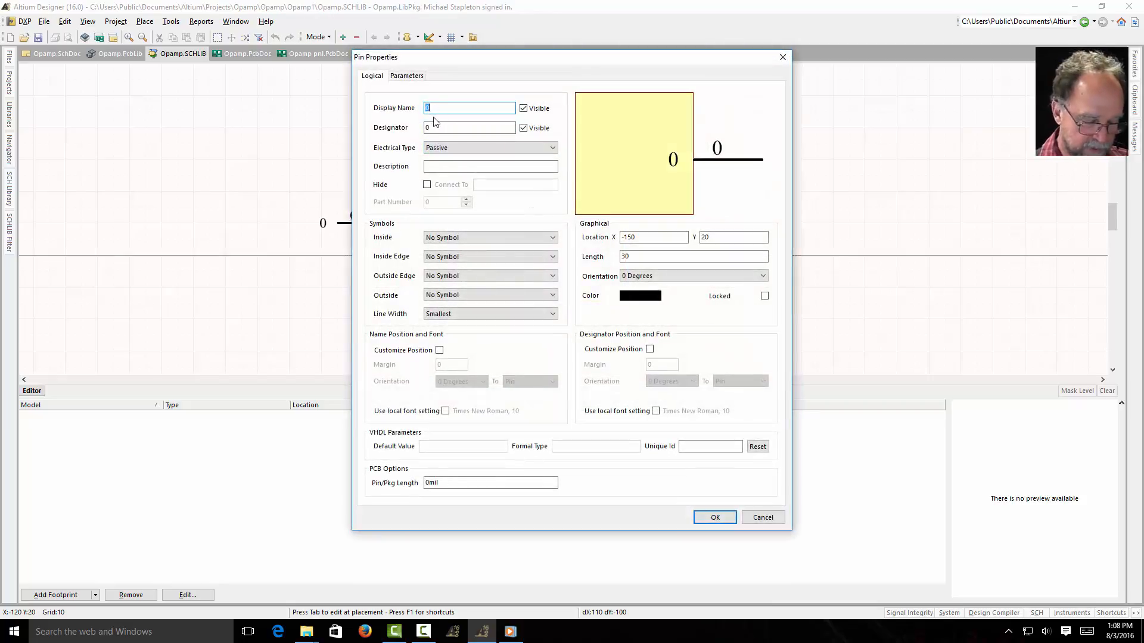
{"action": "type", "text": "VCC"}
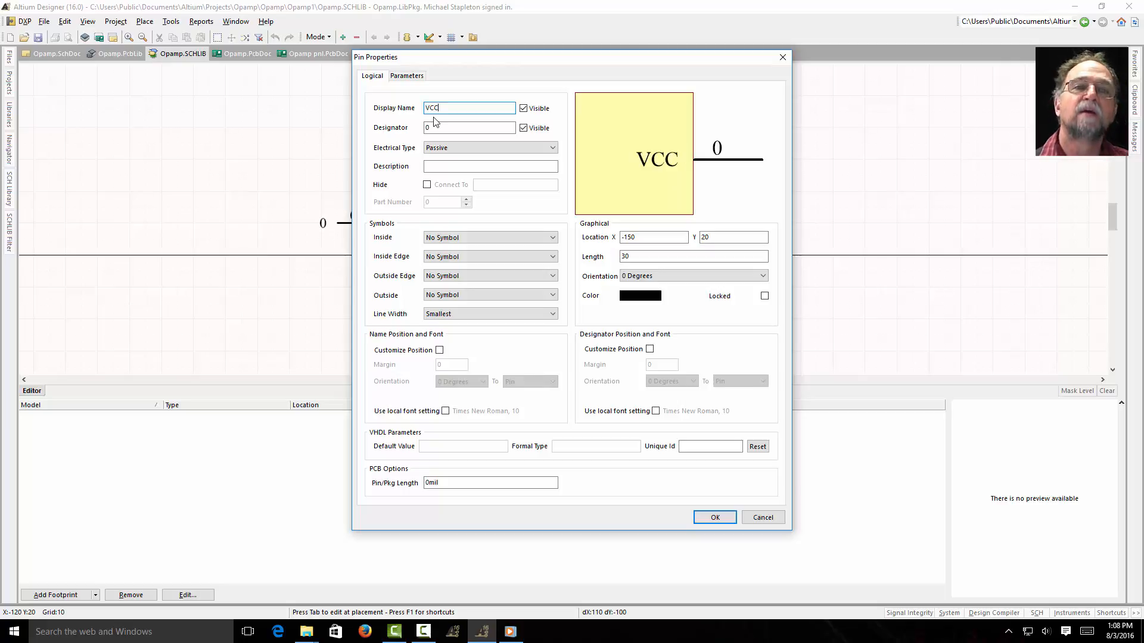
{"action": "key", "text": "Tab"}
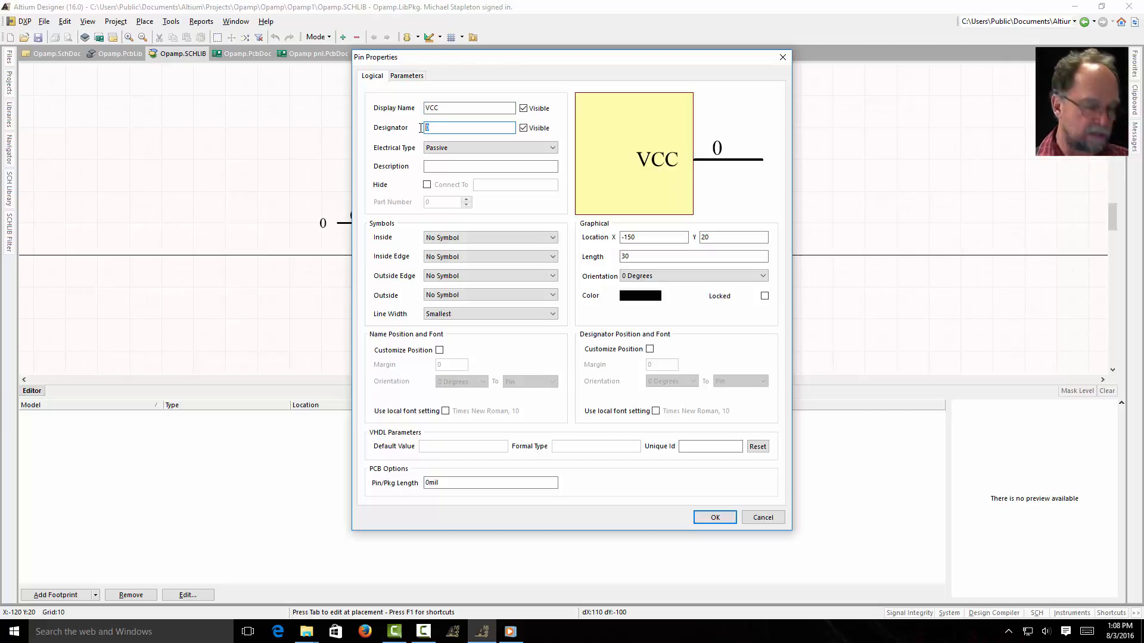
{"action": "type", "text": "1"}
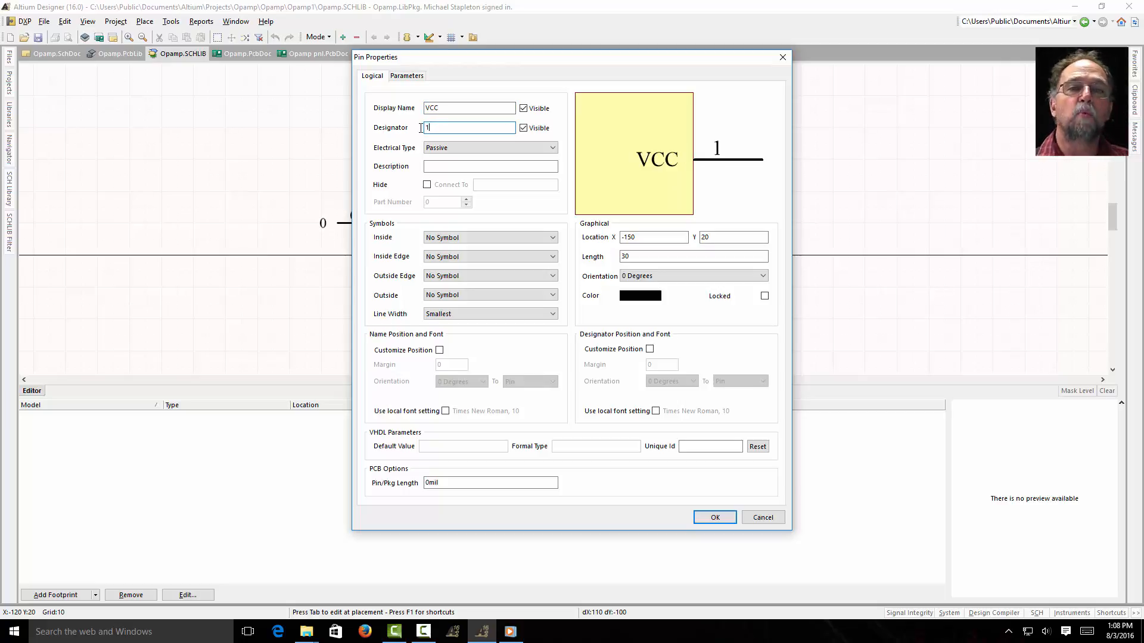
{"action": "left_click", "coordinate": [715, 517]}
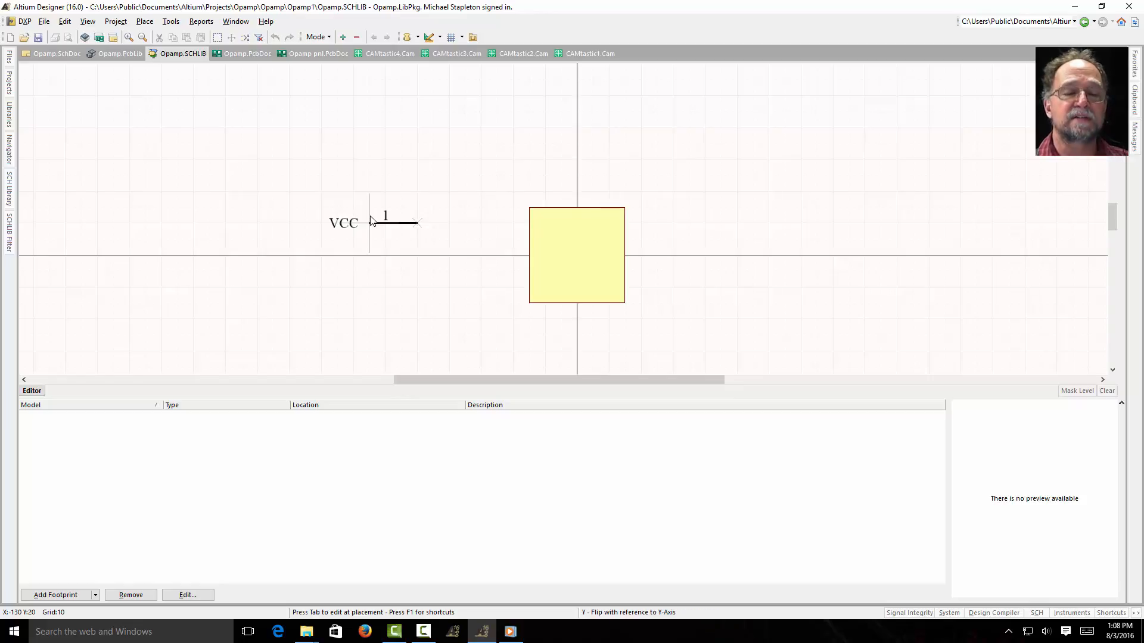
{"action": "key", "text": "space"}
{"action": "key", "text": "space"}
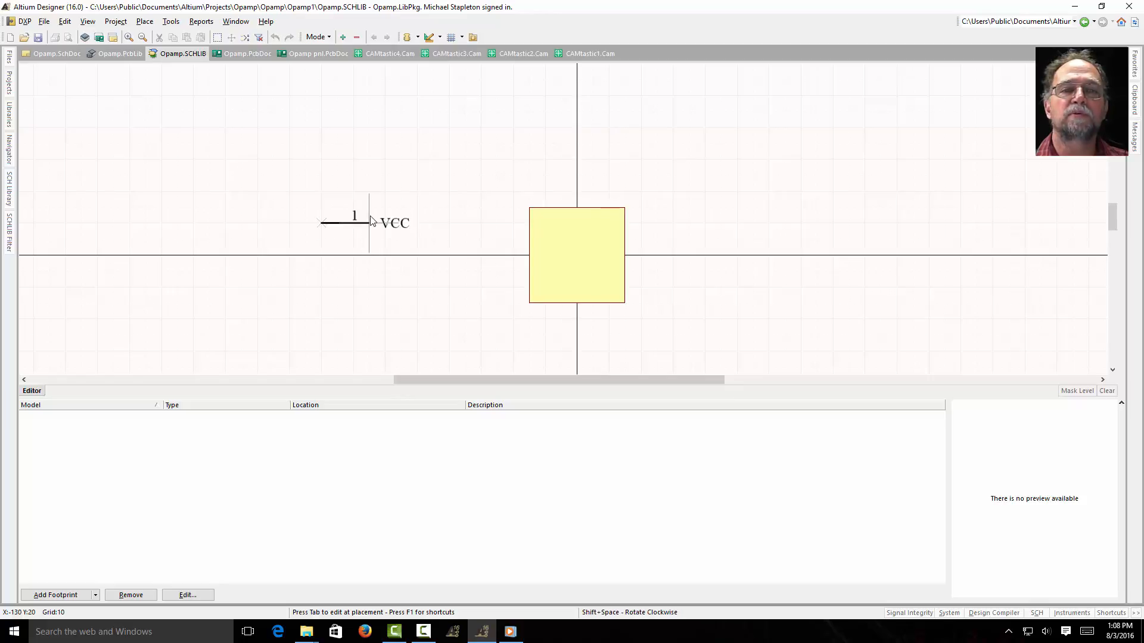
{"action": "left_click", "coordinate": [526, 227]}
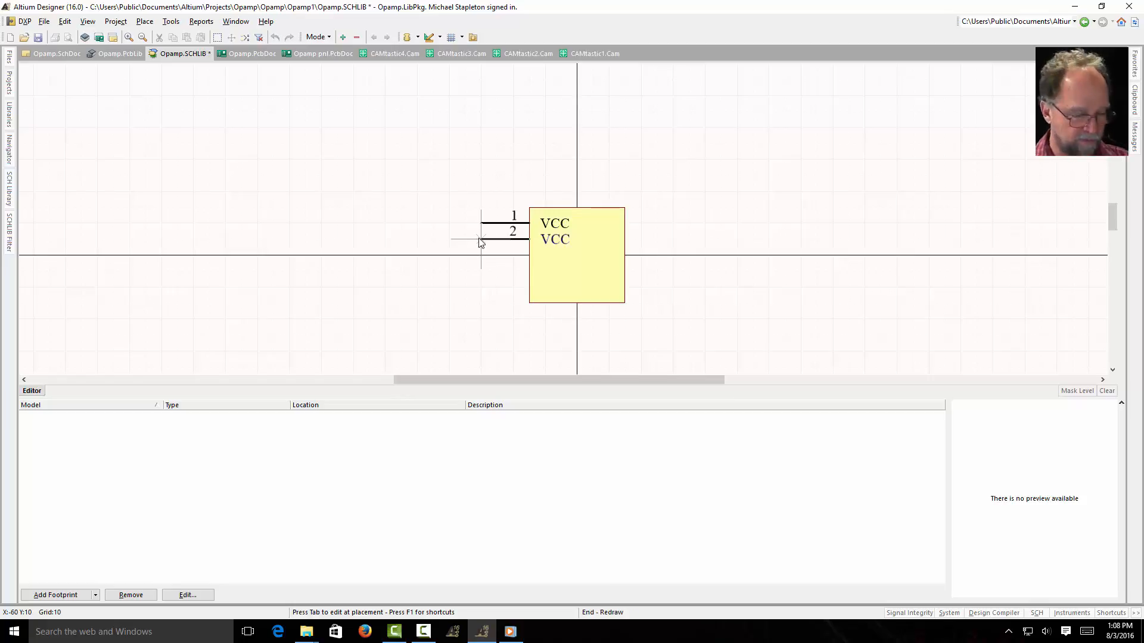
Step: Place pin 2 with the display name GND directly below the VCC pin on the body's left edge
{"action": "key", "text": "Tab"}
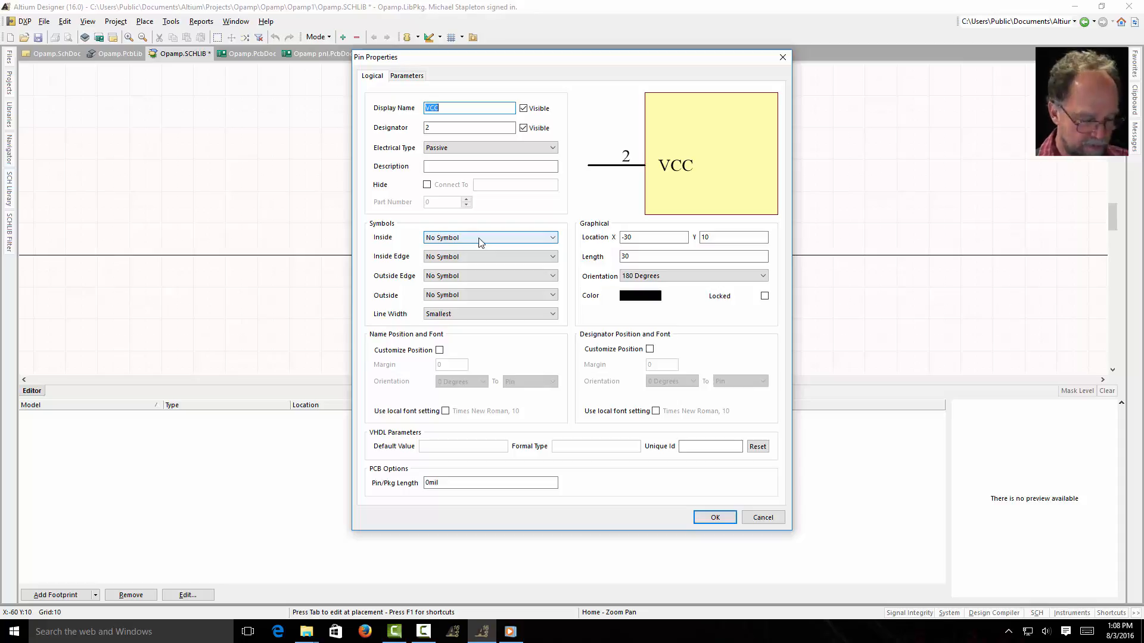
{"action": "type", "text": "GND"}
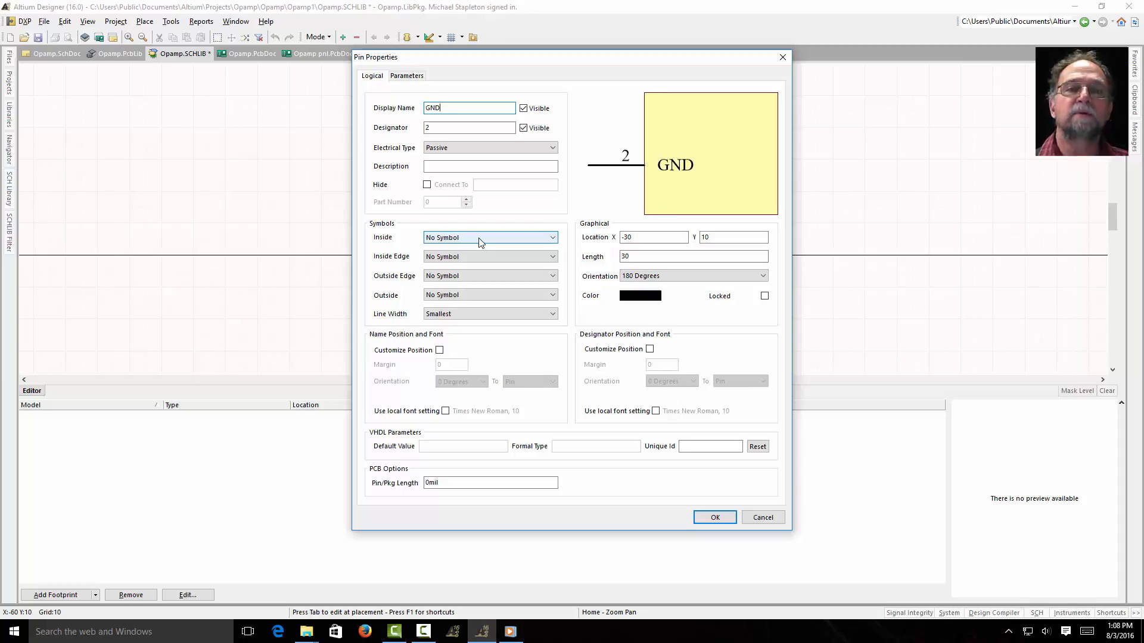
{"action": "key", "text": "Return"}
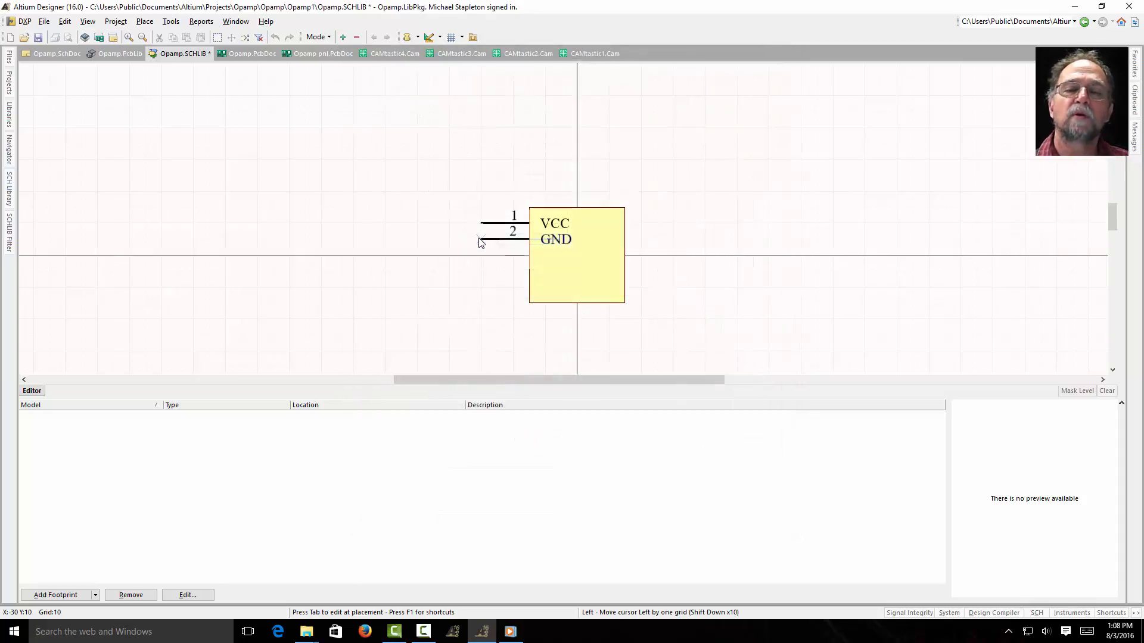
{"action": "left_click", "coordinate": [480, 240]}
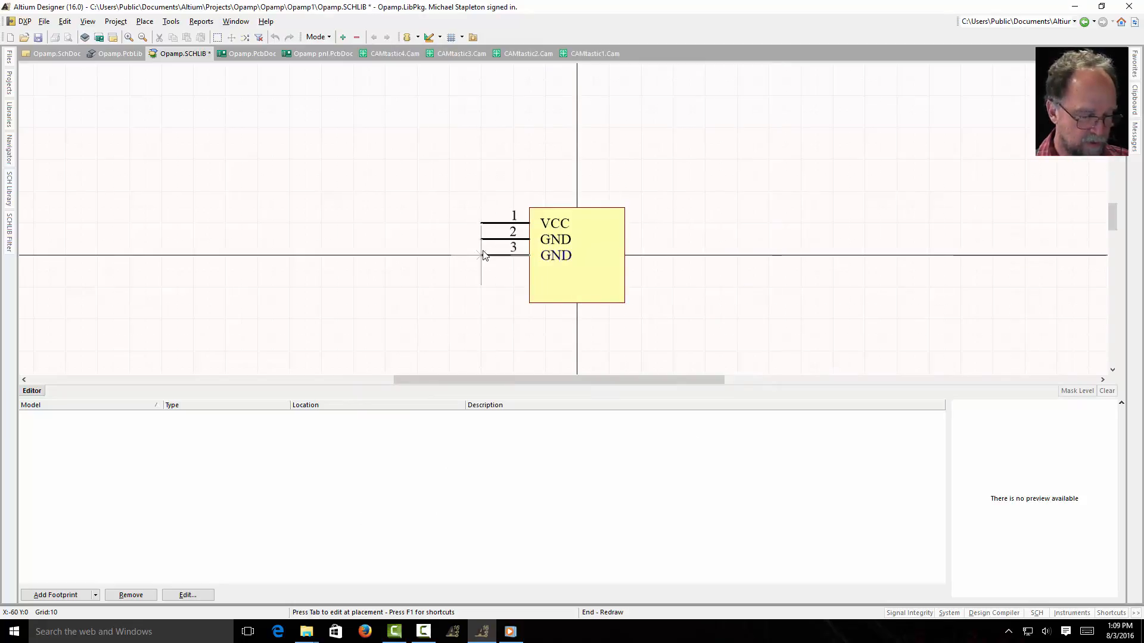
Step: Place pin 3 with the display name Input directly below the GND pin on the body's left edge, at Y 0
{"action": "key", "text": "Tab"}
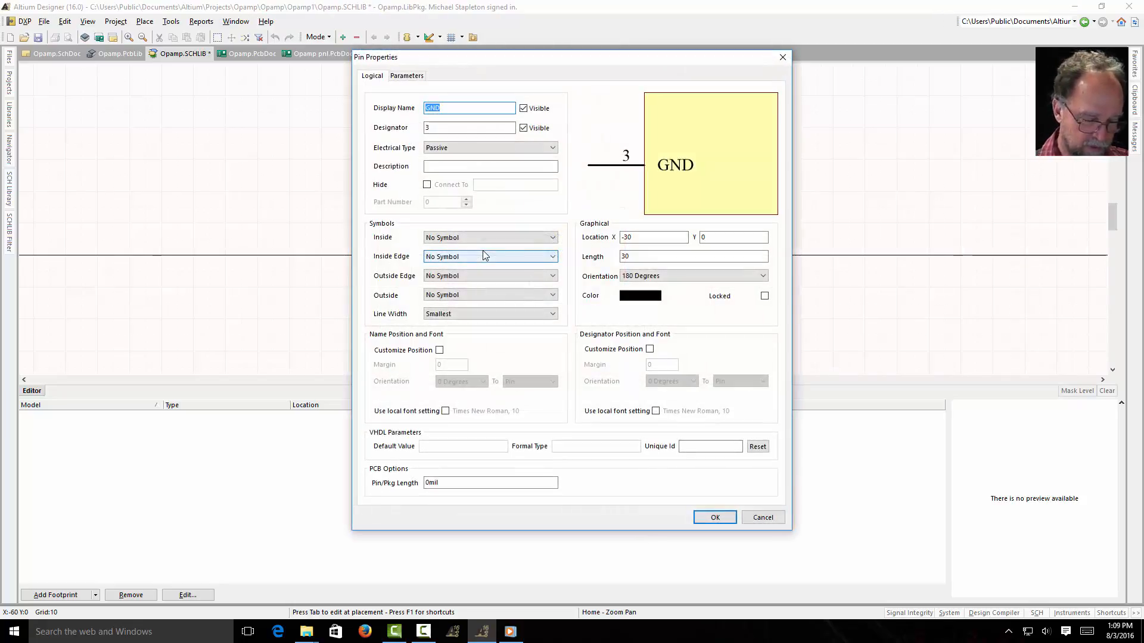
{"action": "type", "text": "Input"}
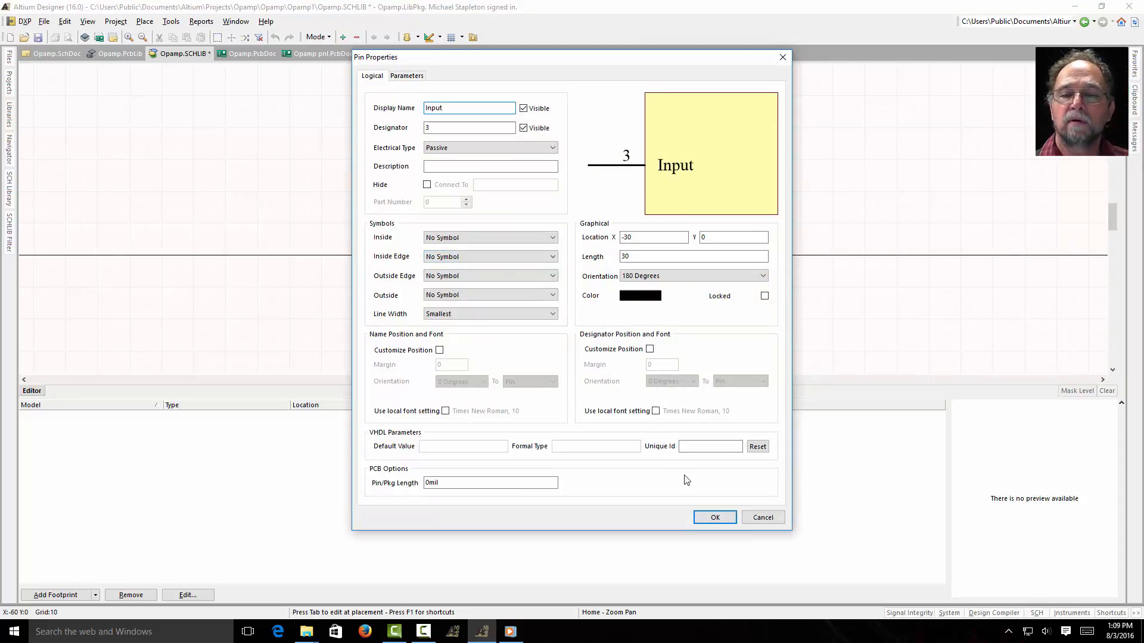
{"action": "left_click", "coordinate": [714, 516]}
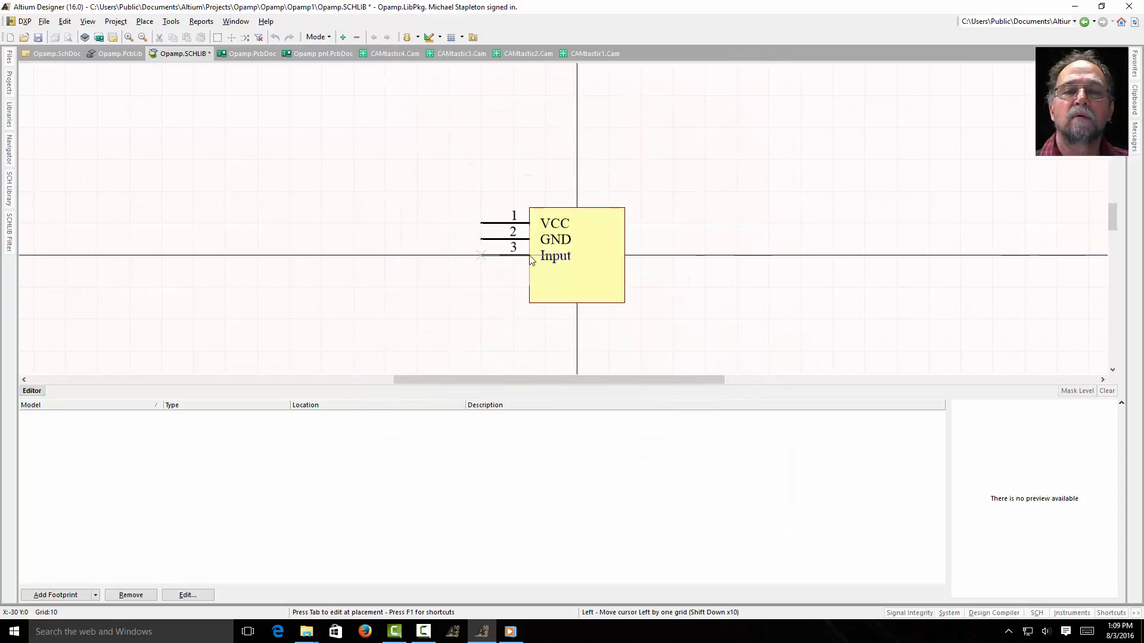
{"action": "left_click", "coordinate": [482, 271]}
Step: Place pin 4 with the display name Output directly below the Input pin on the body's left edge, at Y -10
{"action": "key", "text": "Tab"}
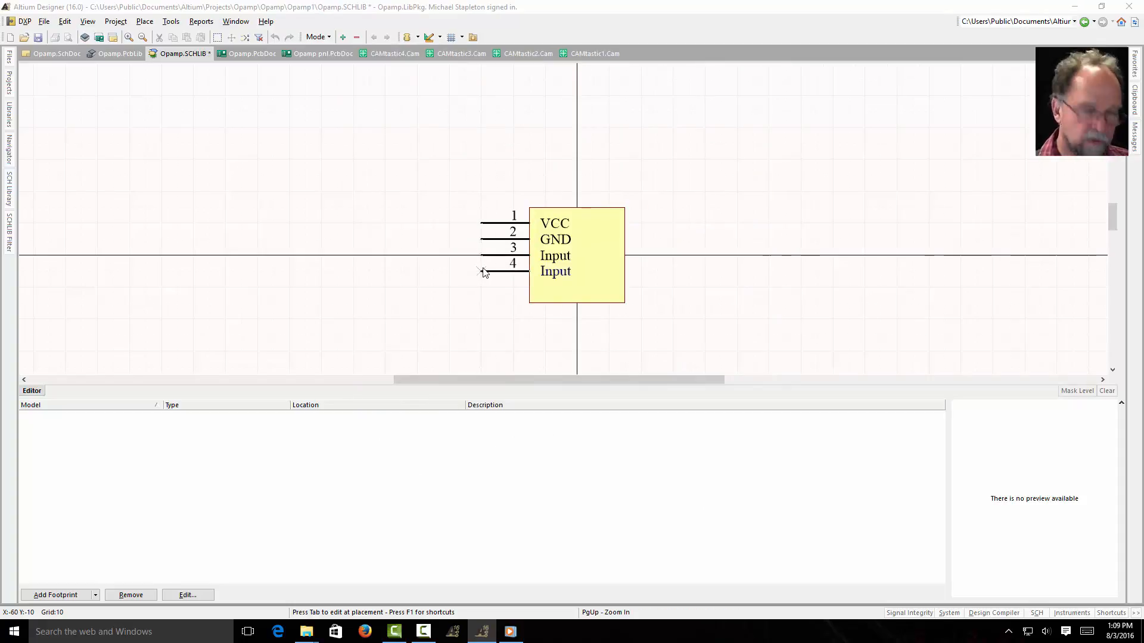
{"action": "type", "text": "Ou"}
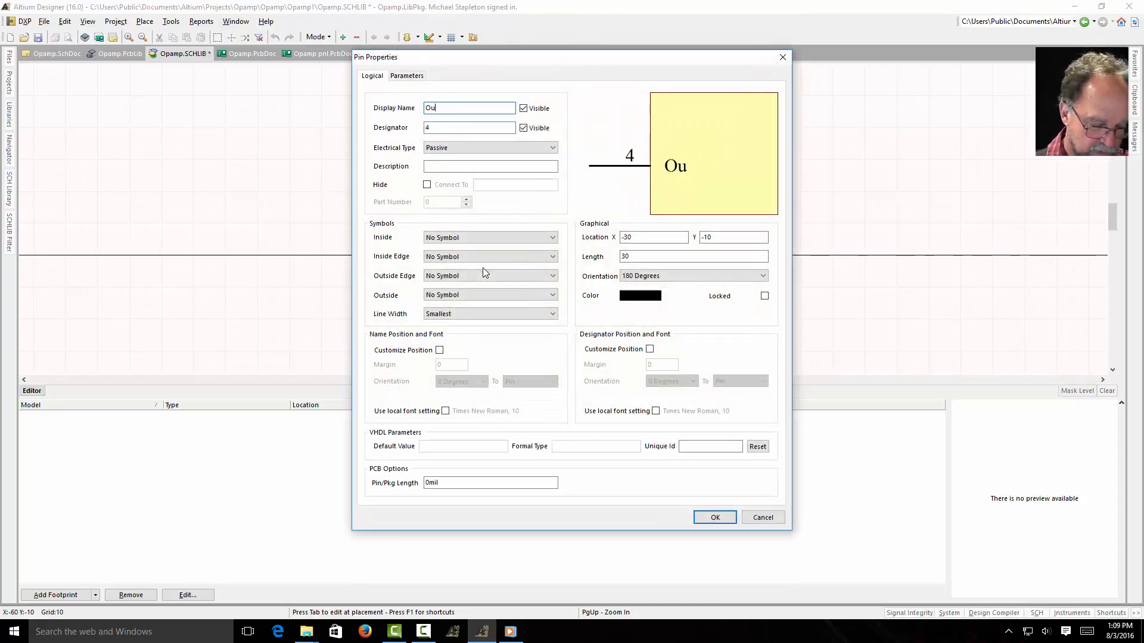
{"action": "type", "text": "tput"}
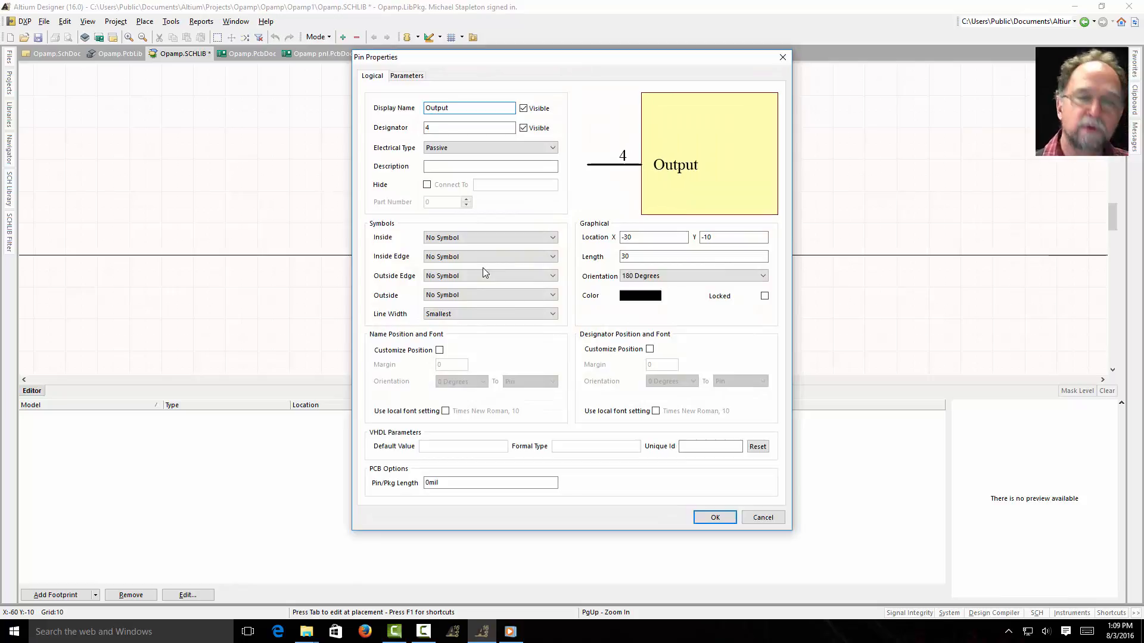
{"action": "key", "text": "Return"}
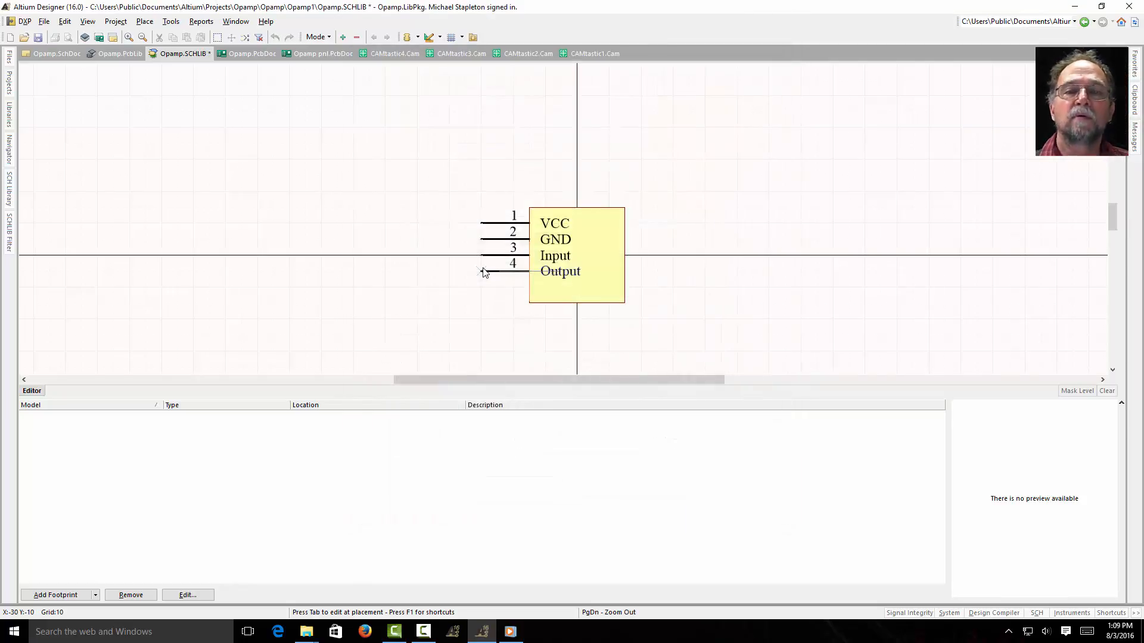
{"action": "left_click", "coordinate": [483, 272]}
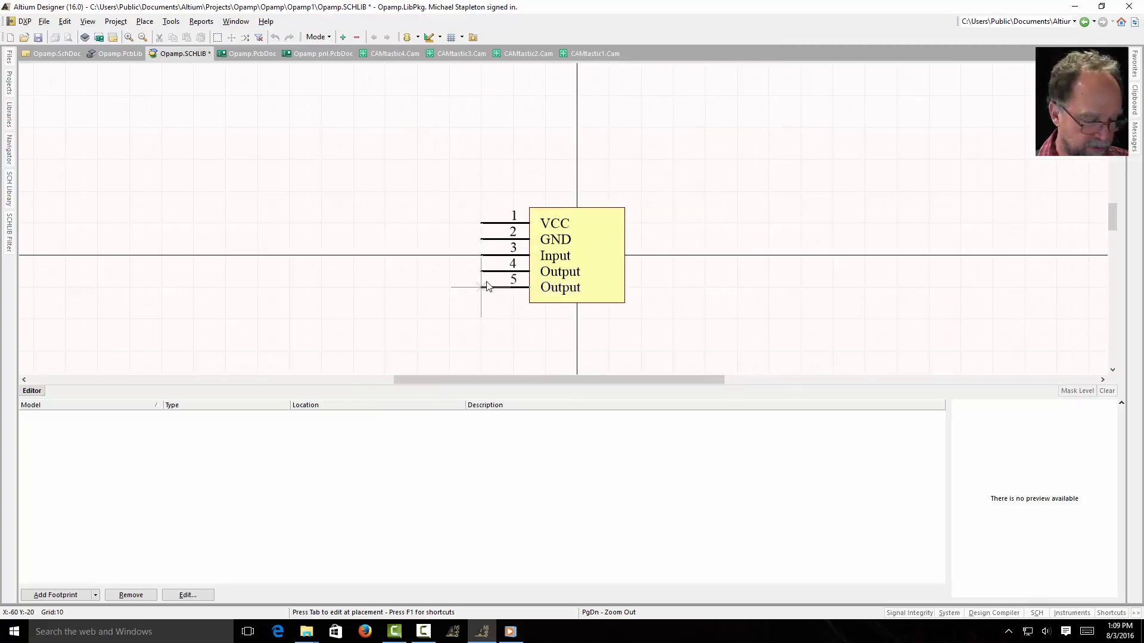
Step: Place pins 5 to 9, all named NC, at 10-unit spacing down the component's left side, starting directly below the Output pin
{"action": "key", "text": "Tab"}
{"action": "type", "text": "NC"}
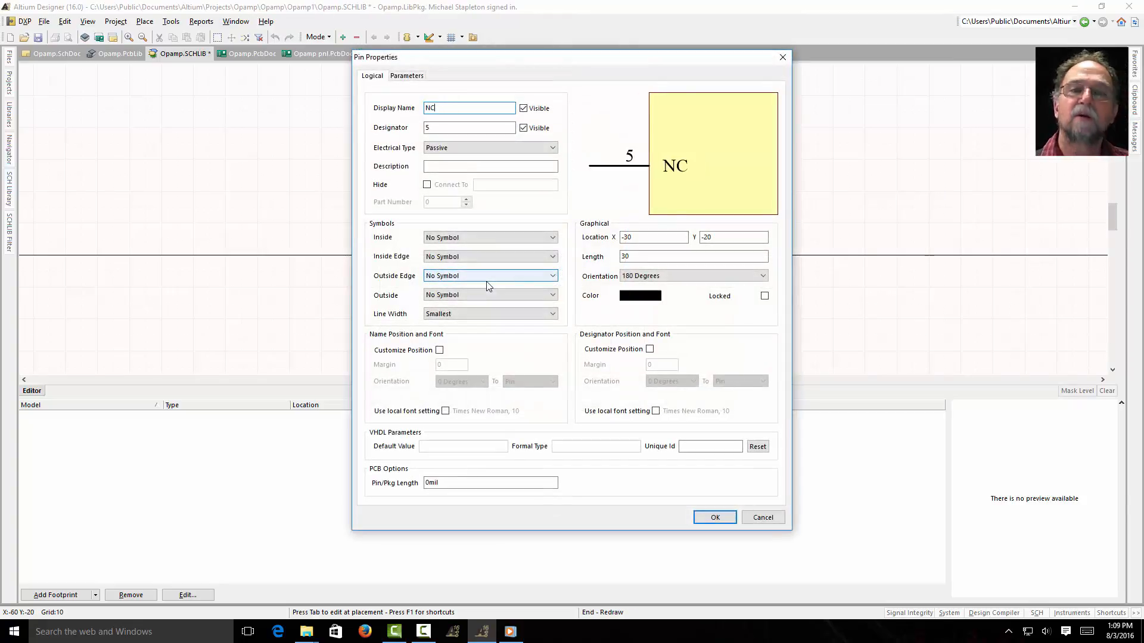
{"action": "left_click", "coordinate": [715, 517]}
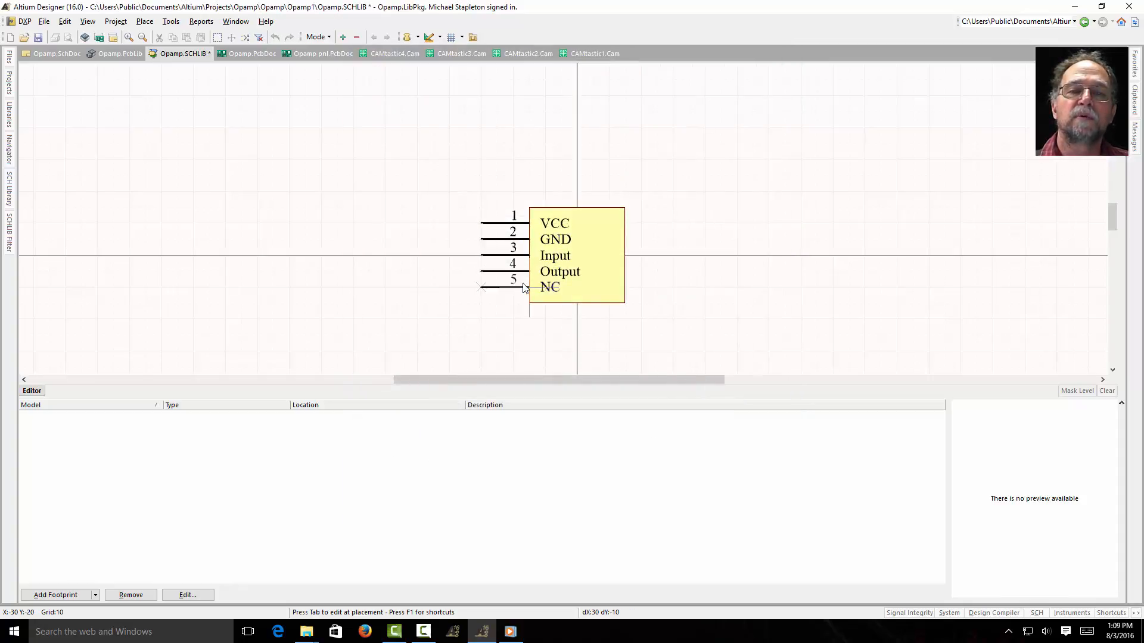
{"action": "left_click", "coordinate": [525, 289]}
{"action": "left_click", "coordinate": [484, 304]}
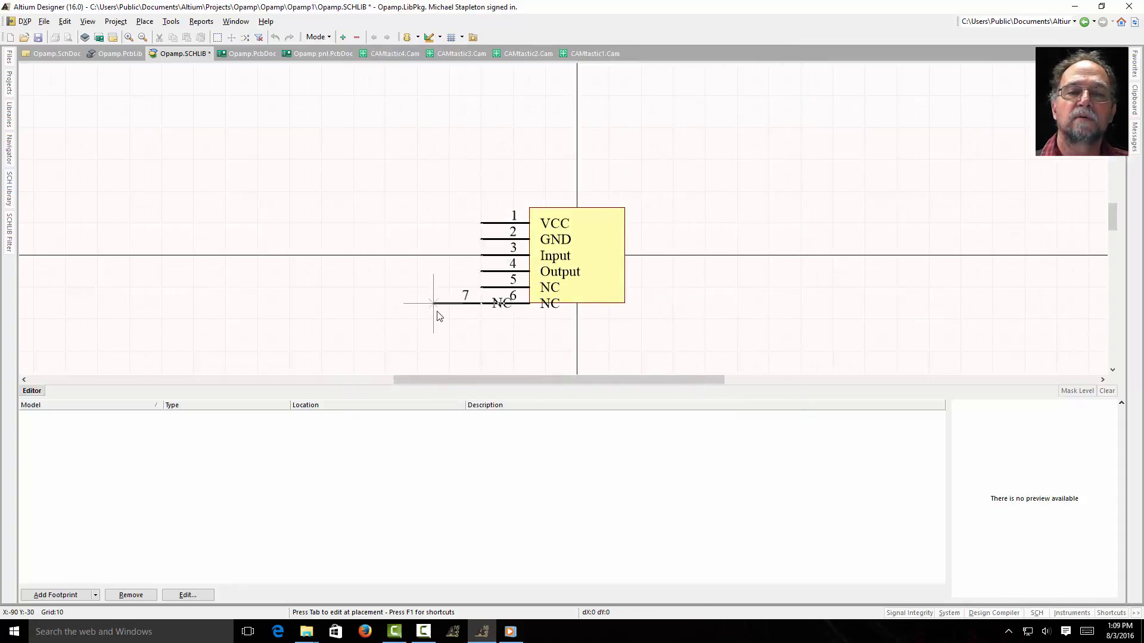
{"action": "left_click", "coordinate": [483, 320]}
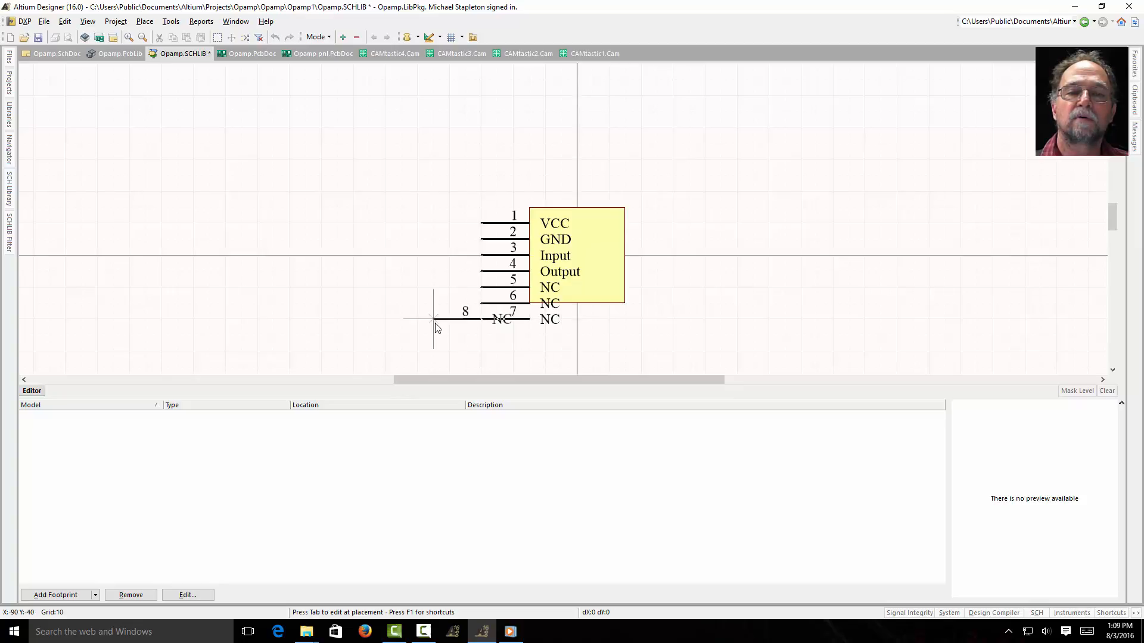
{"action": "left_click", "coordinate": [481, 335]}
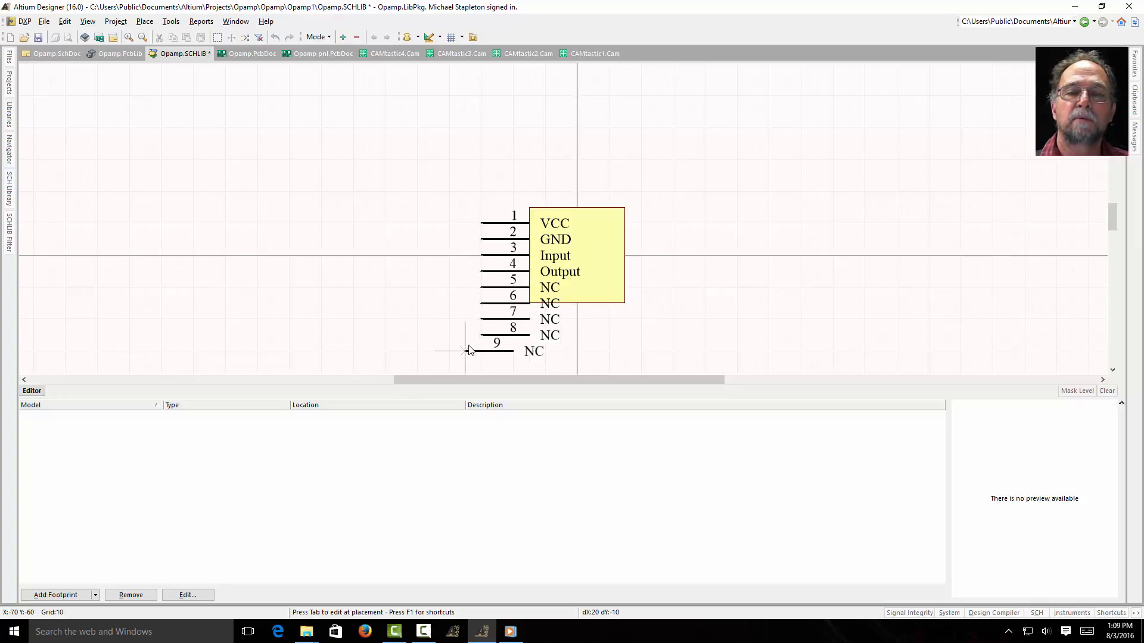
{"action": "left_click", "coordinate": [481, 351]}
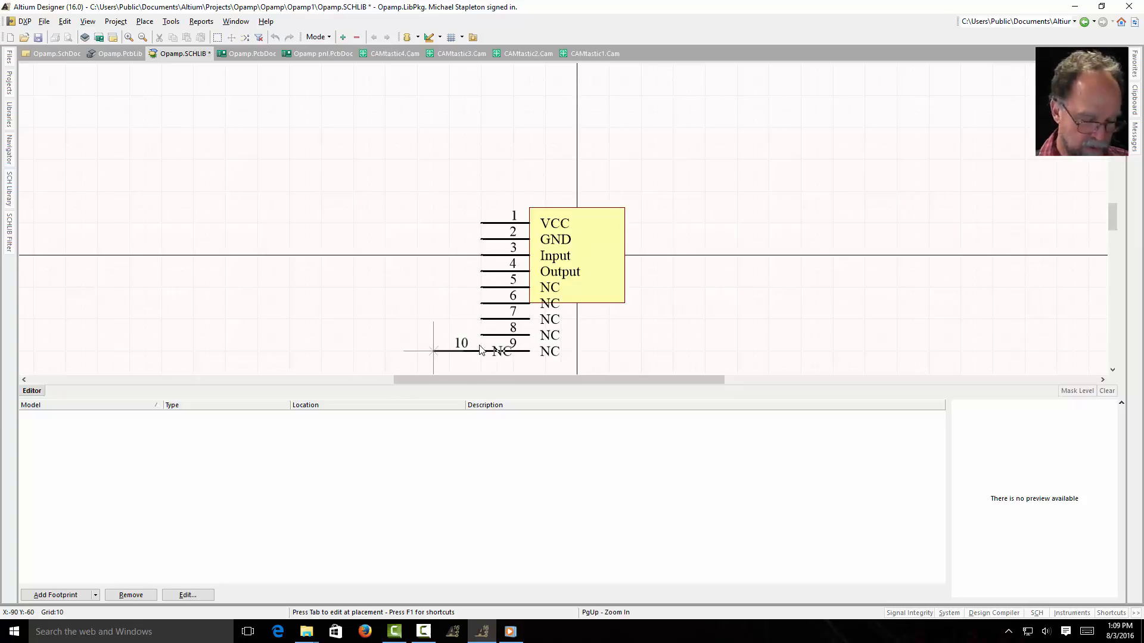
Step: Place NC pins 10 to 18 facing outward up the component's right side, with pin 10 opposite pin 9 and pin 18 opposite pin 1
{"action": "key", "text": "space"}
{"action": "key", "text": "space"}
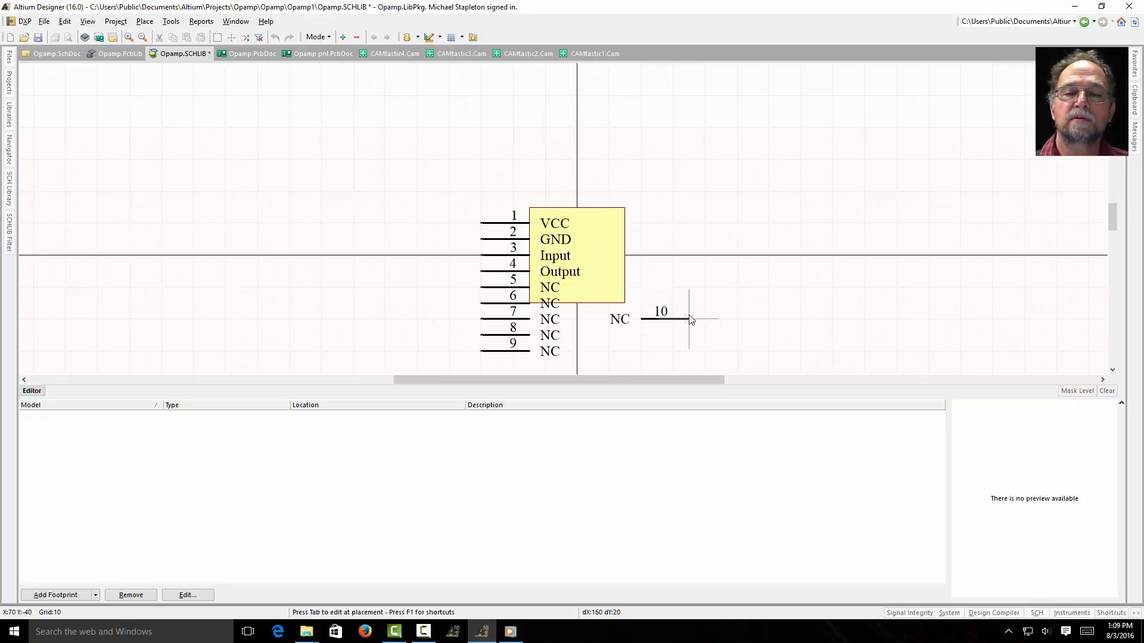
{"action": "left_click", "coordinate": [682, 353]}
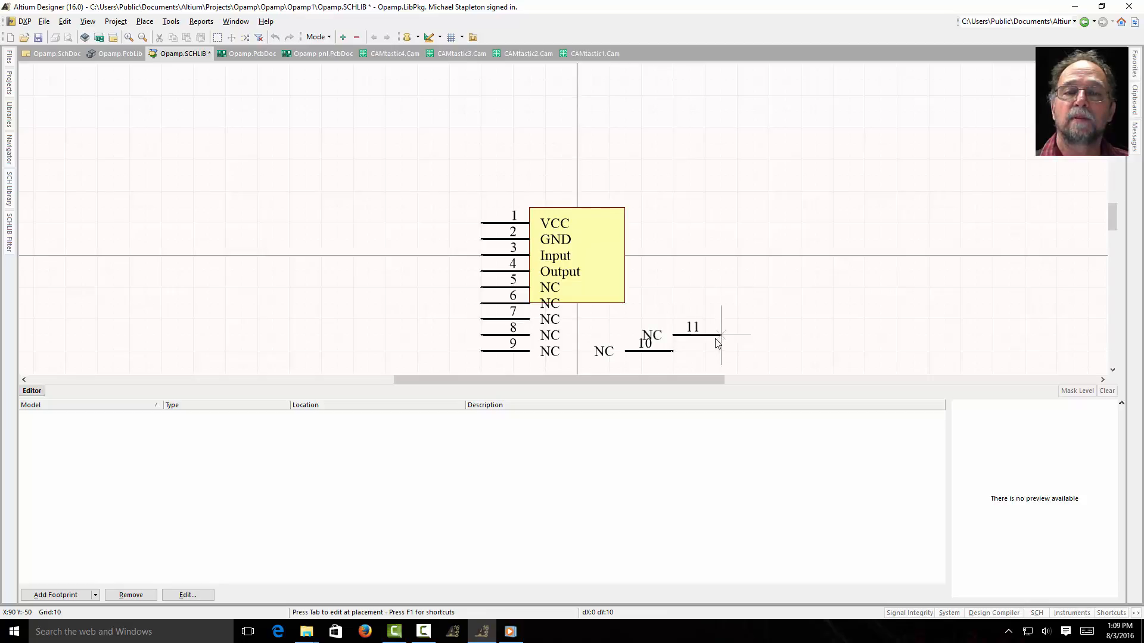
{"action": "left_click", "coordinate": [675, 337]}
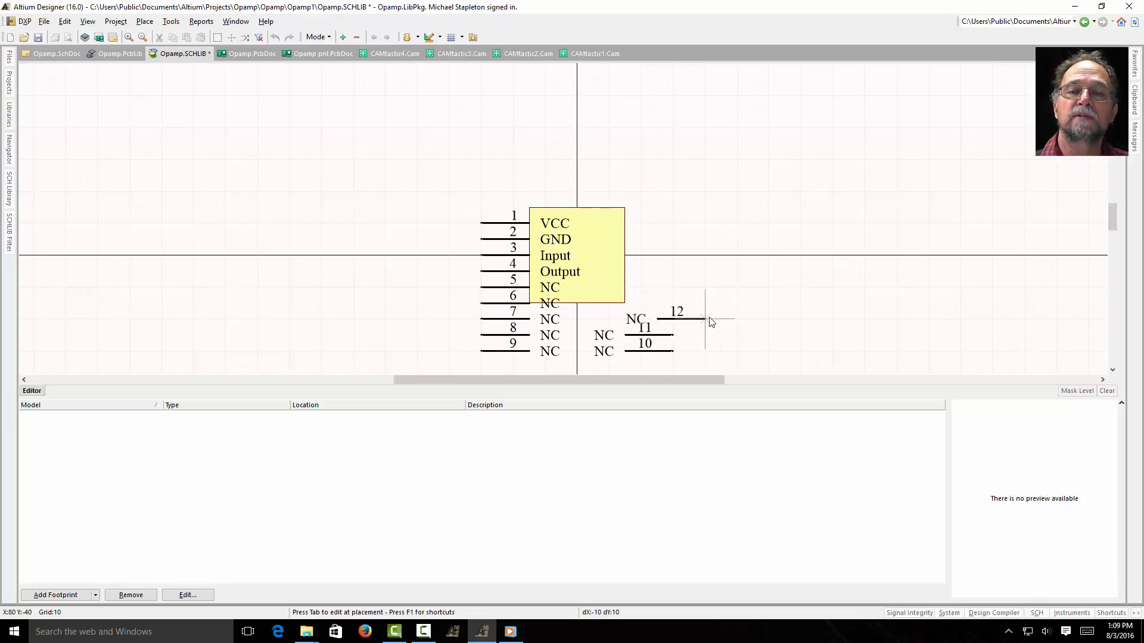
{"action": "left_click", "coordinate": [674, 321]}
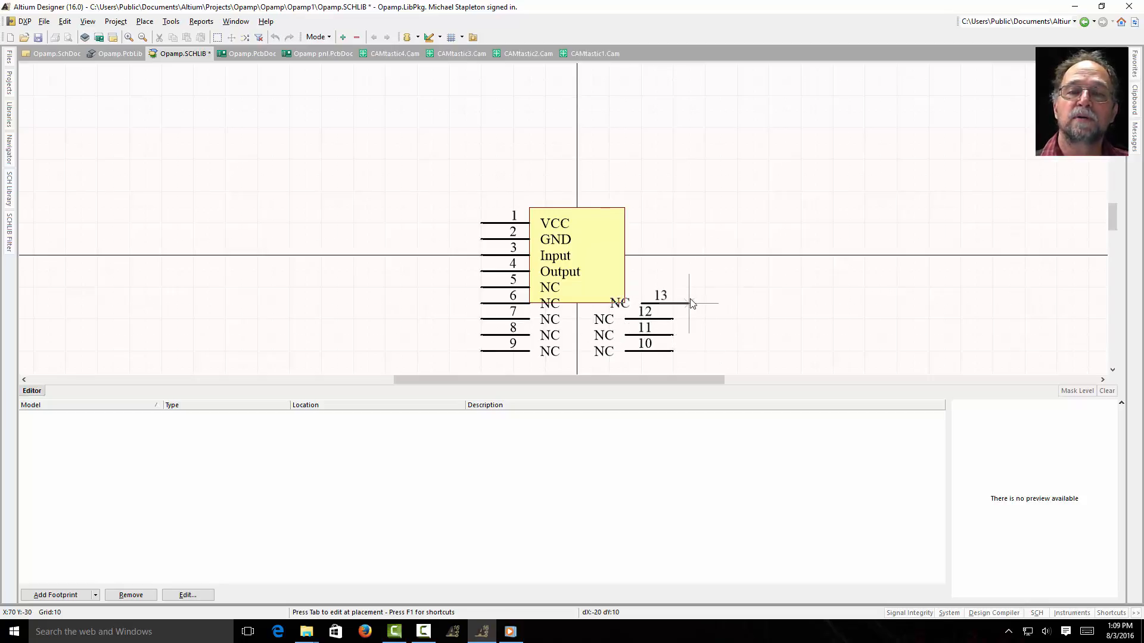
{"action": "left_click", "coordinate": [675, 305]}
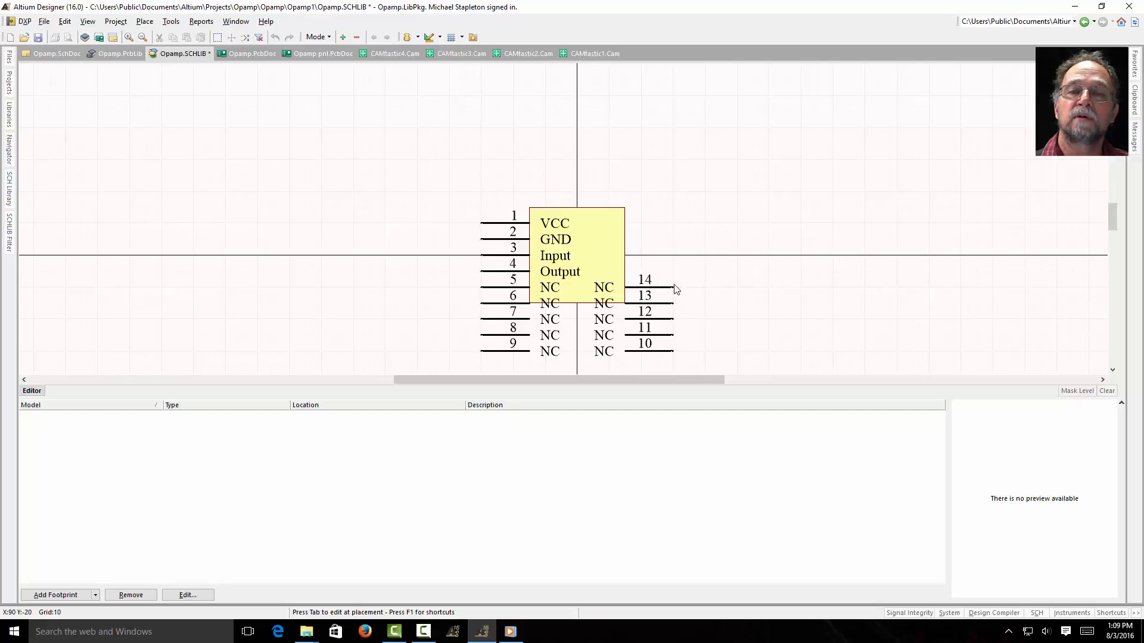
{"action": "left_click", "coordinate": [675, 289]}
{"action": "left_click", "coordinate": [675, 273]}
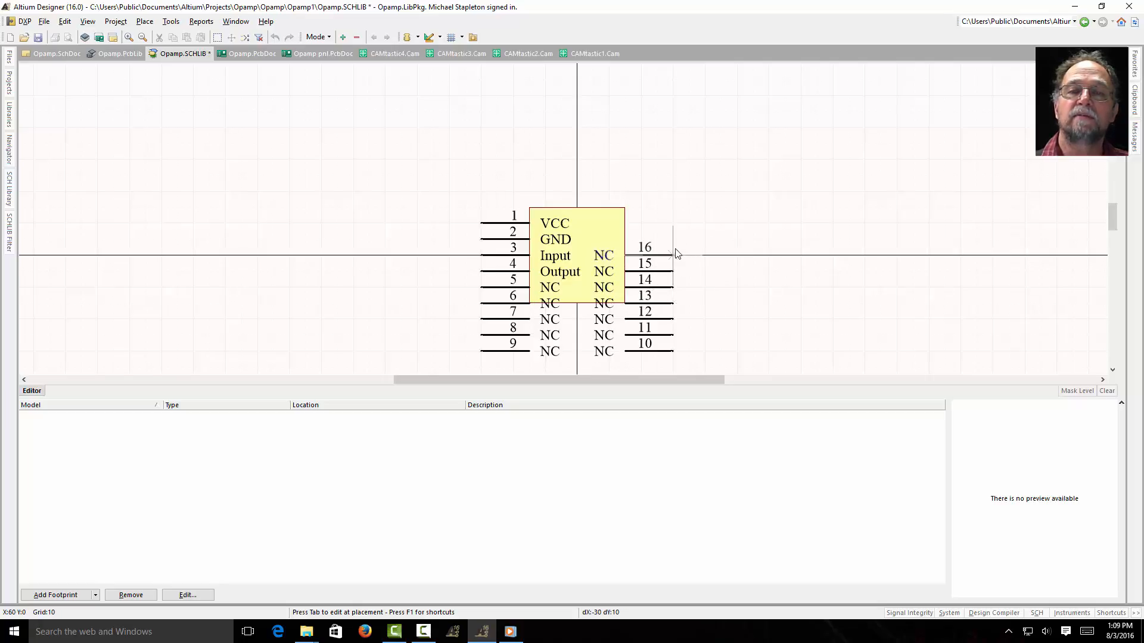
{"action": "left_click", "coordinate": [676, 255]}
{"action": "left_click", "coordinate": [675, 241]}
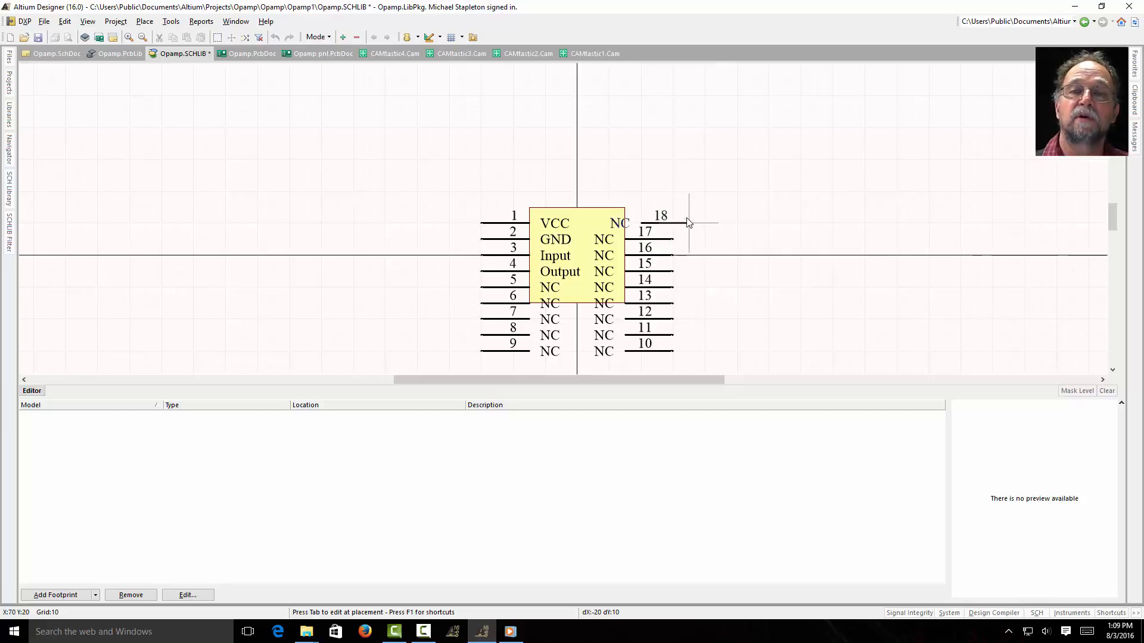
{"action": "left_click", "coordinate": [675, 224]}
{"action": "right_click", "coordinate": [837, 227]}
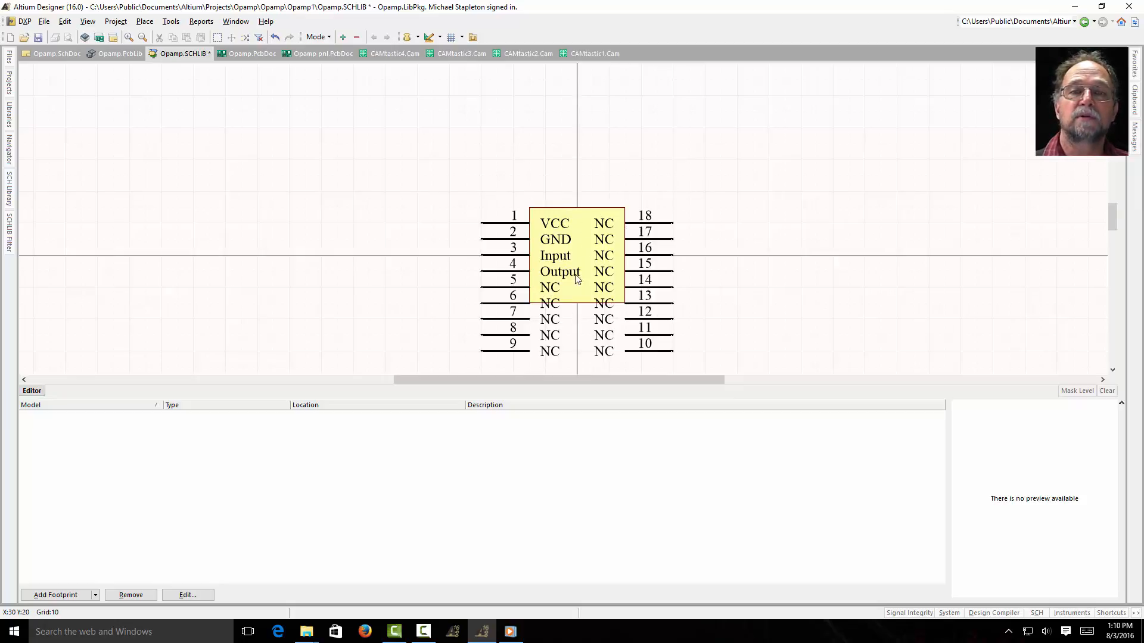
Step: Stretch the component body's lower edge down to just below pins 9 and 10 so the rectangle spans every pin
{"action": "right_click_drag", "start_coordinate": [751, 230], "coordinate": [761, 161]}
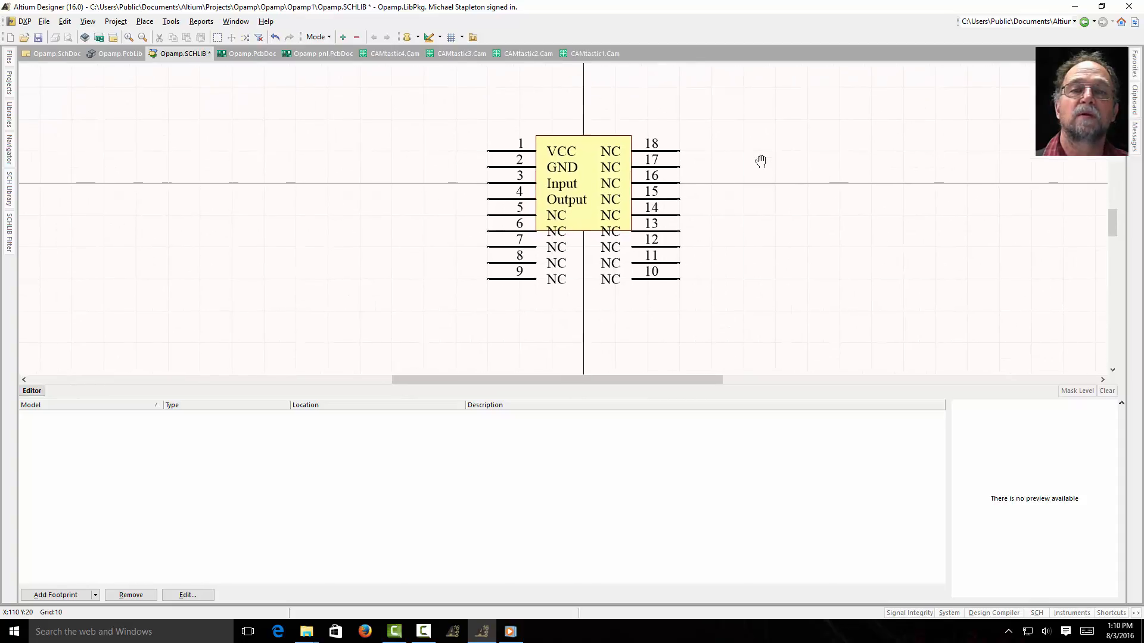
{"action": "left_click", "coordinate": [587, 151]}
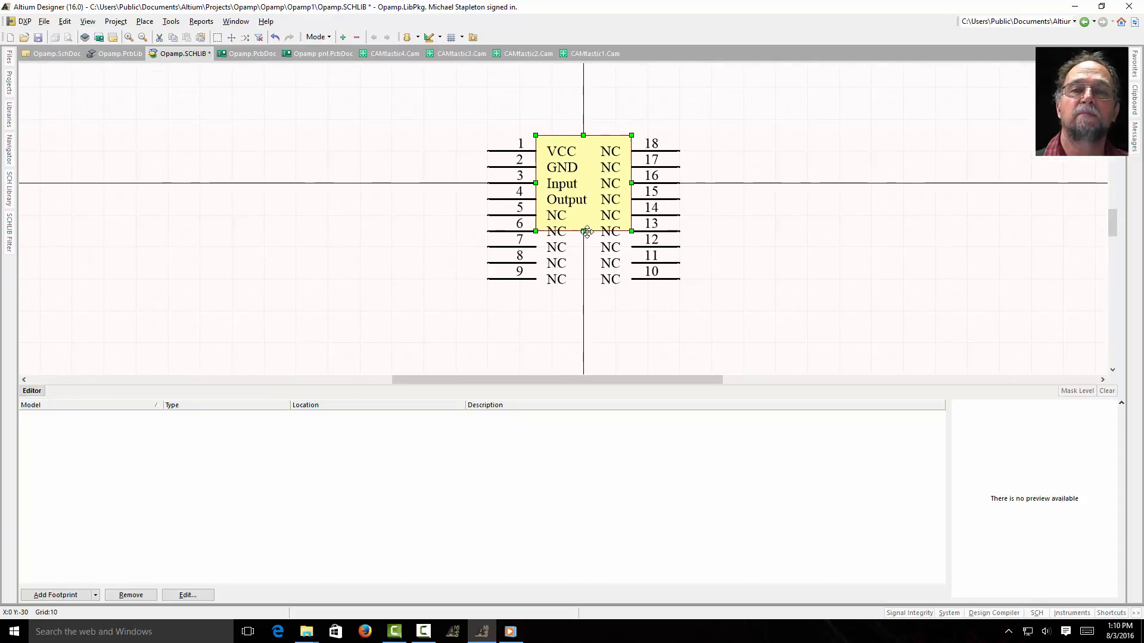
{"action": "left_click_drag", "start_coordinate": [584, 231], "coordinate": [581, 295]}
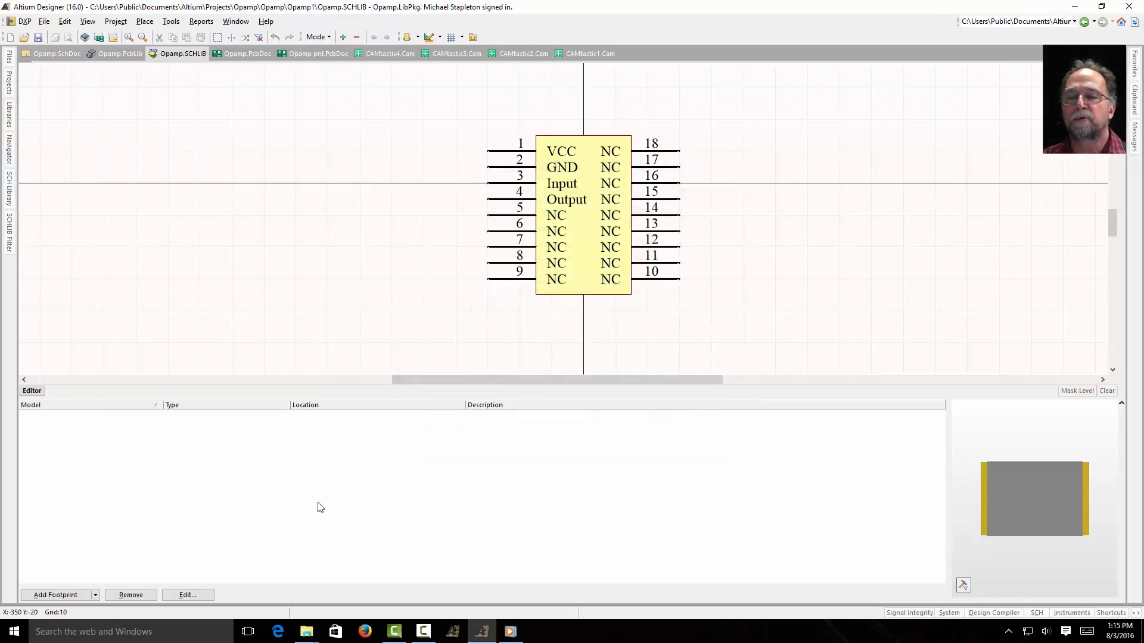
Step: Attach the DIP18 400 footprint from Opamp.PcbLib to the 18-pin component and save all documents
{"action": "left_click", "coordinate": [61, 593]}
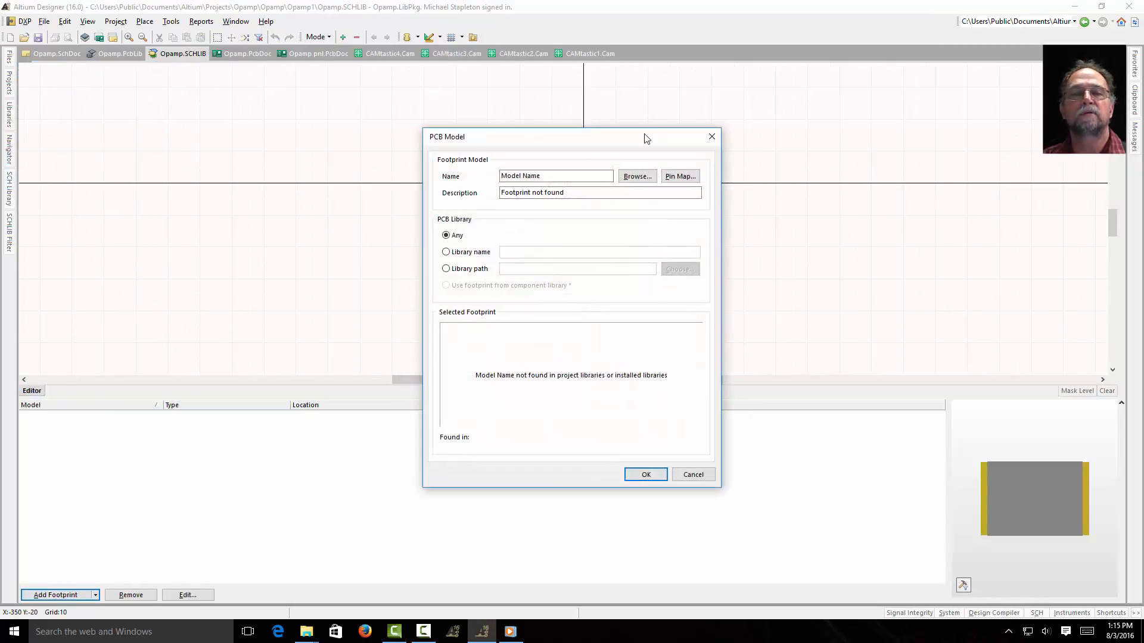
{"action": "left_click", "coordinate": [632, 177]}
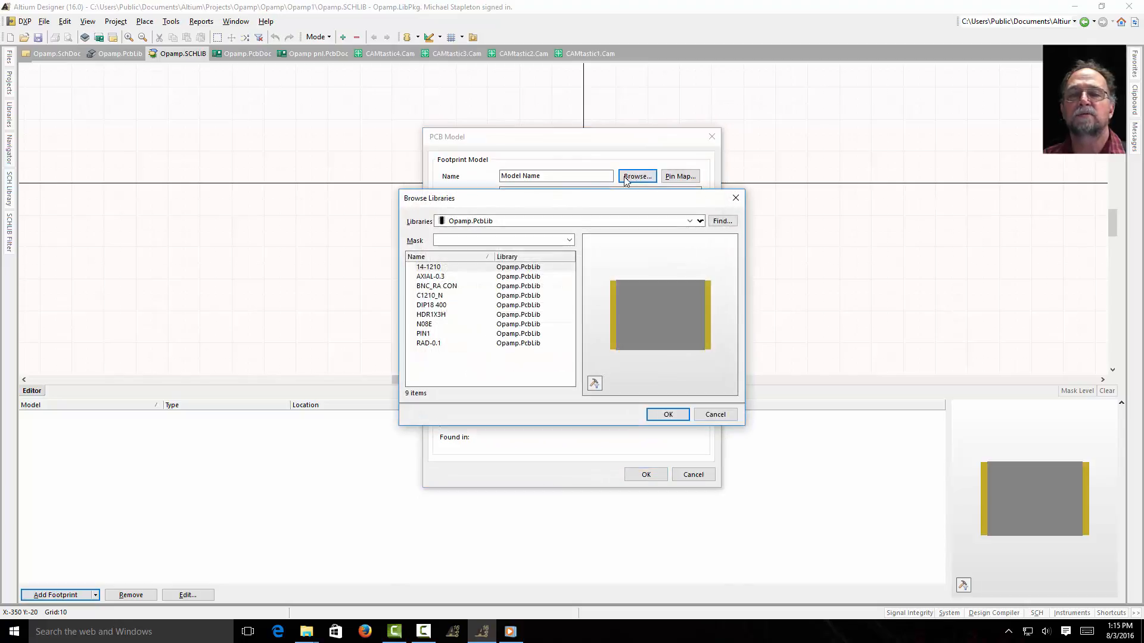
{"action": "left_click", "coordinate": [435, 306]}
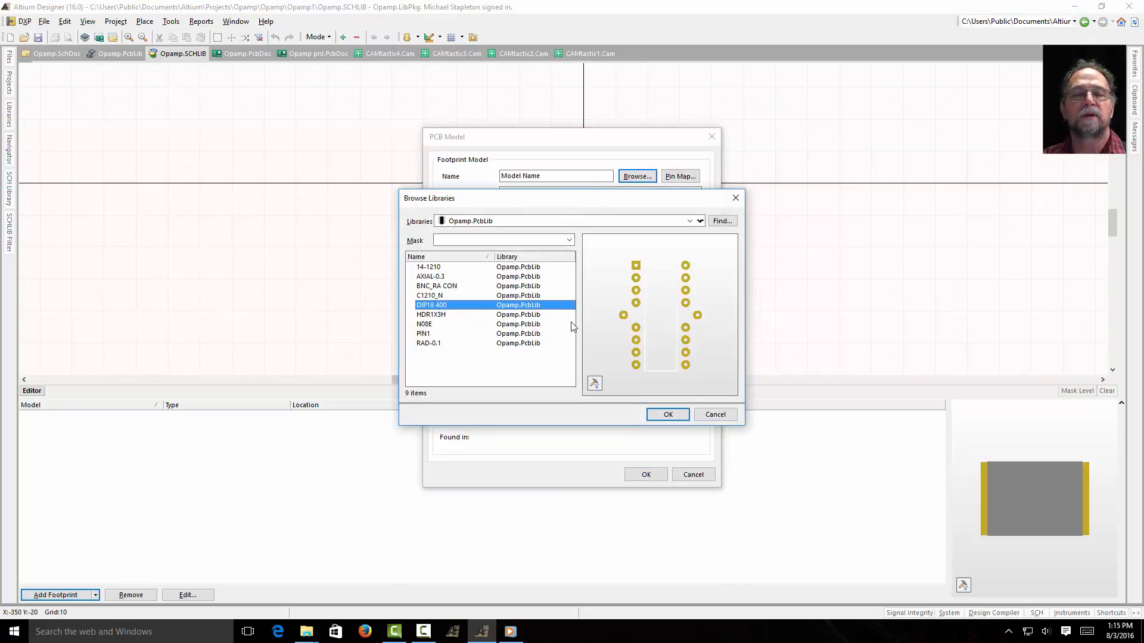
{"action": "left_click", "coordinate": [666, 414]}
{"action": "left_click", "coordinate": [646, 475]}
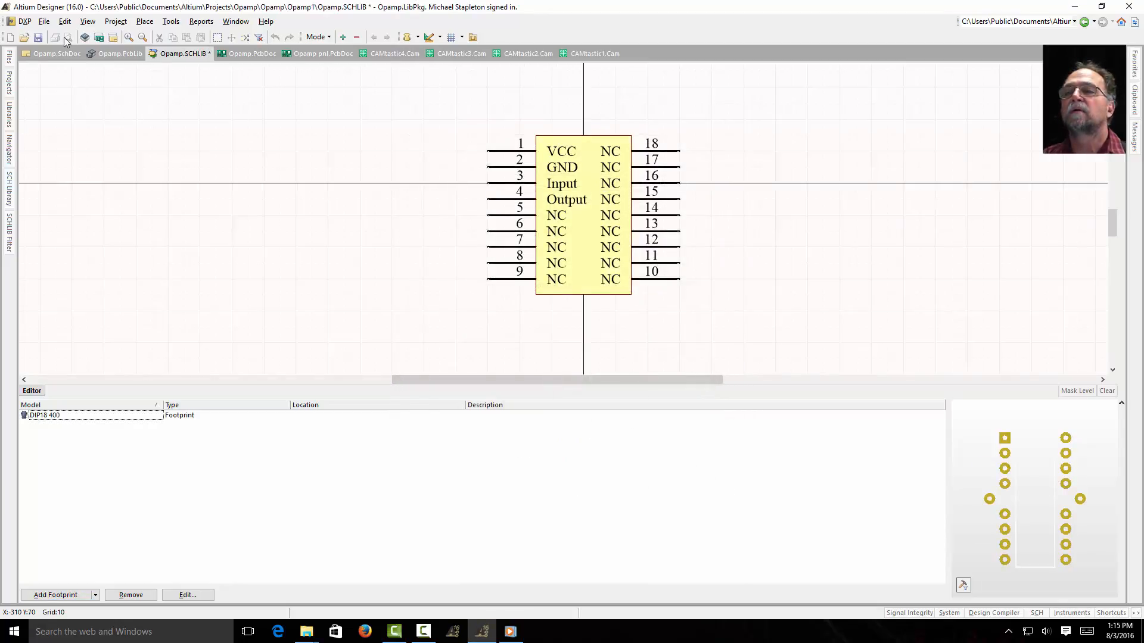
{"action": "left_click", "coordinate": [44, 24]}
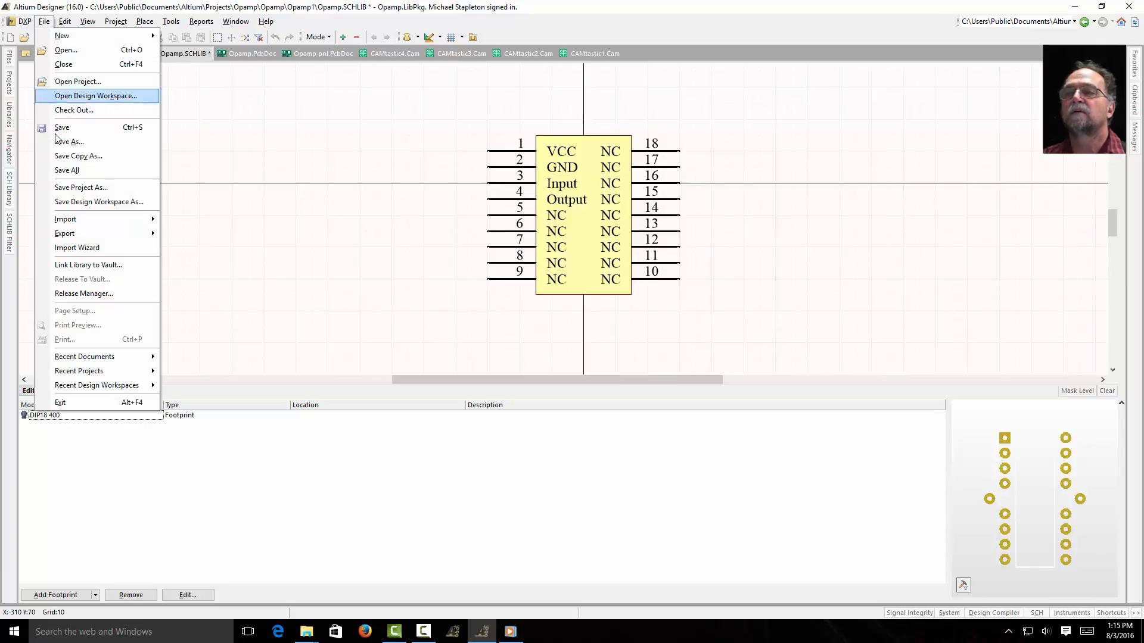
{"action": "left_click", "coordinate": [66, 171]}
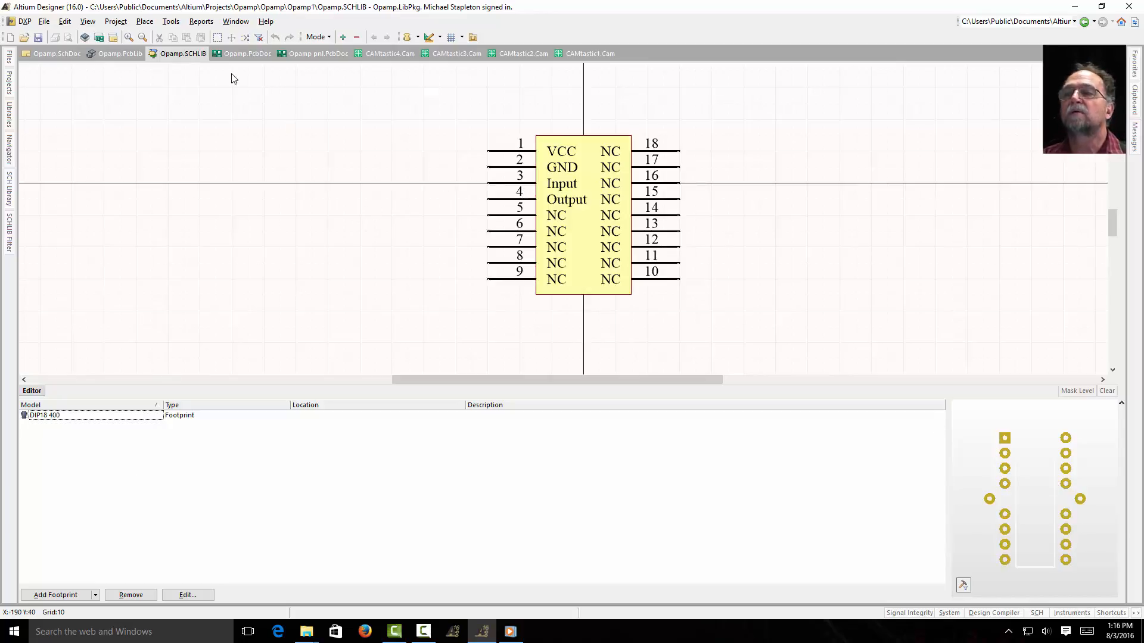
Step: Open the schematic Opamp.SchDoc and select My 18 Pin device from the Opamp.SCHLIB library
{"action": "mouse_move", "coordinate": [13, 91]}
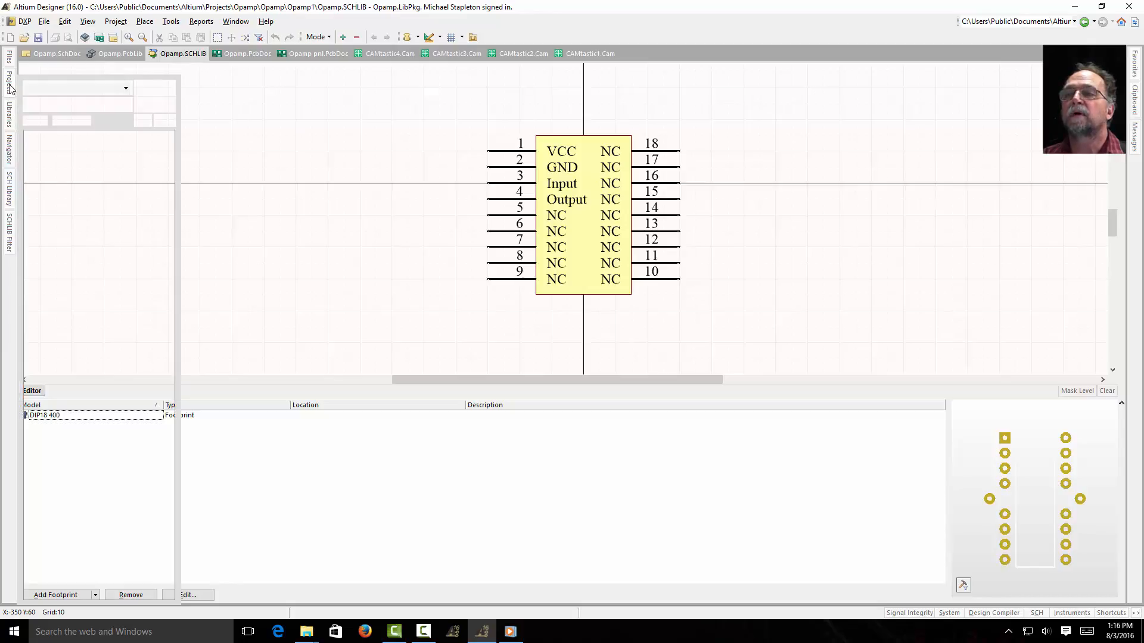
{"action": "double_click", "coordinate": [83, 157]}
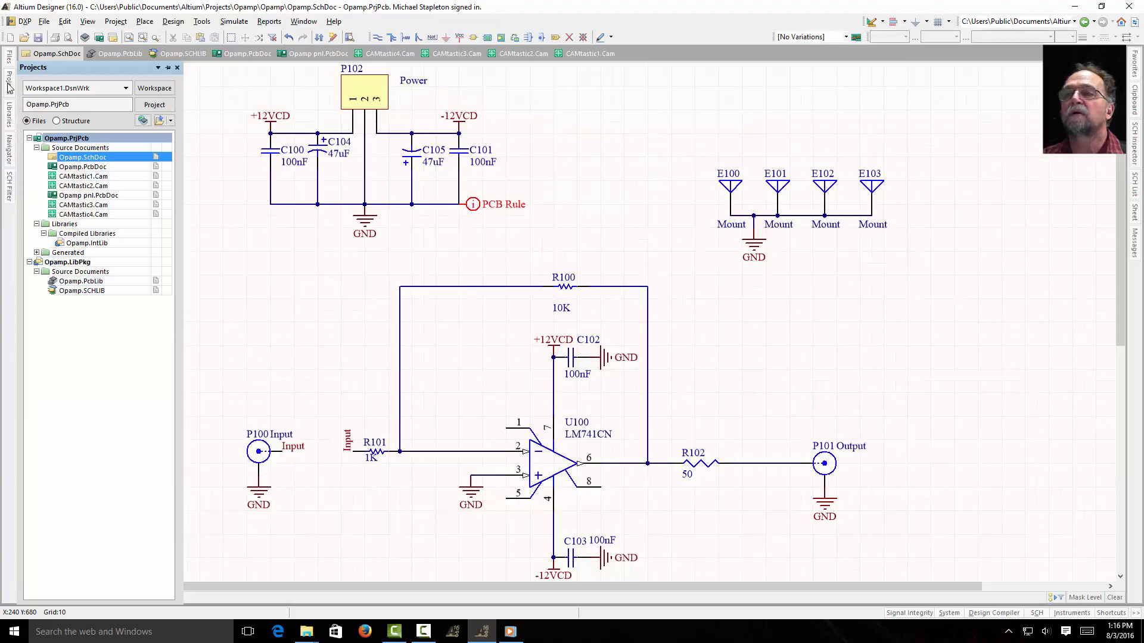
{"action": "left_click", "coordinate": [9, 113]}
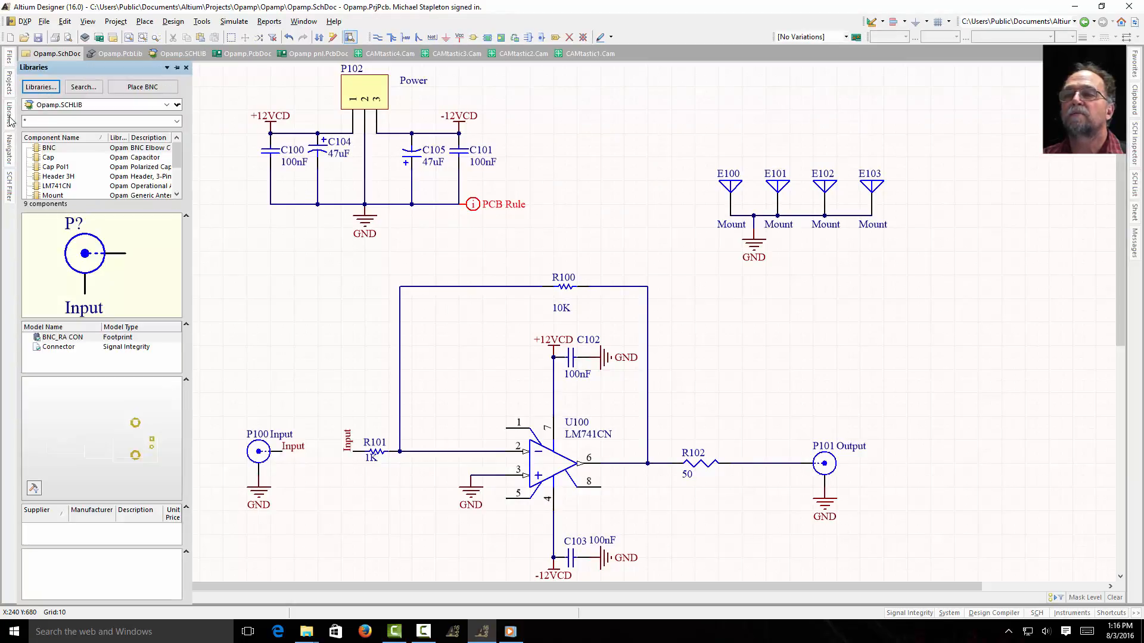
{"action": "scroll", "coordinate": [88, 174], "scroll_direction": "down", "scroll_amount": 2}
{"action": "left_click", "coordinate": [86, 171]}
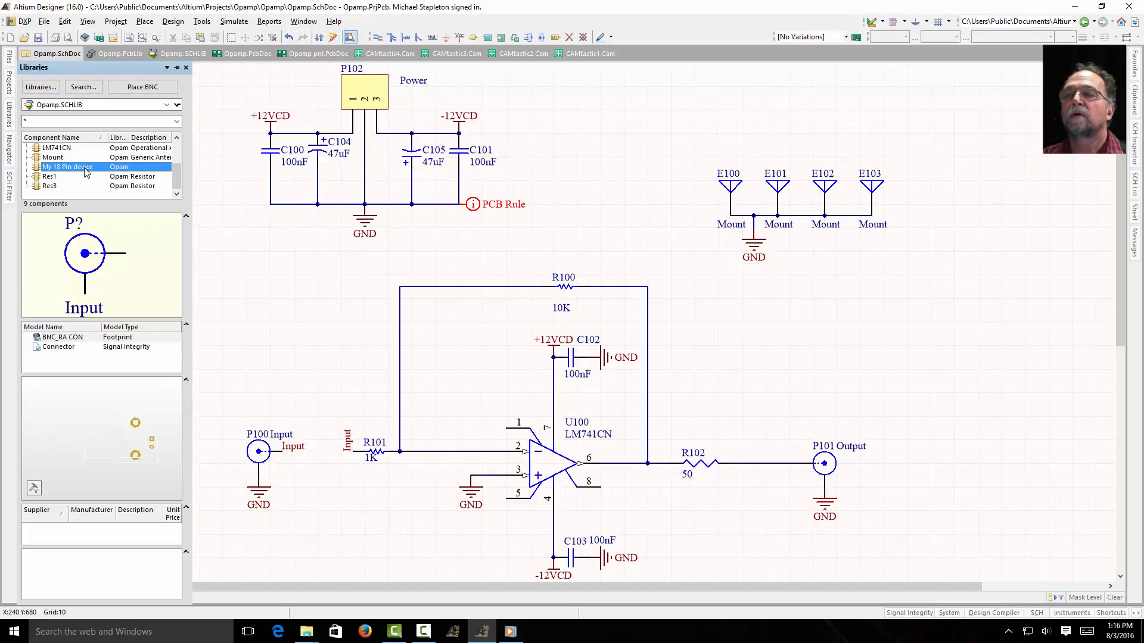
Step: Place one My 18 Pin device in the open area below the Mount symbols, set its designator to U2 and save the schematic
{"action": "left_click", "coordinate": [142, 87]}
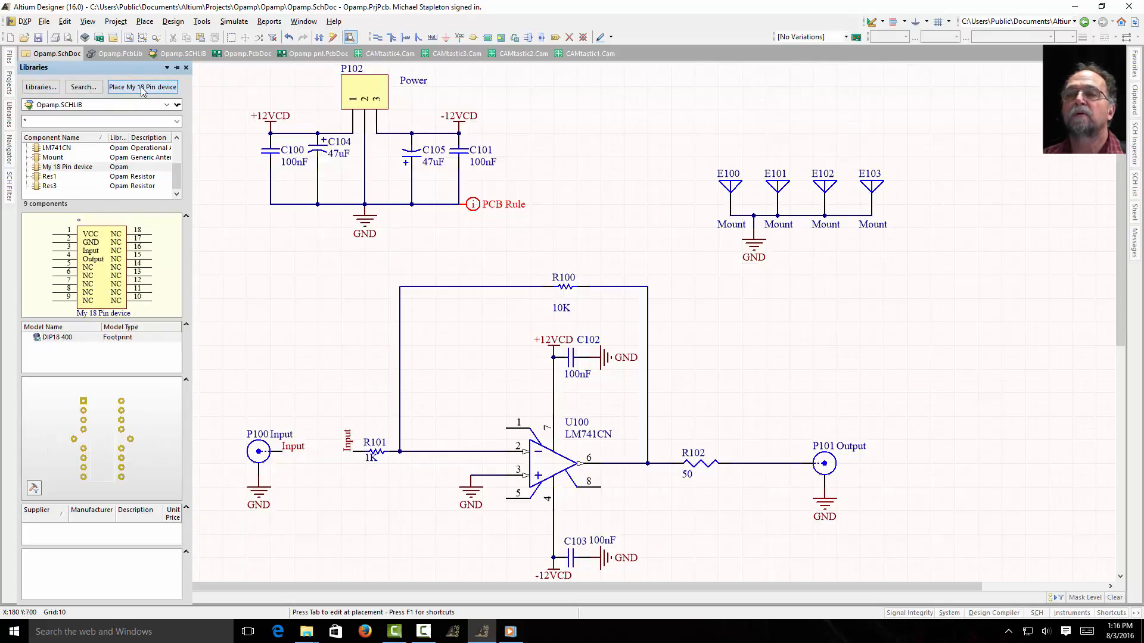
{"action": "left_click", "coordinate": [877, 300]}
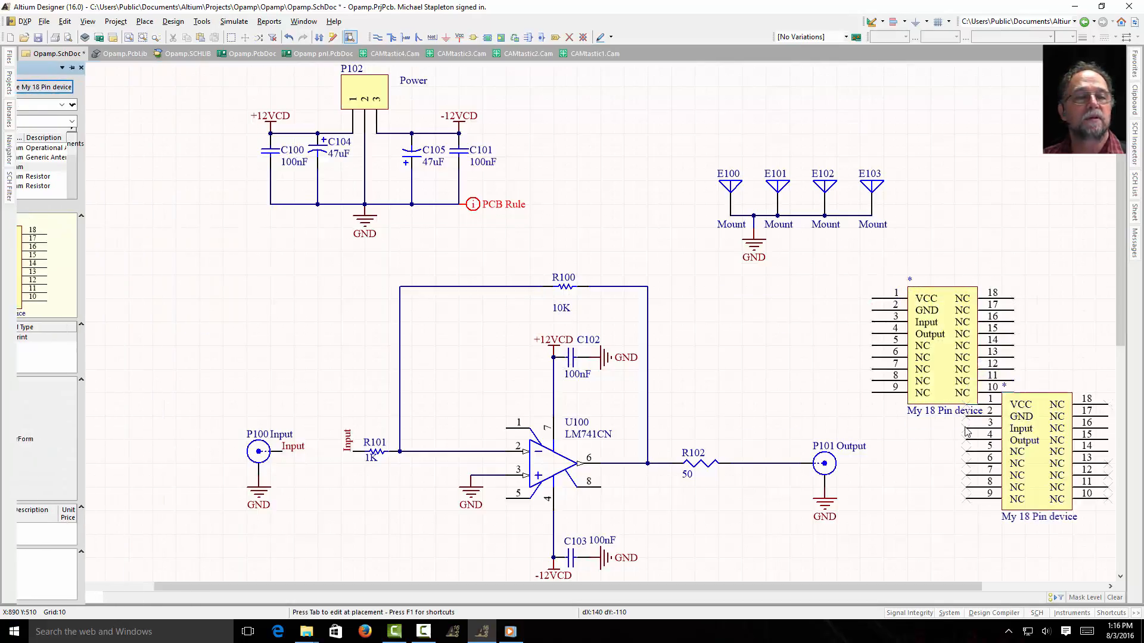
{"action": "key", "text": "Escape"}
{"action": "key", "text": "Tab"}
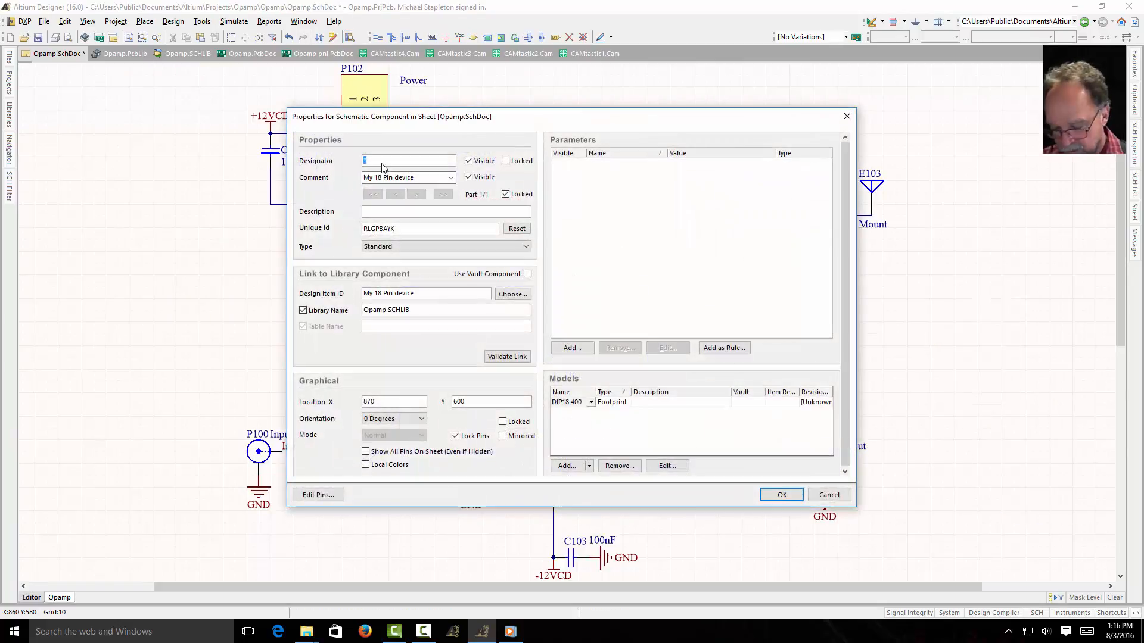
{"action": "key", "text": "Return"}
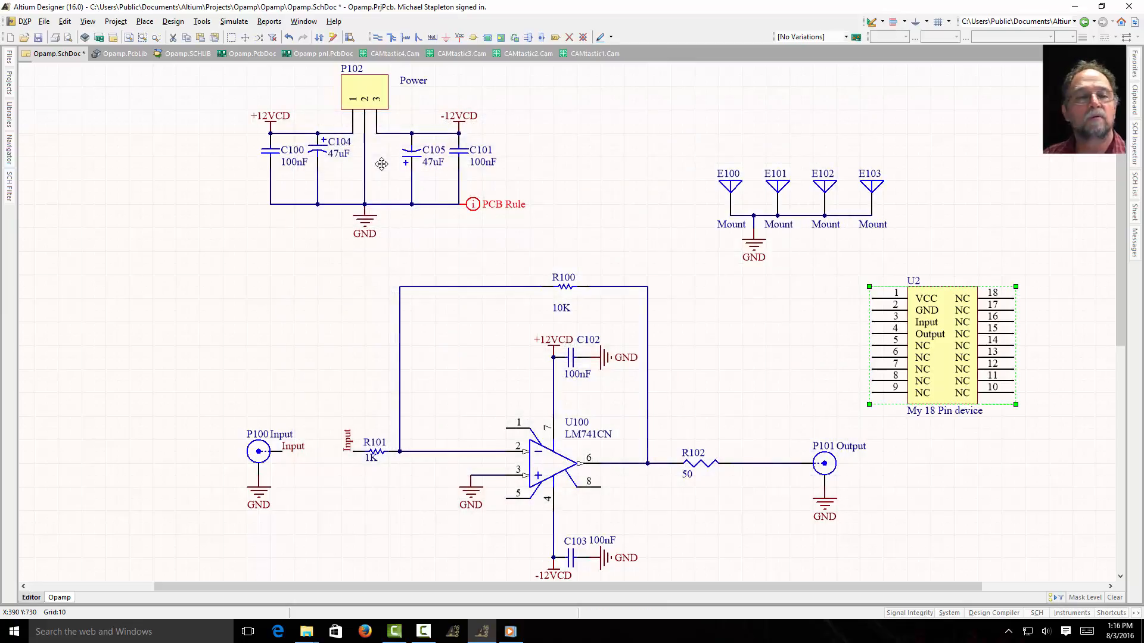
{"action": "left_click", "coordinate": [38, 37]}
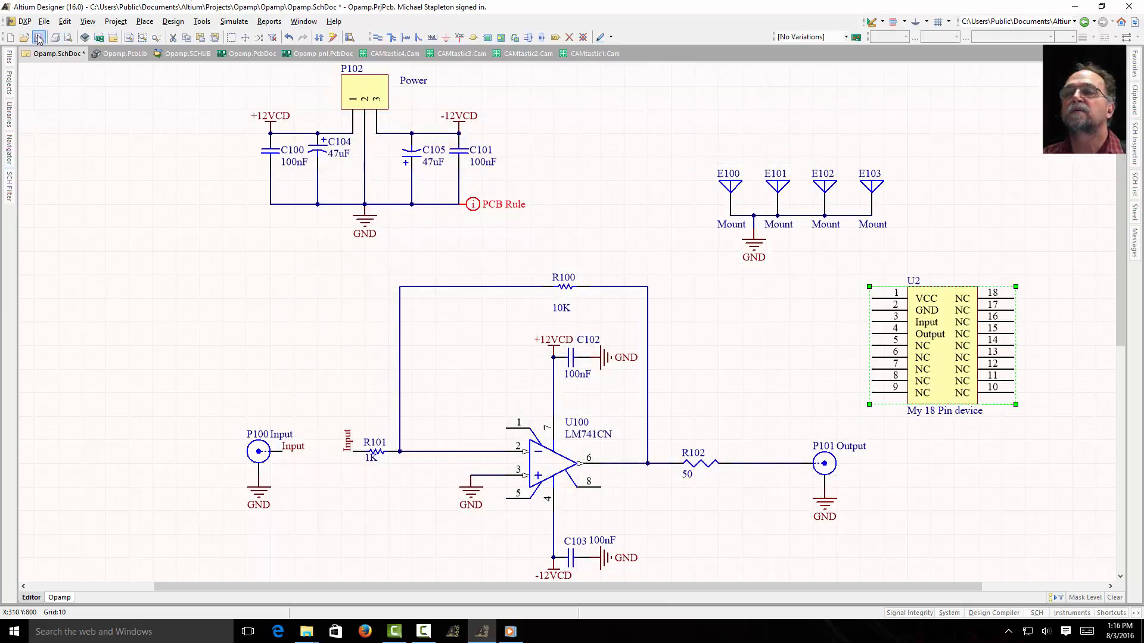
Step: Transfer U2 to Opamp.PcbDoc by executing the engineering change order, and move its footprint to just beyond the board's right edge
{"action": "left_click", "coordinate": [172, 21]}
{"action": "left_click", "coordinate": [196, 37]}
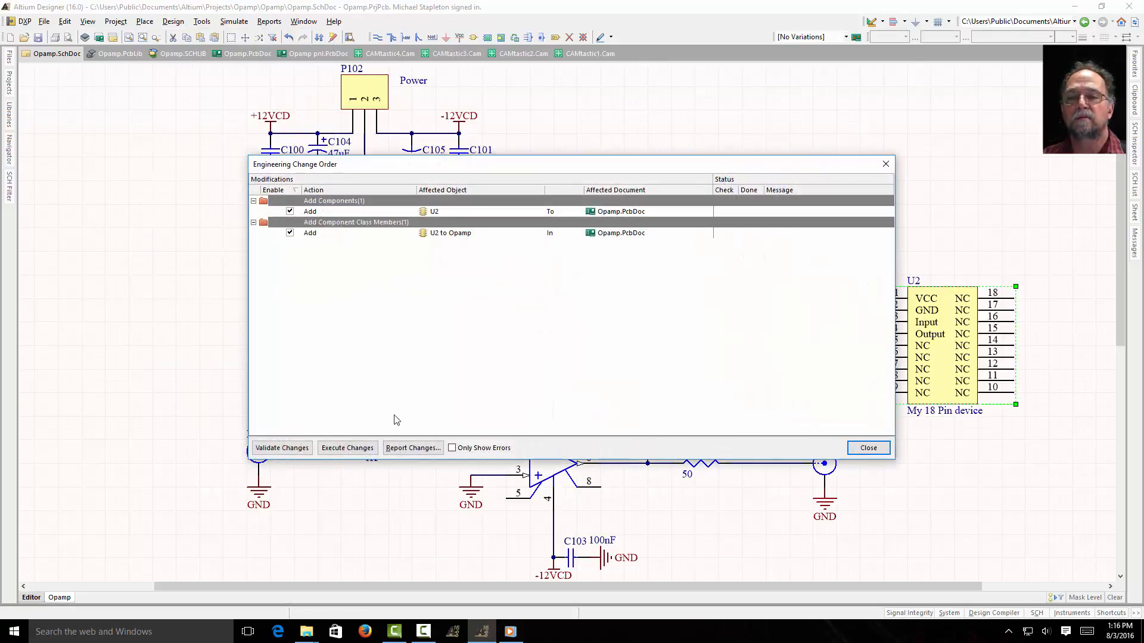
{"action": "left_click", "coordinate": [360, 448]}
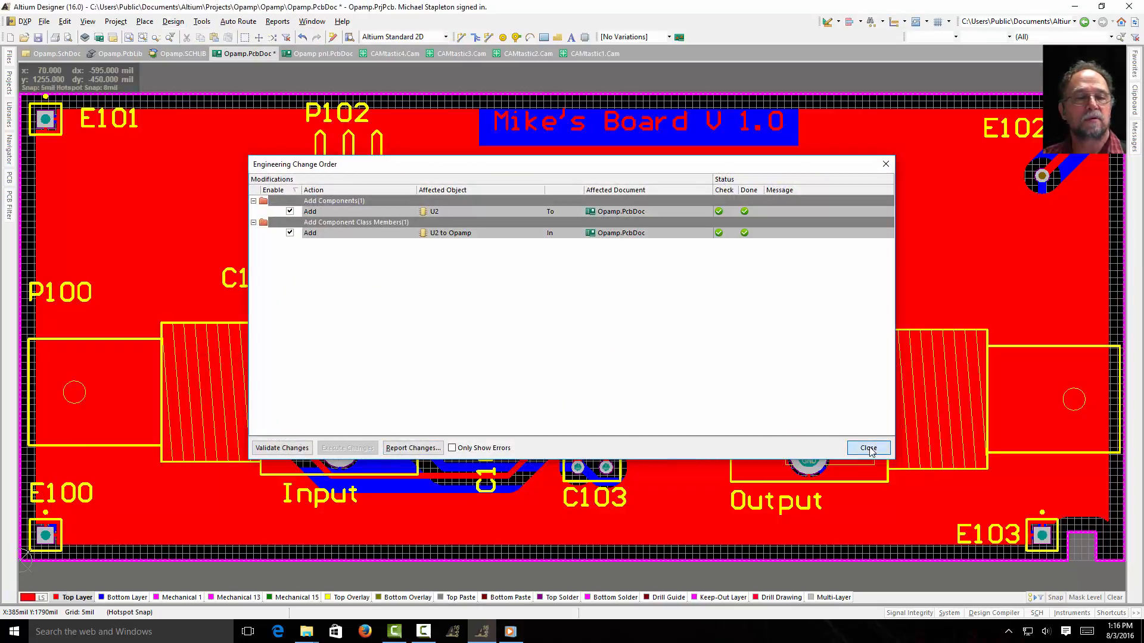
{"action": "left_click", "coordinate": [868, 448]}
{"action": "right_click_drag", "start_coordinate": [909, 580], "coordinate": [411, 555]}
{"action": "left_click_drag", "start_coordinate": [742, 365], "coordinate": [701, 255]}
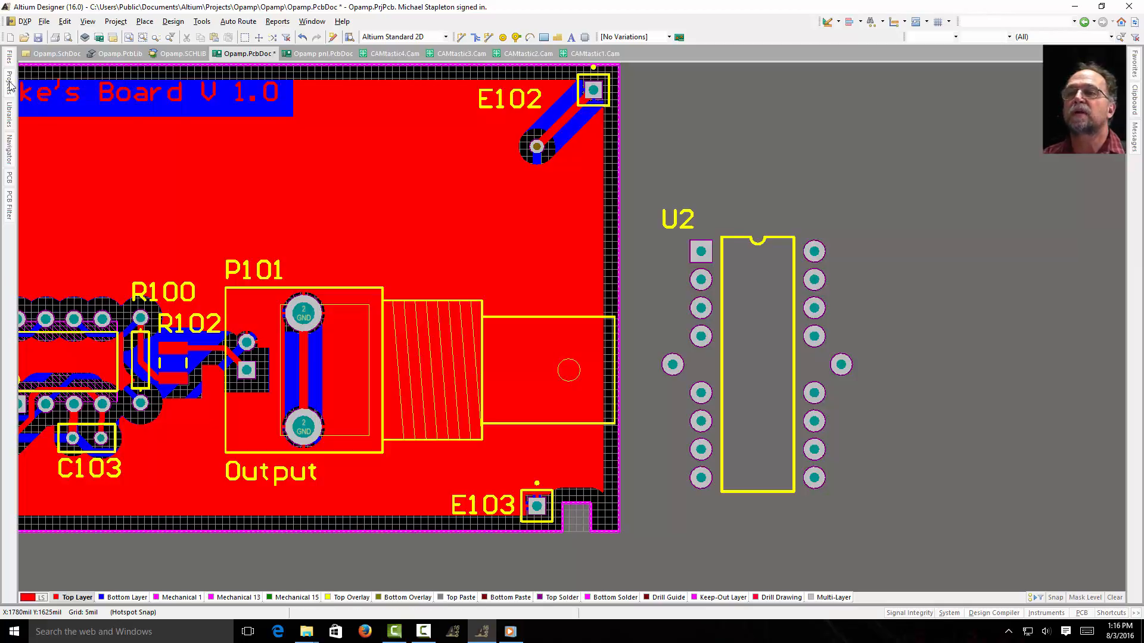
Step: In Opamp.PcbLib, set pad 14 of the DIP18 400 footprint to 100 mil X and Y size with a 50 mil hole
{"action": "mouse_move", "coordinate": [10, 89]}
{"action": "double_click", "coordinate": [101, 281]}
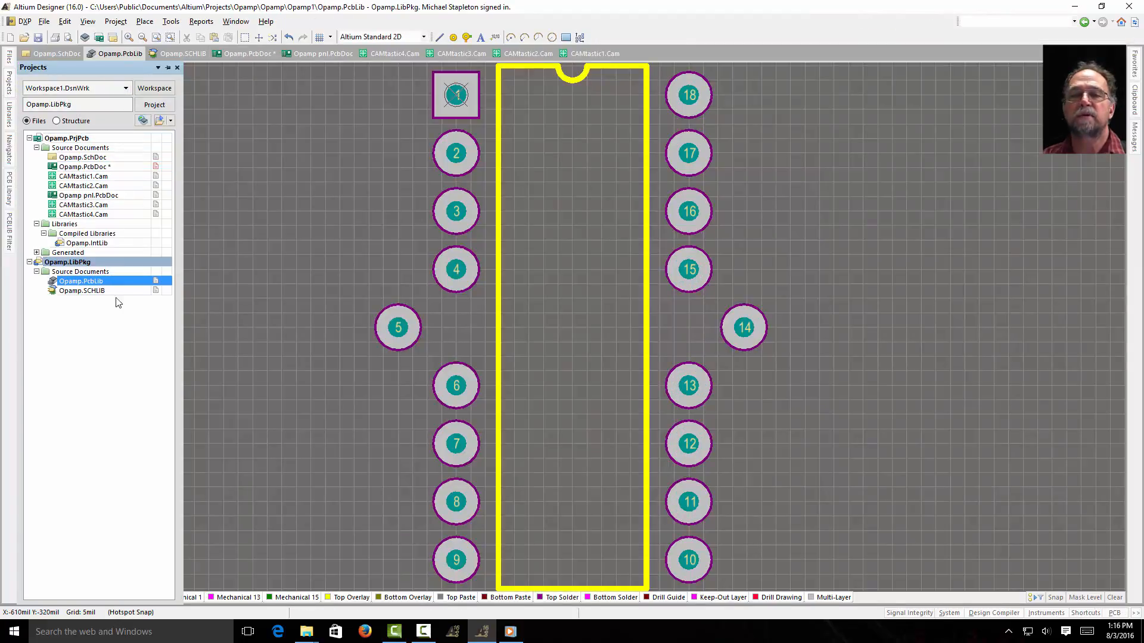
{"action": "double_click", "coordinate": [744, 327]}
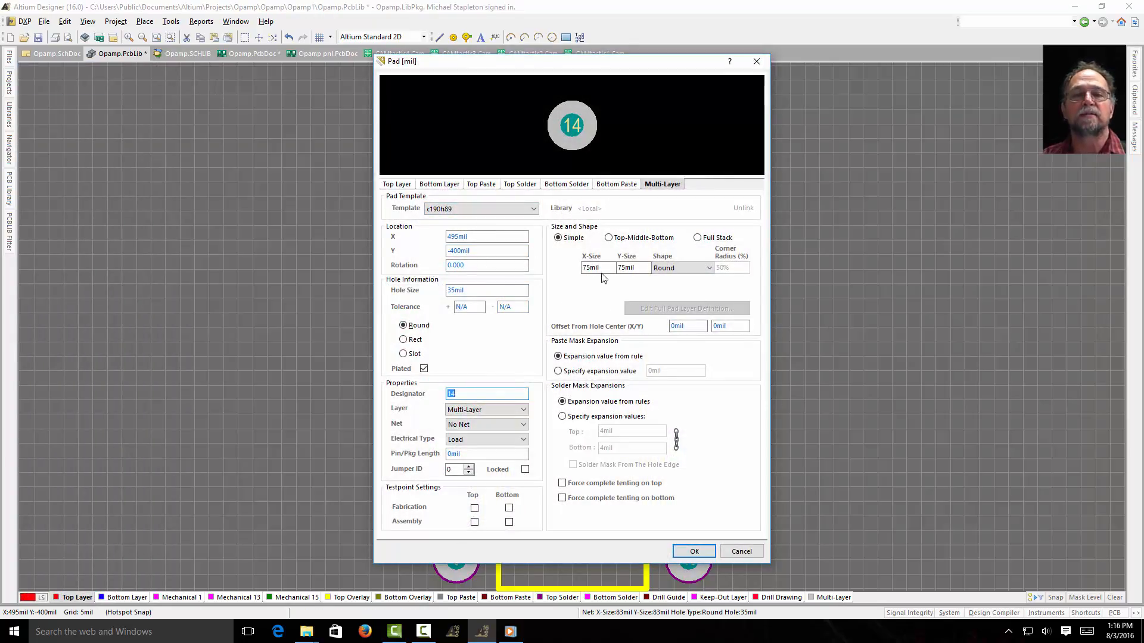
{"action": "double_click", "coordinate": [580, 268]}
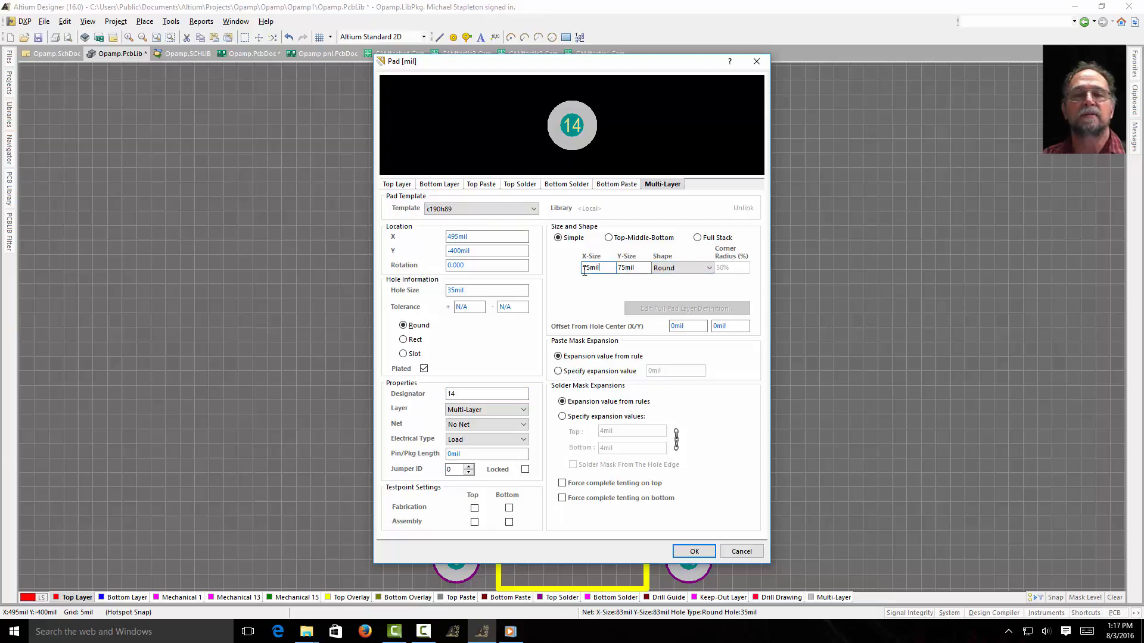
{"action": "type", "text": "100"}
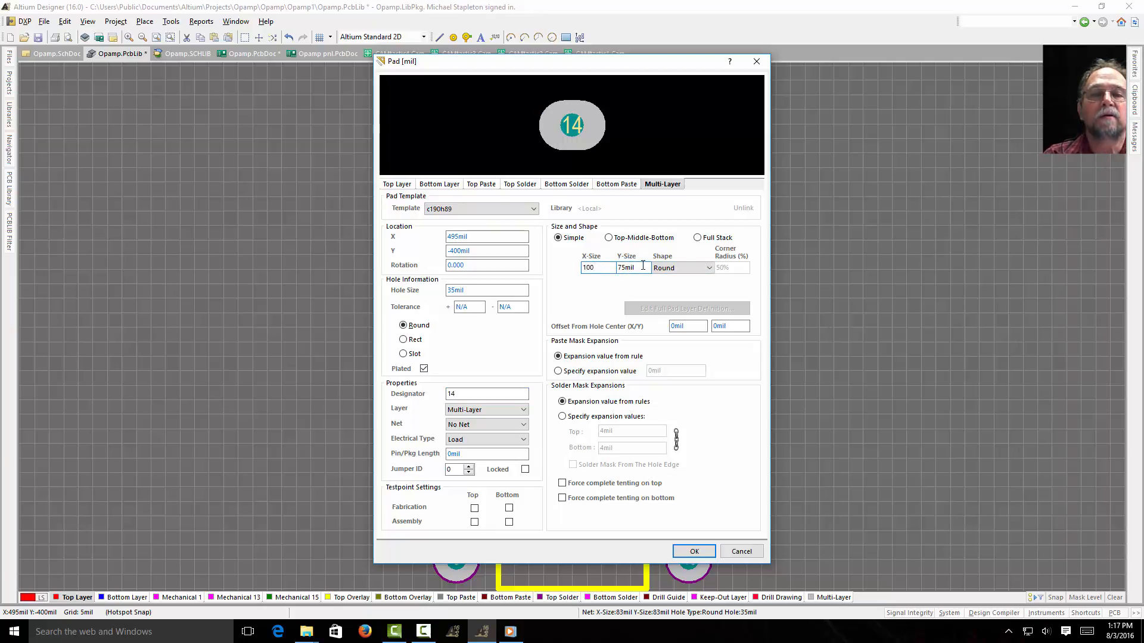
{"action": "double_click", "coordinate": [643, 266]}
{"action": "type", "text": "100"}
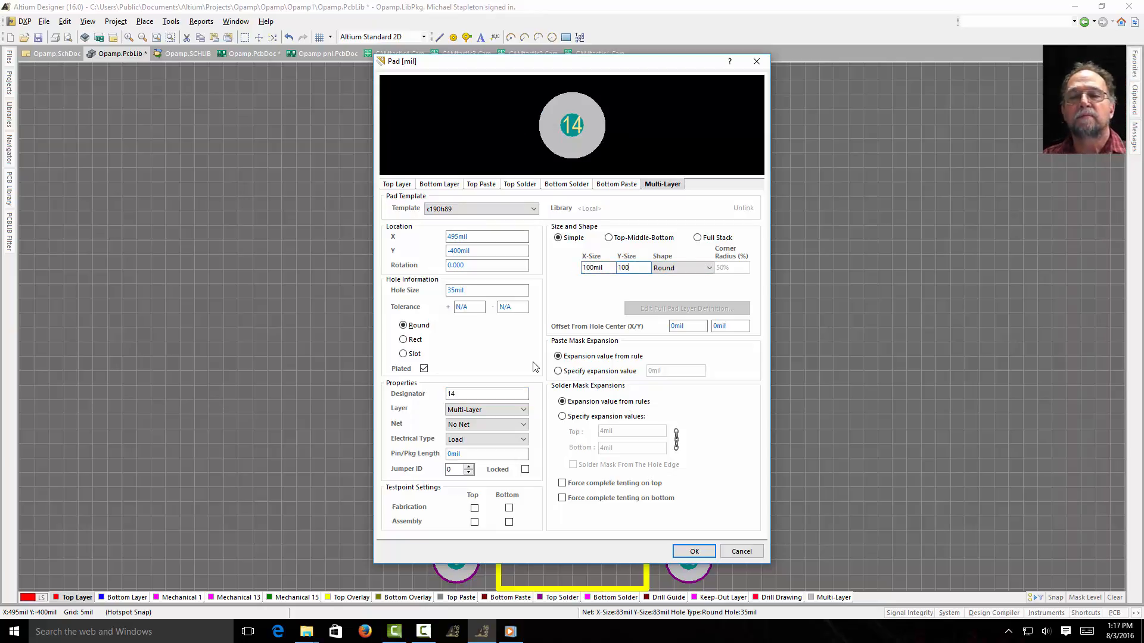
{"action": "double_click", "coordinate": [469, 289]}
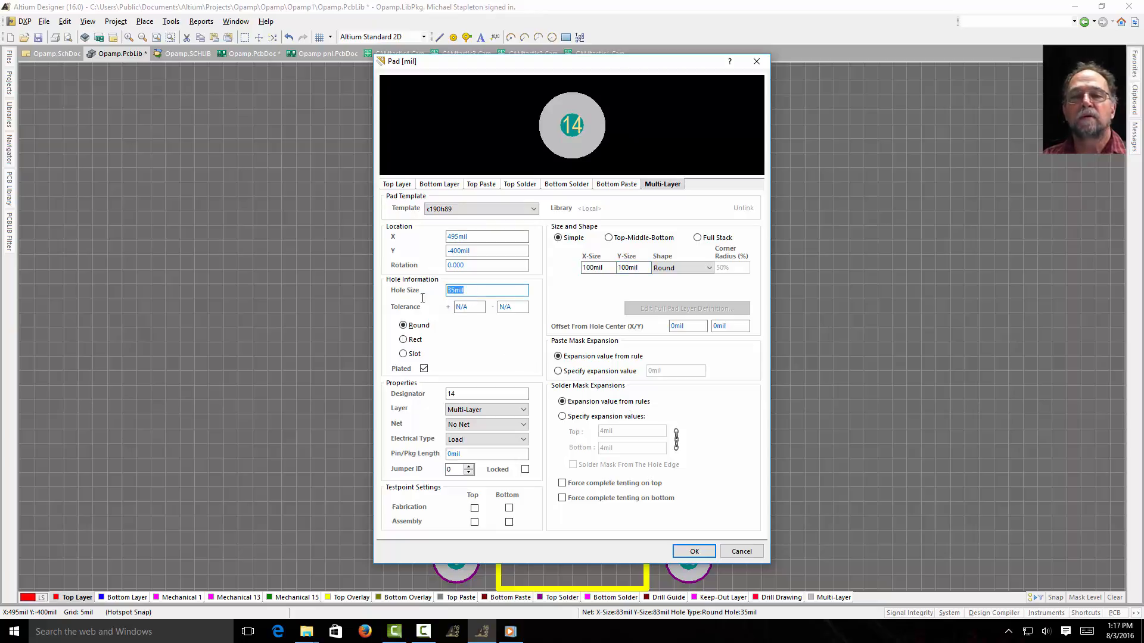
{"action": "type", "text": "50"}
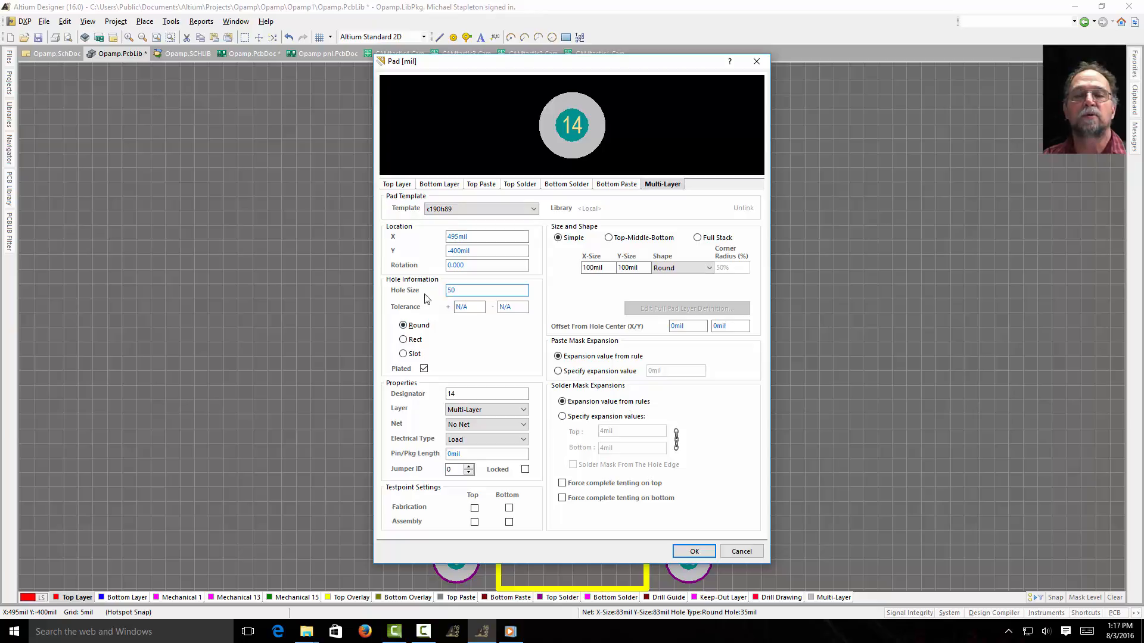
{"action": "left_click", "coordinate": [694, 551]}
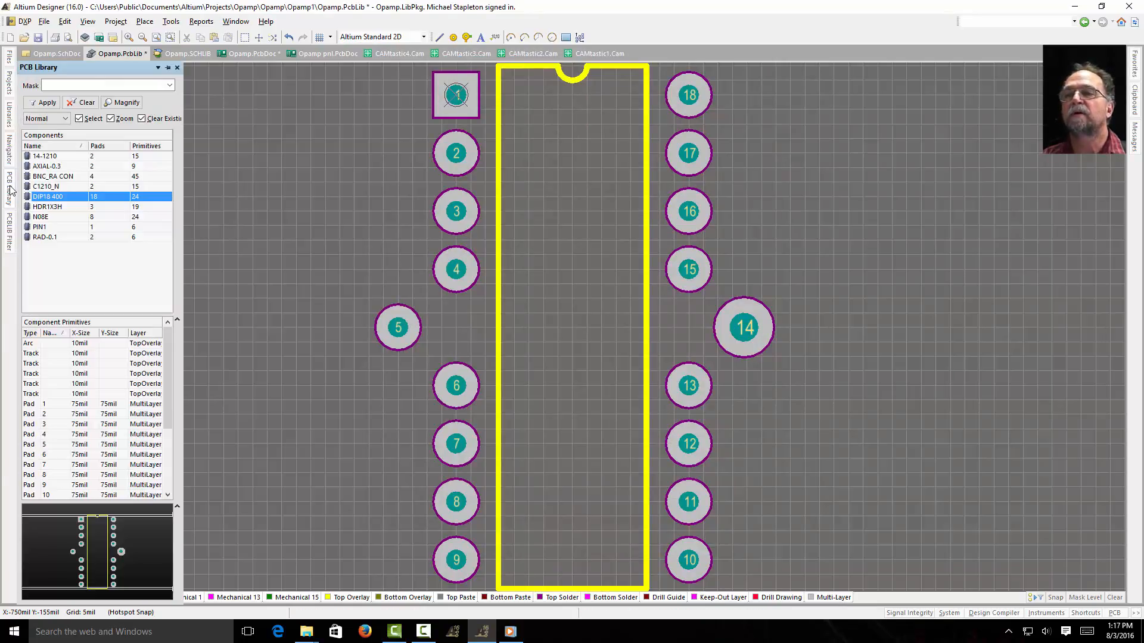
Step: Update the PCB with the DIP18 400 footprint, keeping all update options enabled, and check U2's pad 14 in Opamp.PcbDoc
{"action": "right_click", "coordinate": [49, 202]}
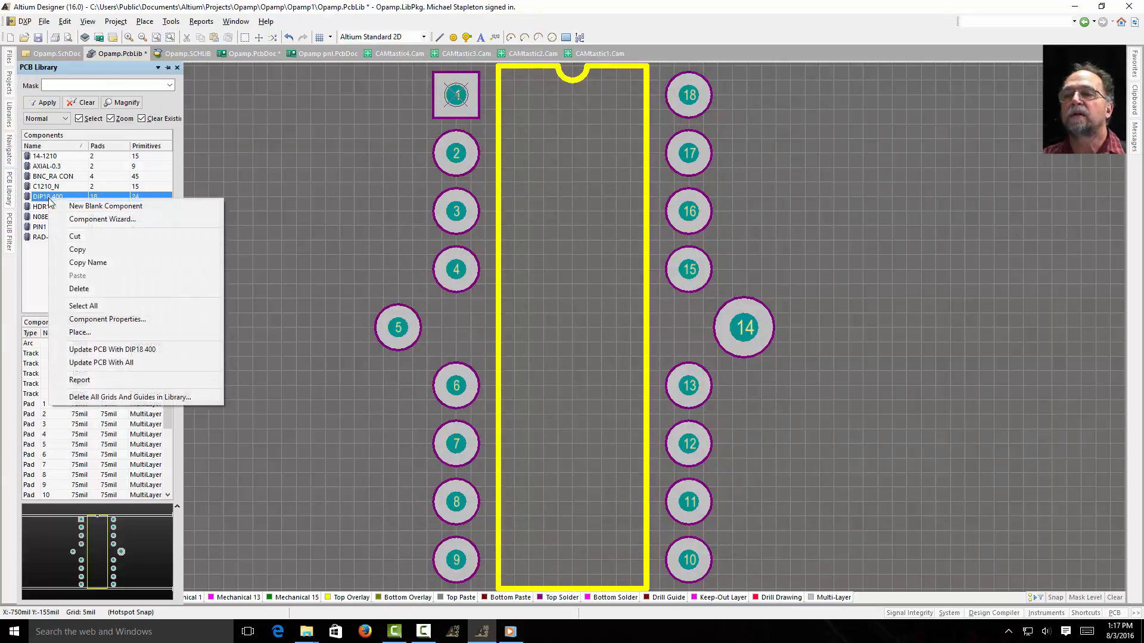
{"action": "left_click", "coordinate": [127, 352]}
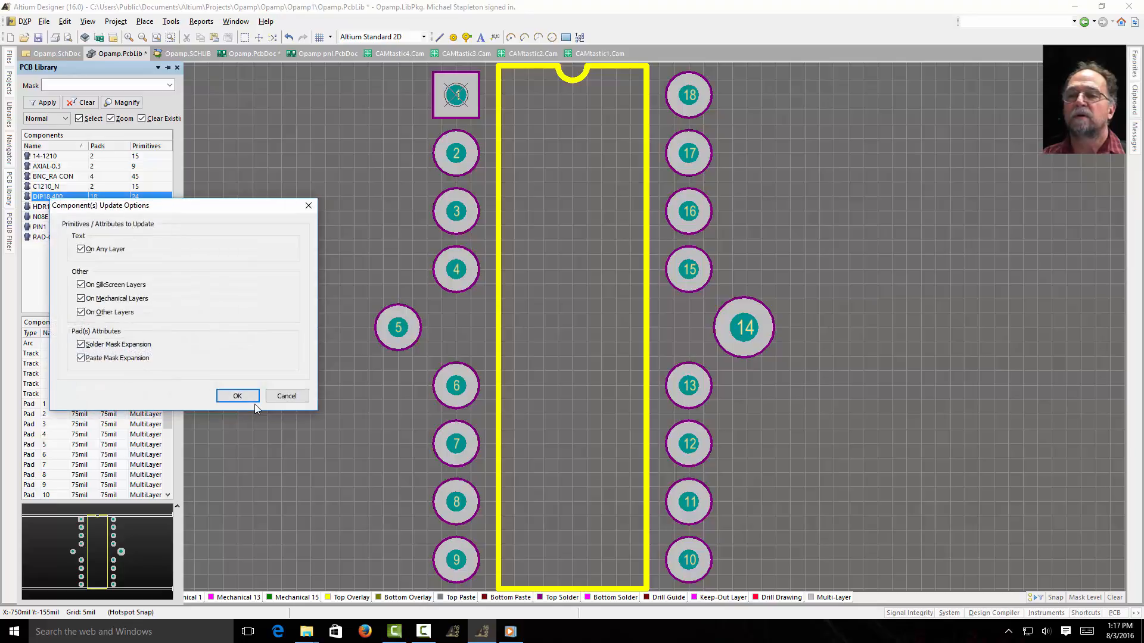
{"action": "left_click", "coordinate": [238, 397]}
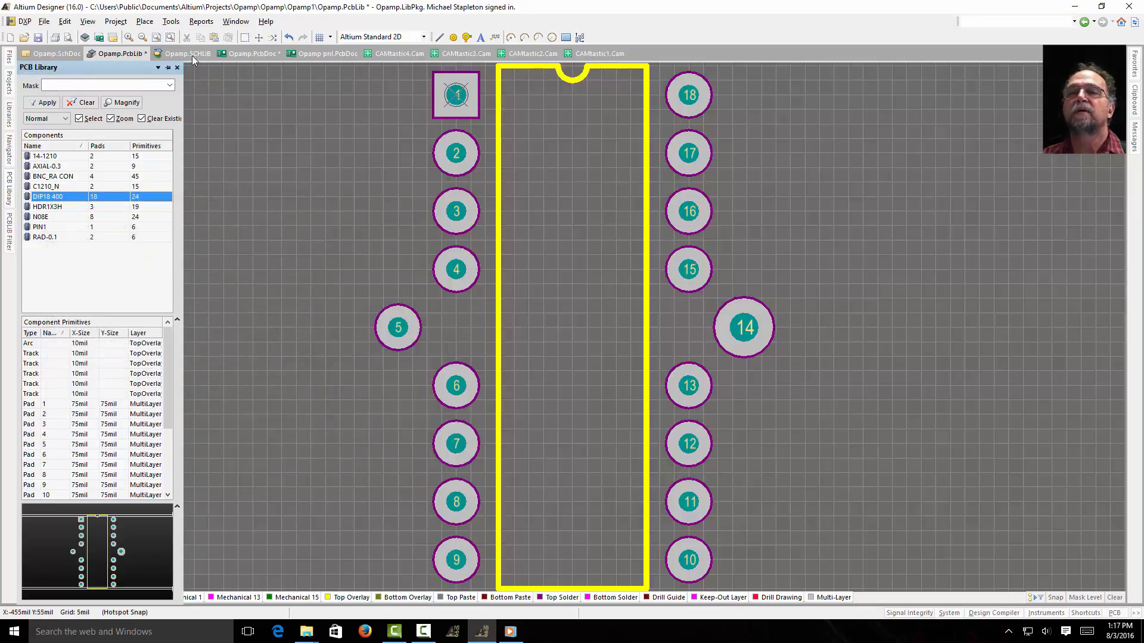
{"action": "left_click", "coordinate": [250, 54]}
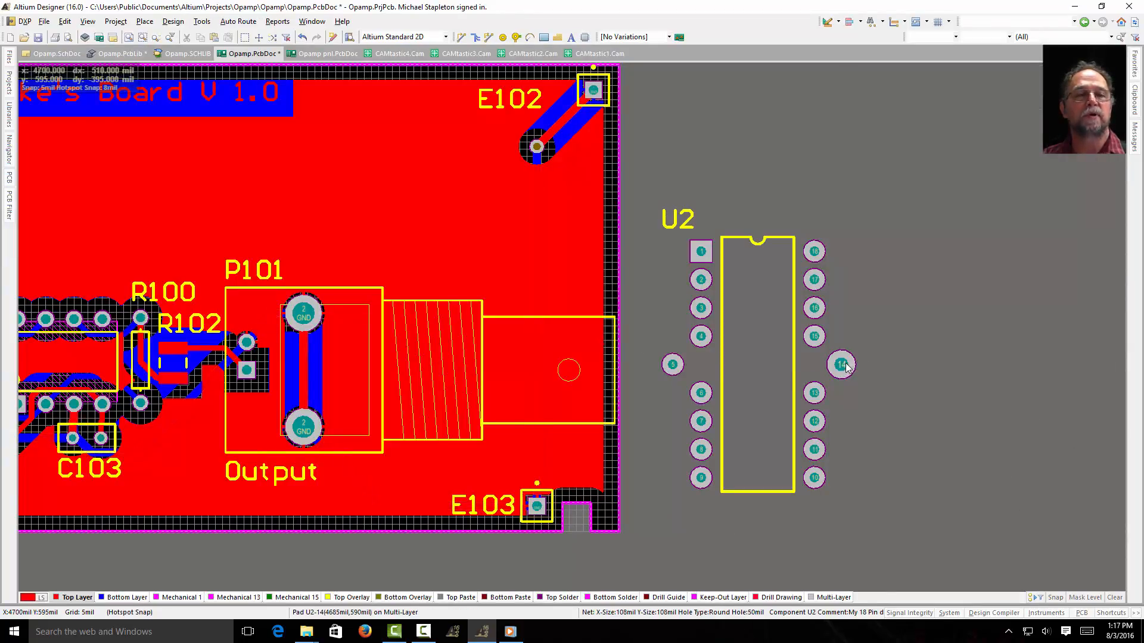
{"action": "mouse_move", "coordinate": [849, 367]}
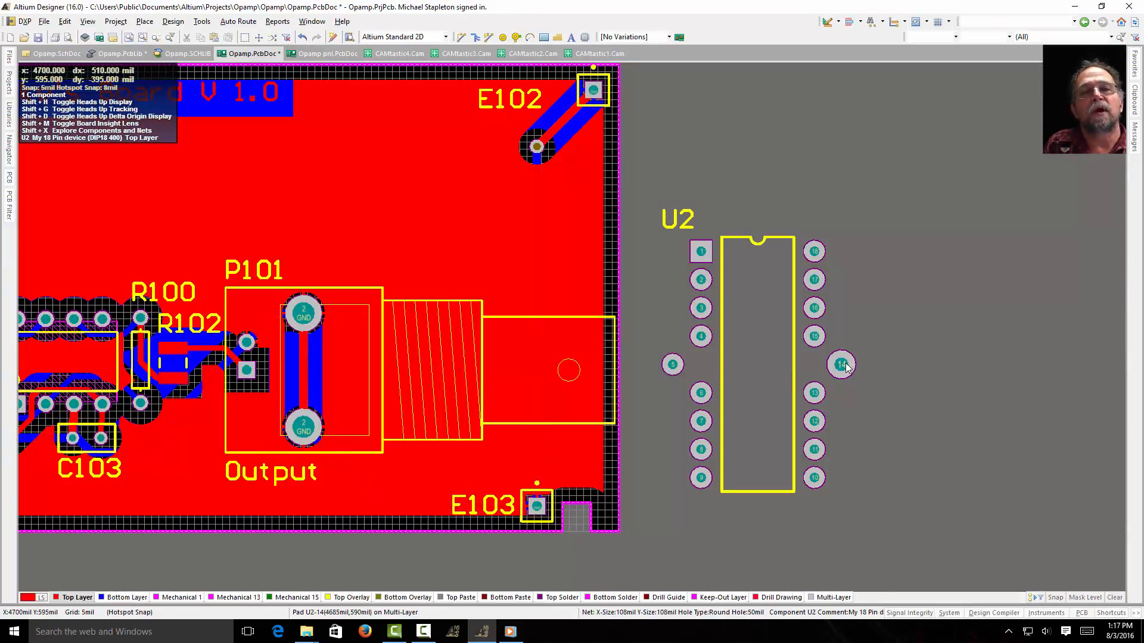